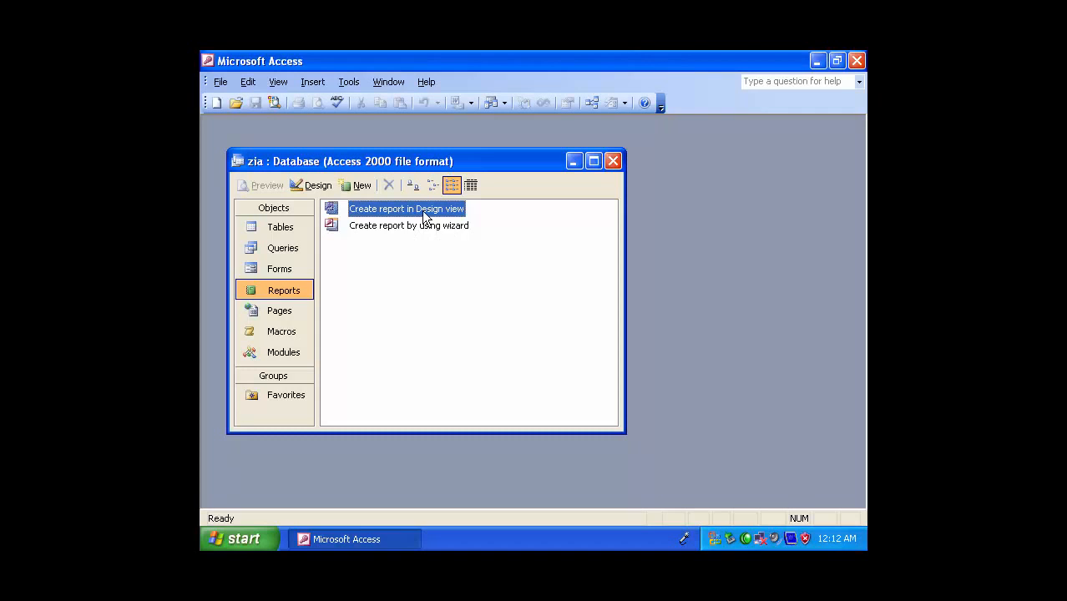
Create a report in Design view and set its record source to "studnet record"
double_click(426, 215)
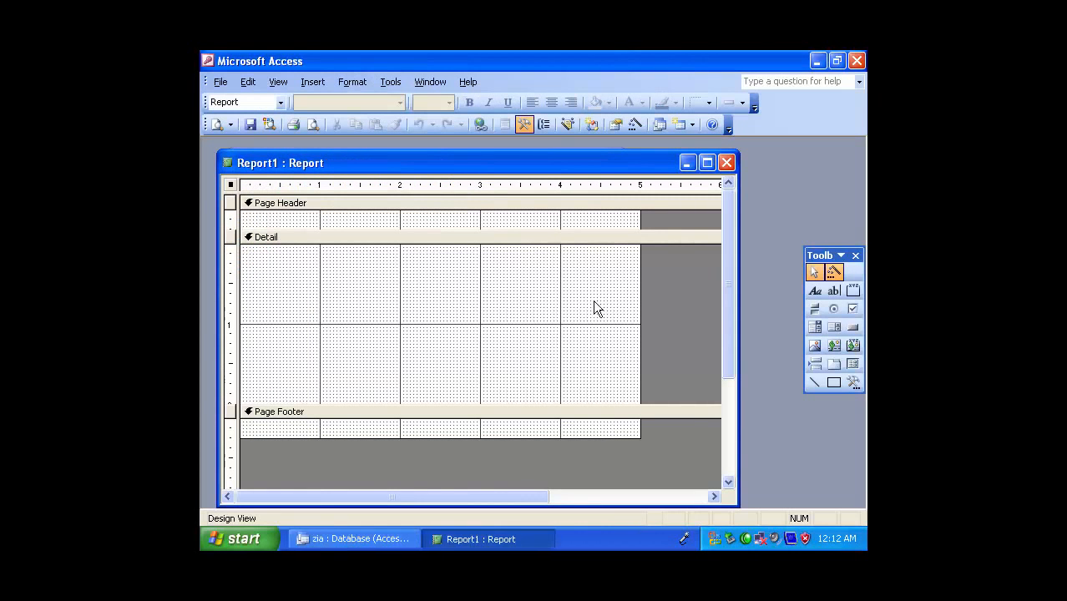
double_click(677, 325)
left_click(493, 235)
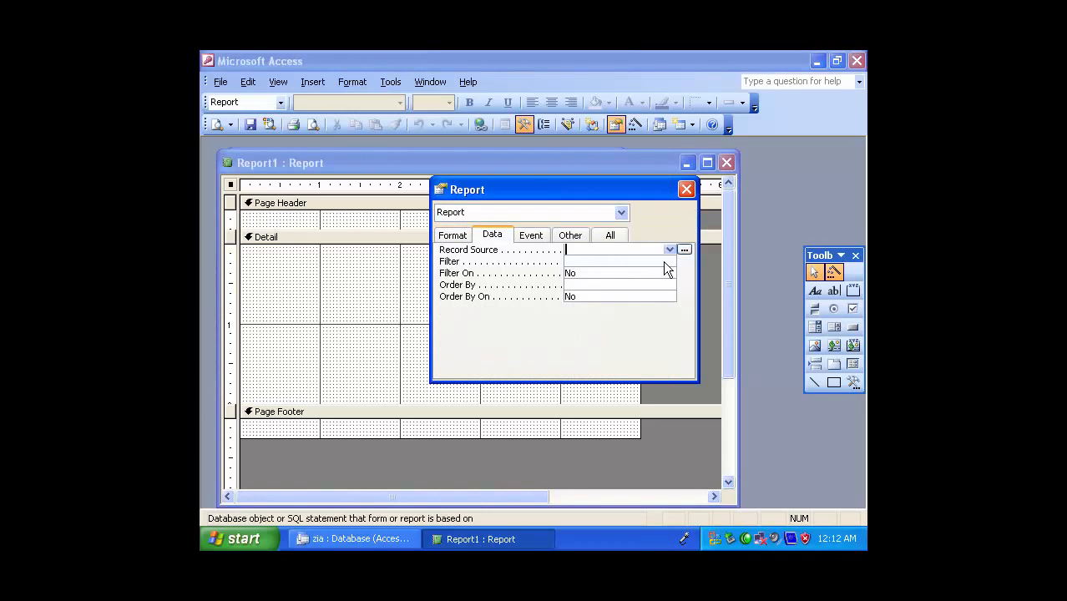
left_click(671, 249)
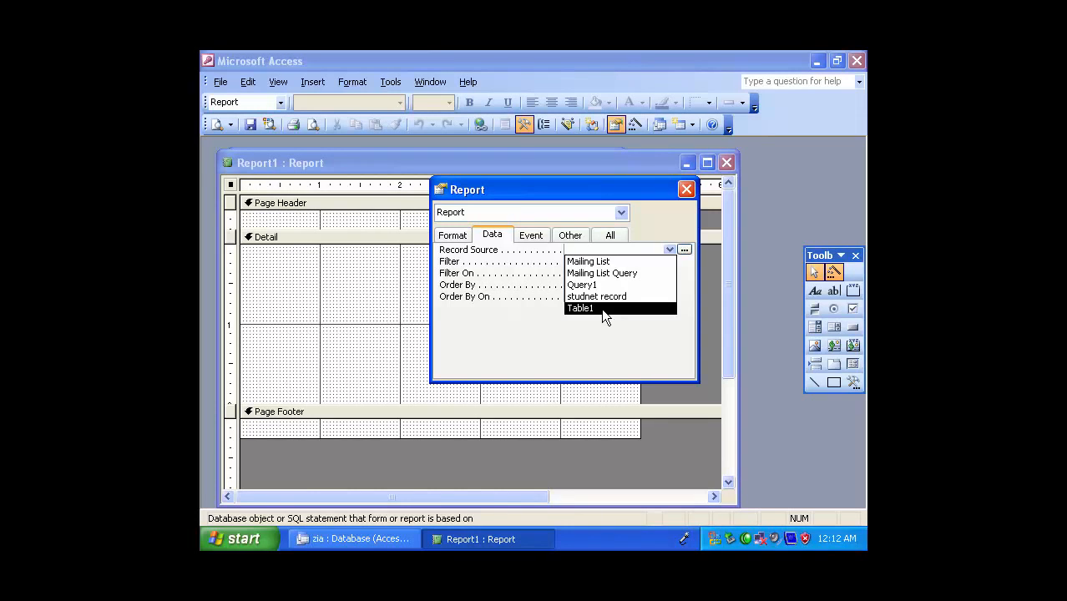
left_click(605, 296)
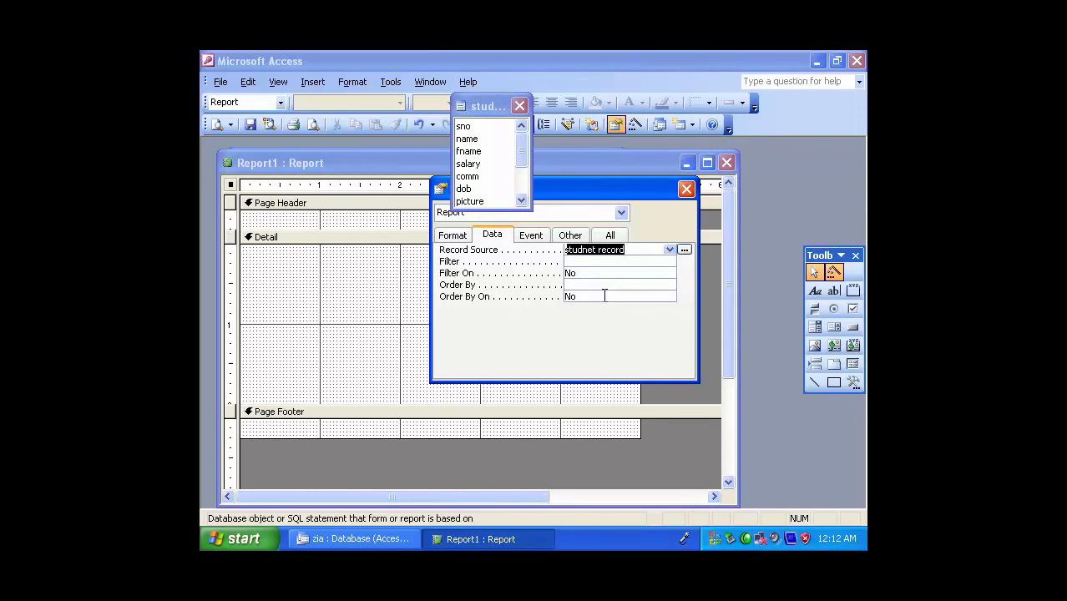
left_click(687, 189)
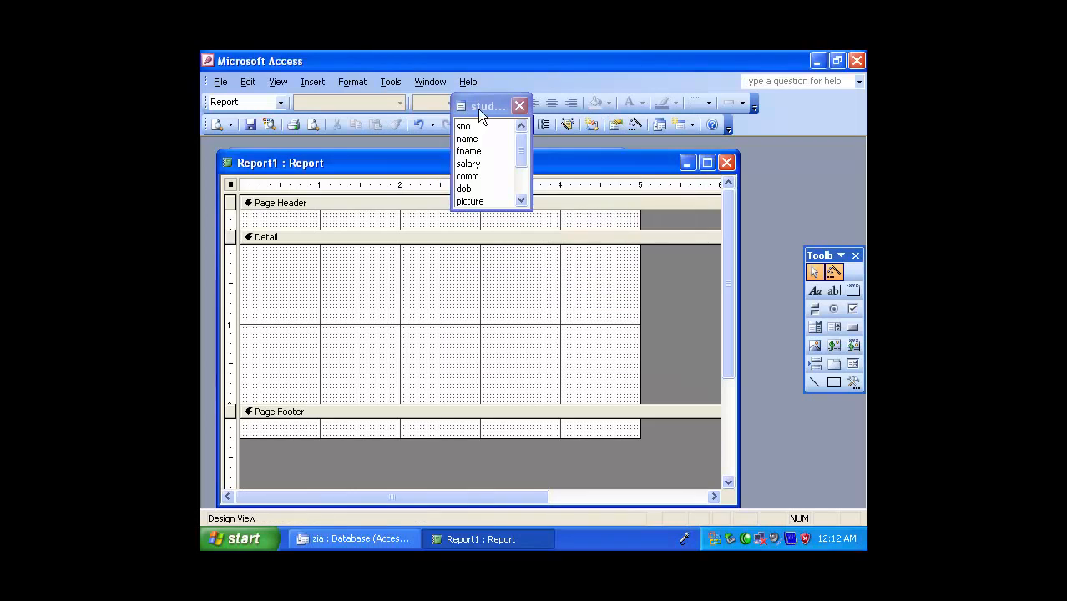
Add all the fields of the studnet record table to the report's Detail section at once
double_click(479, 105)
left_click_drag(471, 135, 405, 269)
left_click(573, 294)
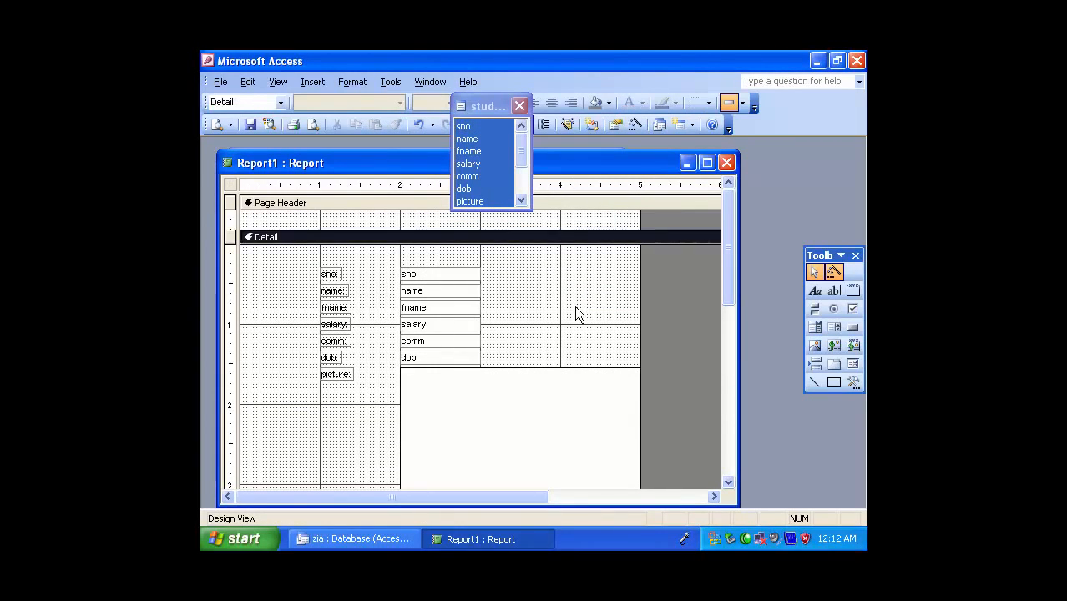
Delete the picture field and its label from the Detail section
scroll(574, 308, "down", 3)
scroll(567, 281, "up", 2)
left_click(521, 330)
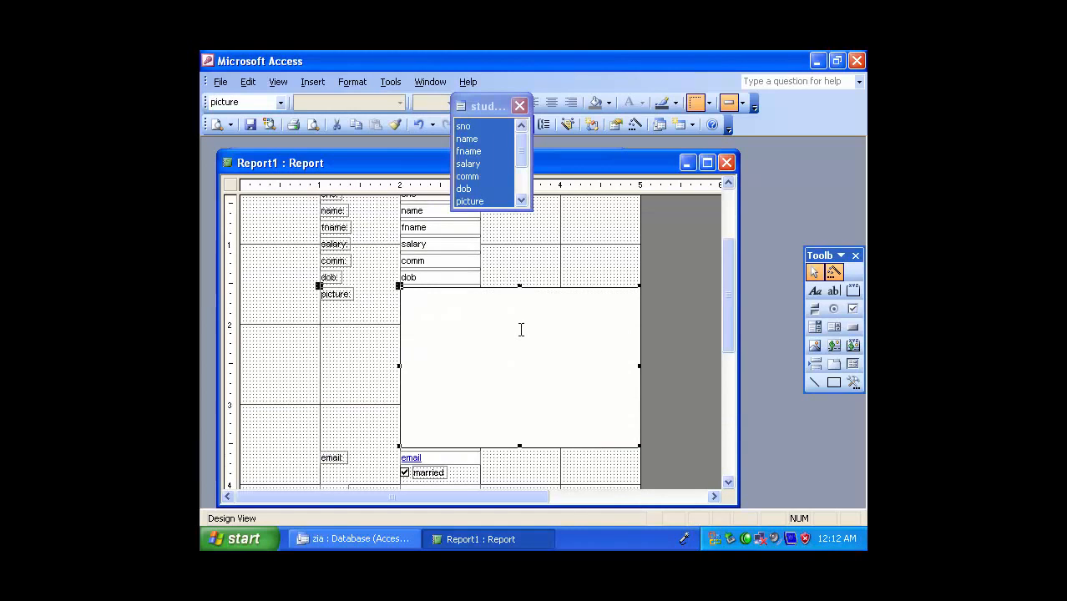
key("Delete")
Delete the email, married, mony, address and job fields with their labels from the Detail section
scroll(502, 405, "down", 1)
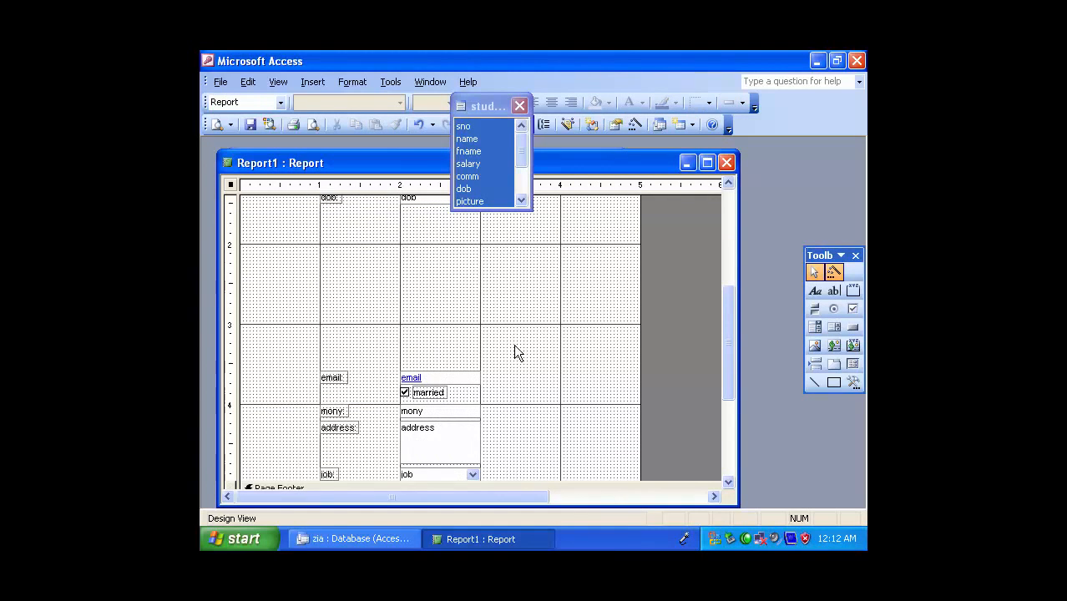
scroll(502, 334, "down", 2)
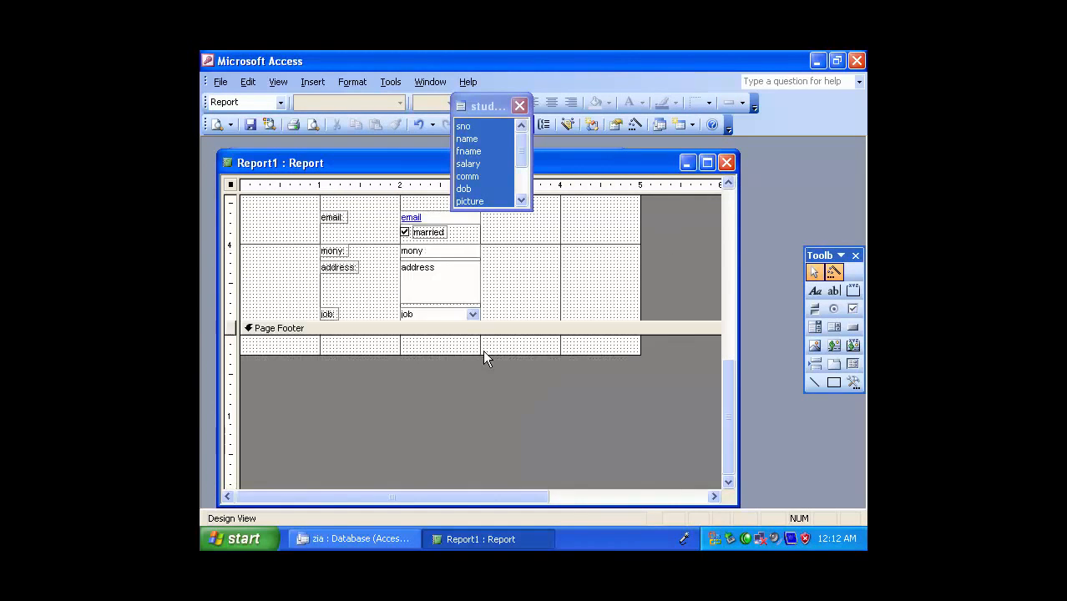
left_click_drag(522, 218, 320, 317)
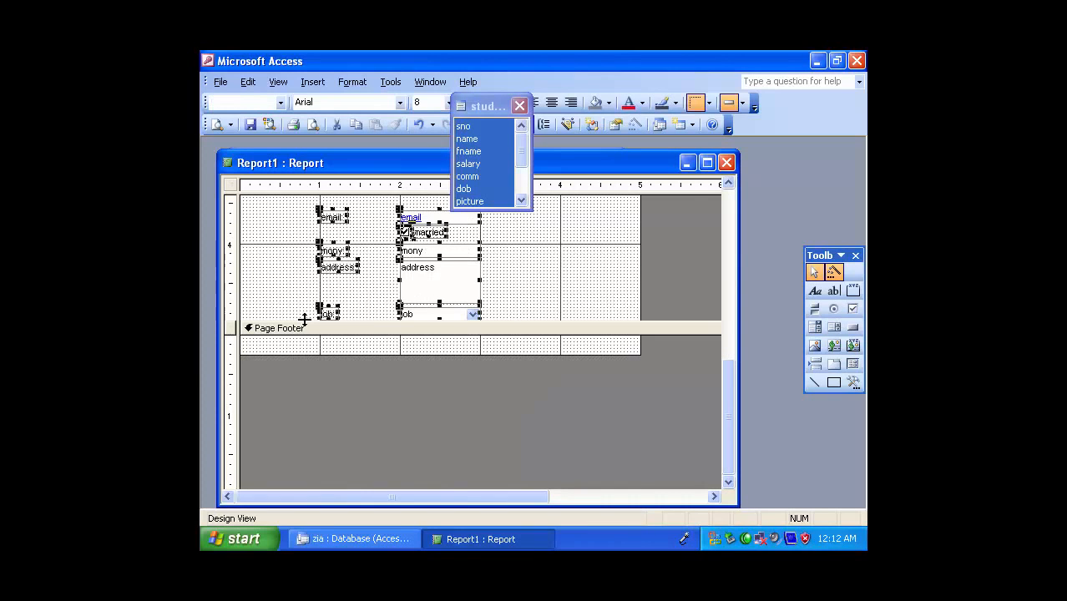
key("Delete")
Move the sno to dob fields and labels together about 1 inch down and slightly right, and close the field list
scroll(646, 275, "up", 3)
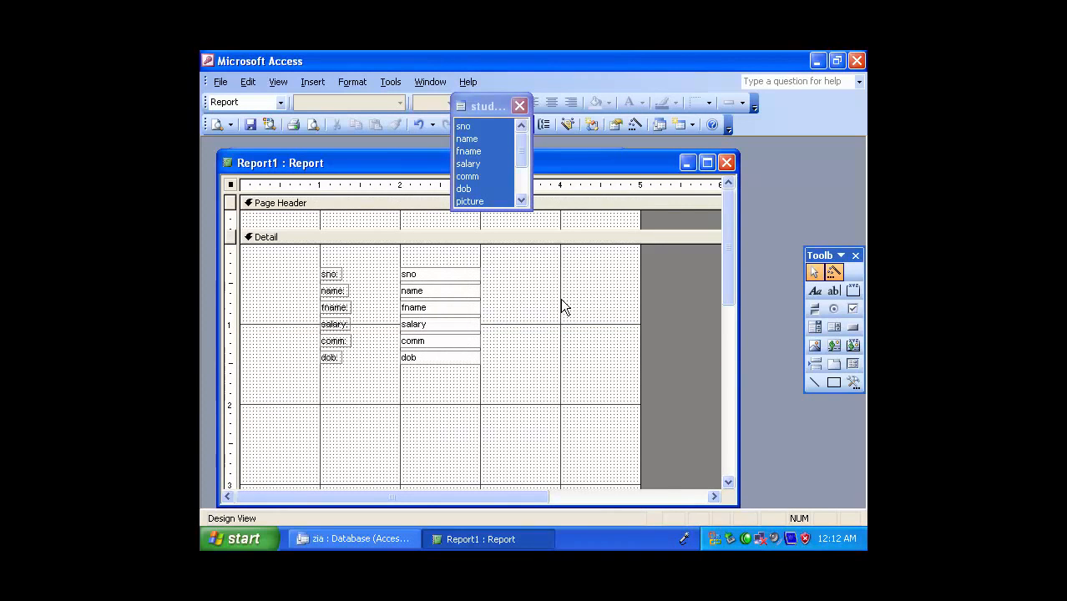
left_click_drag(499, 275, 313, 393)
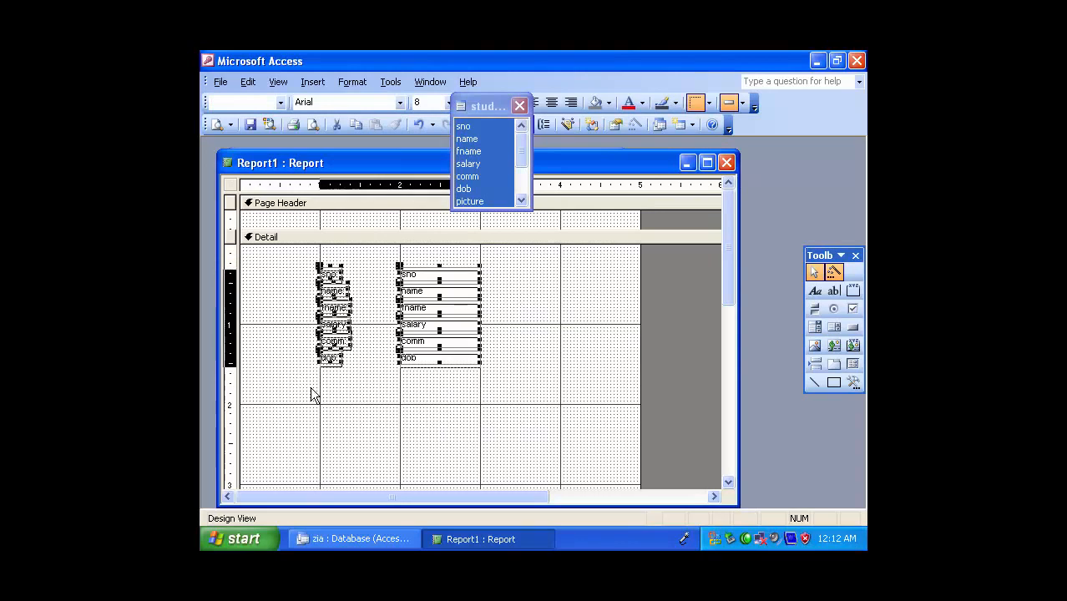
key("Down")
key("Down")
key("Down")
key("Down")
key("Down")
key("Down")
key("Down")
key("Down")
key("Down")
key("Down")
key("Down")
key("Down")
key("Down")
key("Down")
key("Down")
key("Down")
key("Down")
key("Down")
key("Down")
key("Down")
key("Down")
key("Right")
key("Right")
key("Right")
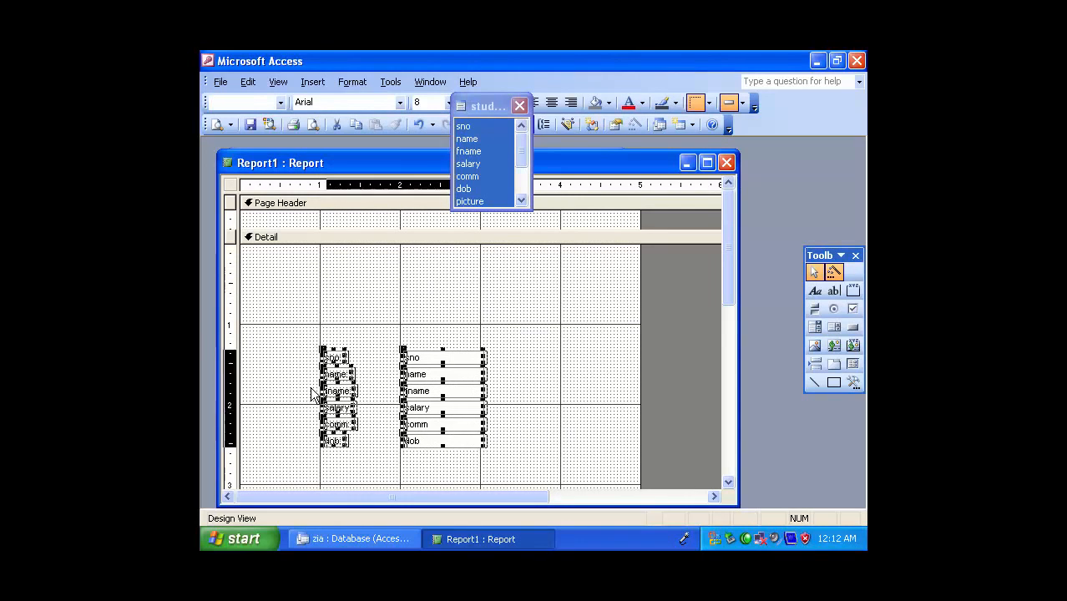
key("Right")
key("Right")
left_click(542, 267)
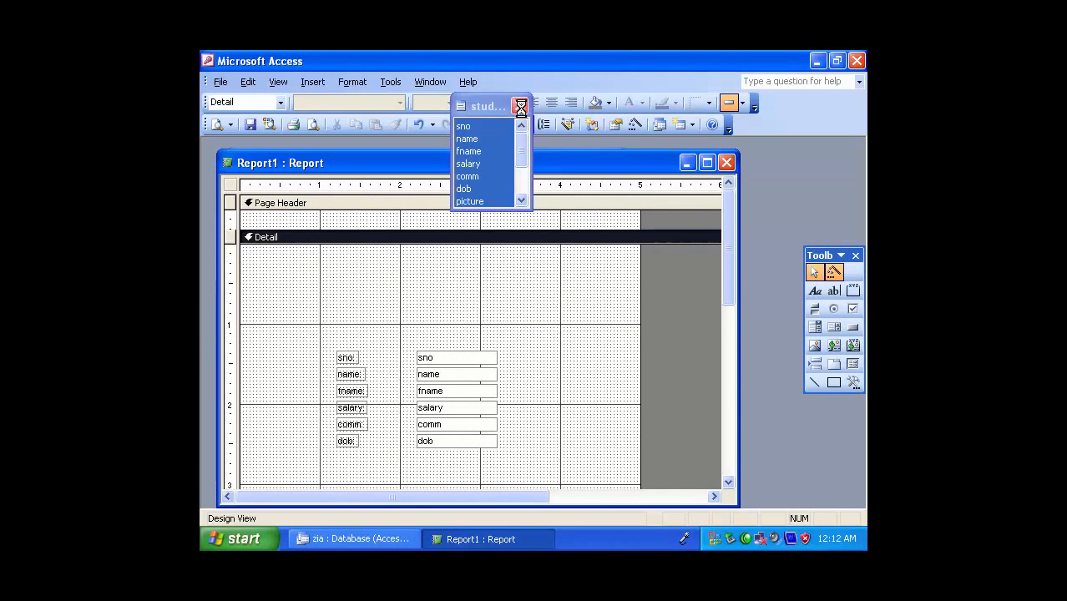
left_click(520, 105)
Add a label reading "students Result", about 3.3 inches wide, above the fields in the Detail section
left_click(815, 291)
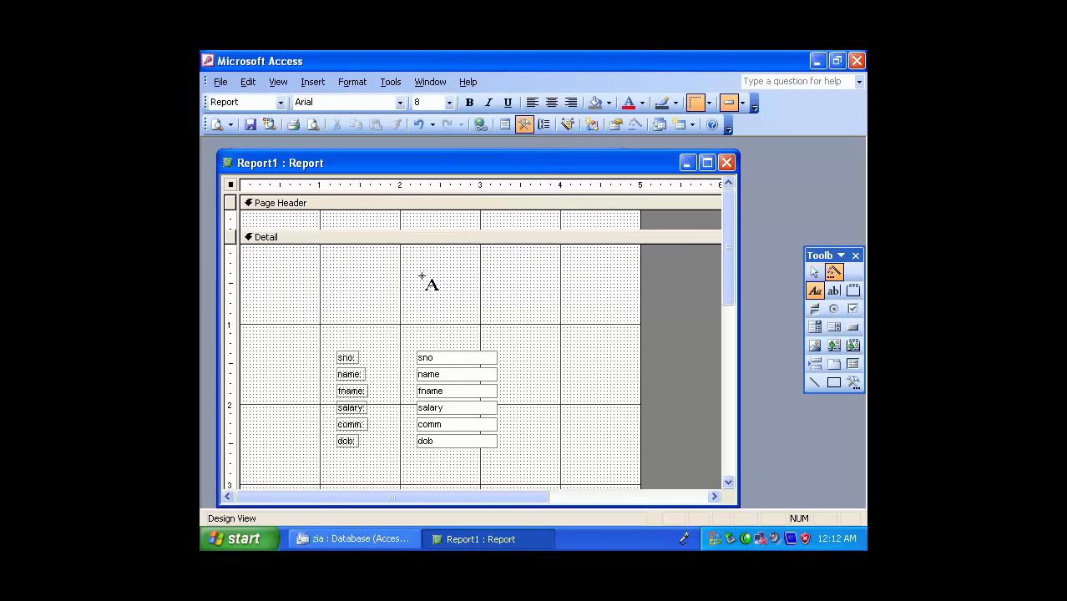
left_click_drag(314, 261, 582, 291)
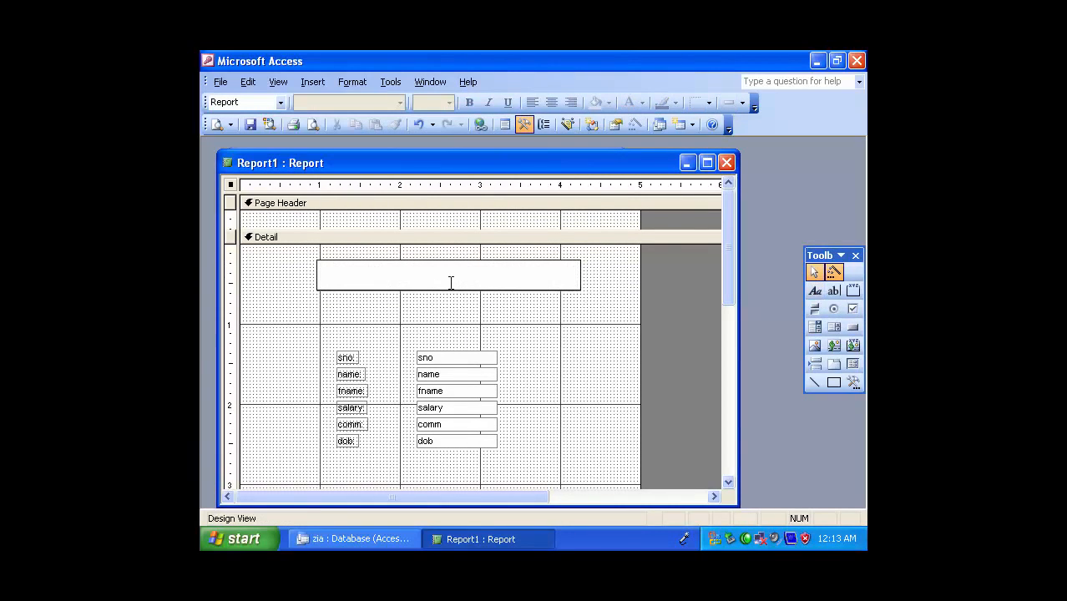
type("styde")
key("BackSpace")
key("BackSpace")
key("BackSpace")
type("tudn")
key("BackSpace")
type("ents R")
left_click(484, 337)
Format the "students Result" label as bold, size 18 and centred
left_click(428, 284)
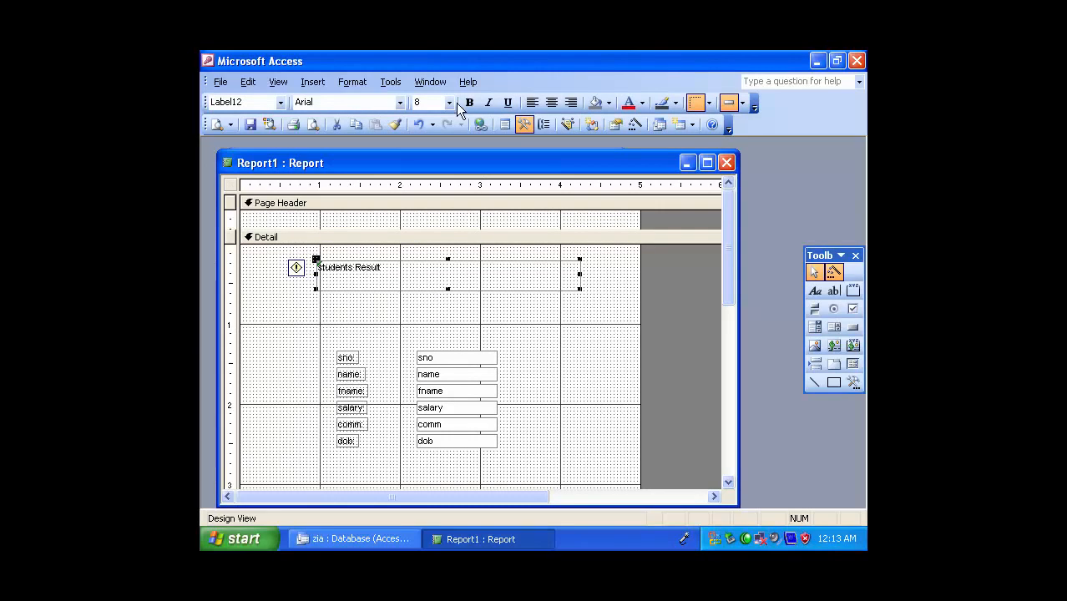
left_click(470, 102)
left_click(449, 102)
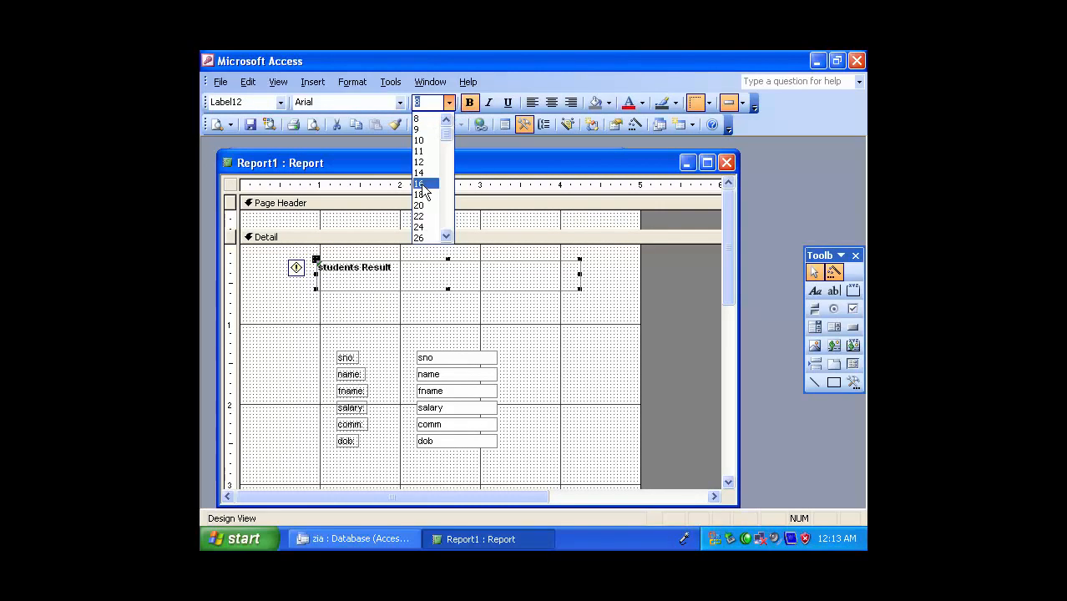
left_click(426, 194)
left_click(551, 102)
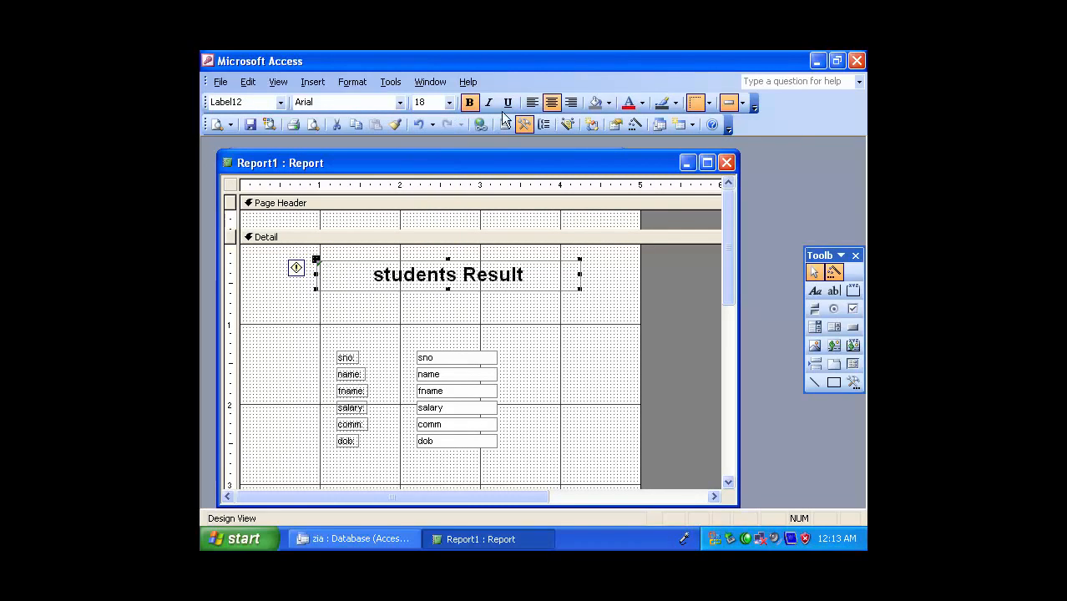
Give the "students Result" label a turquoise fill, red text and the shadowed effect
left_click(609, 103)
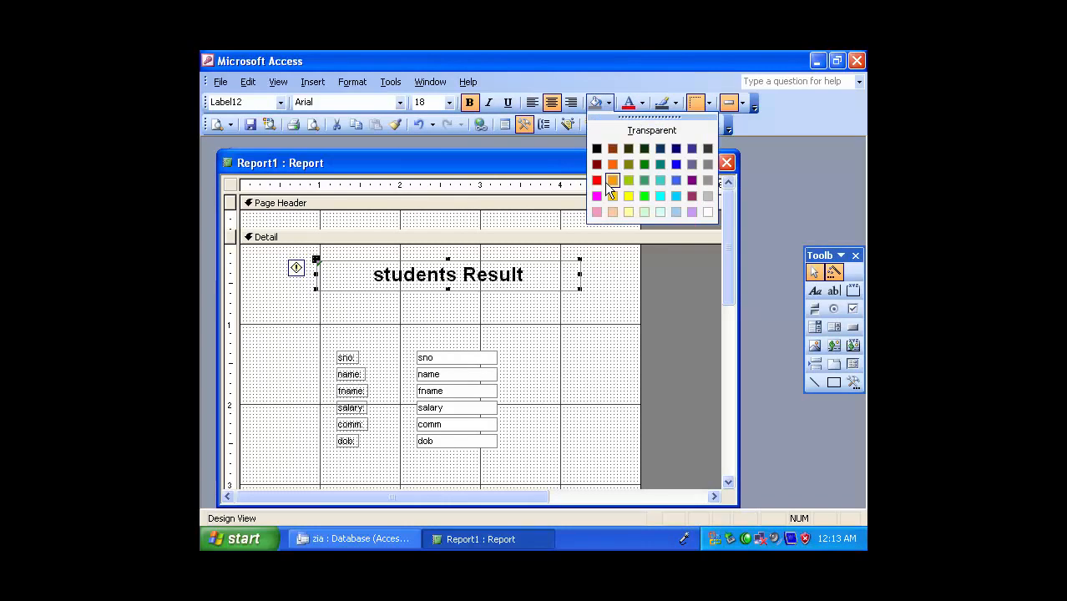
left_click(661, 178)
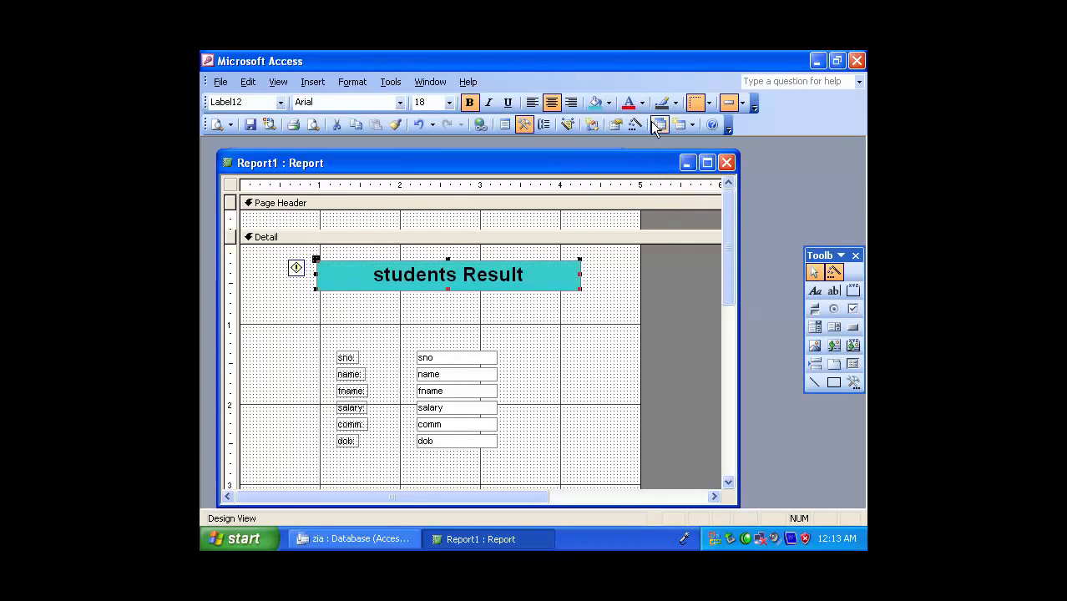
left_click(629, 102)
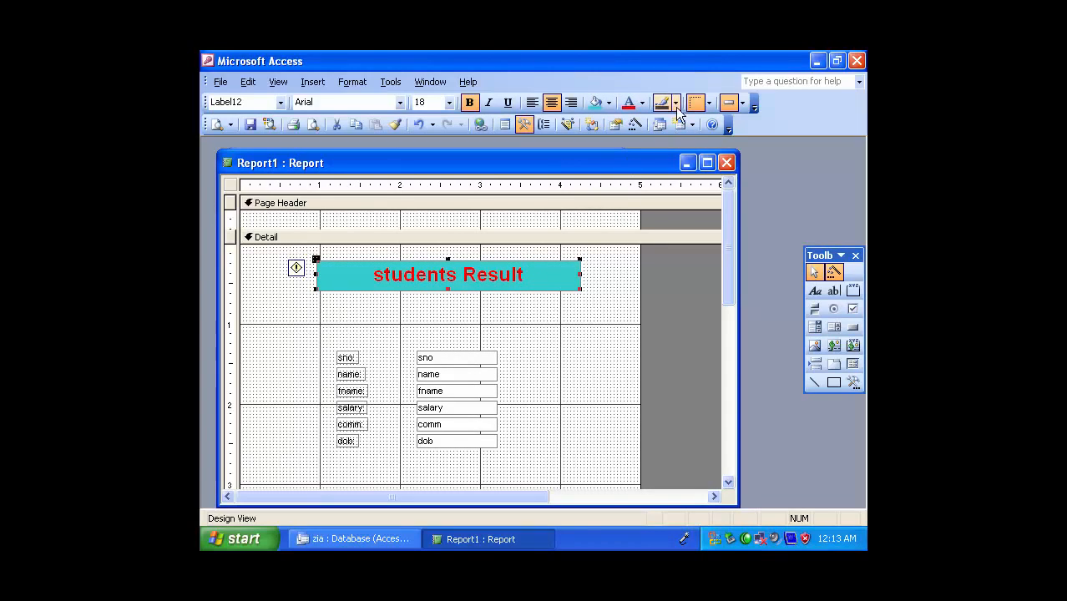
left_click(742, 102)
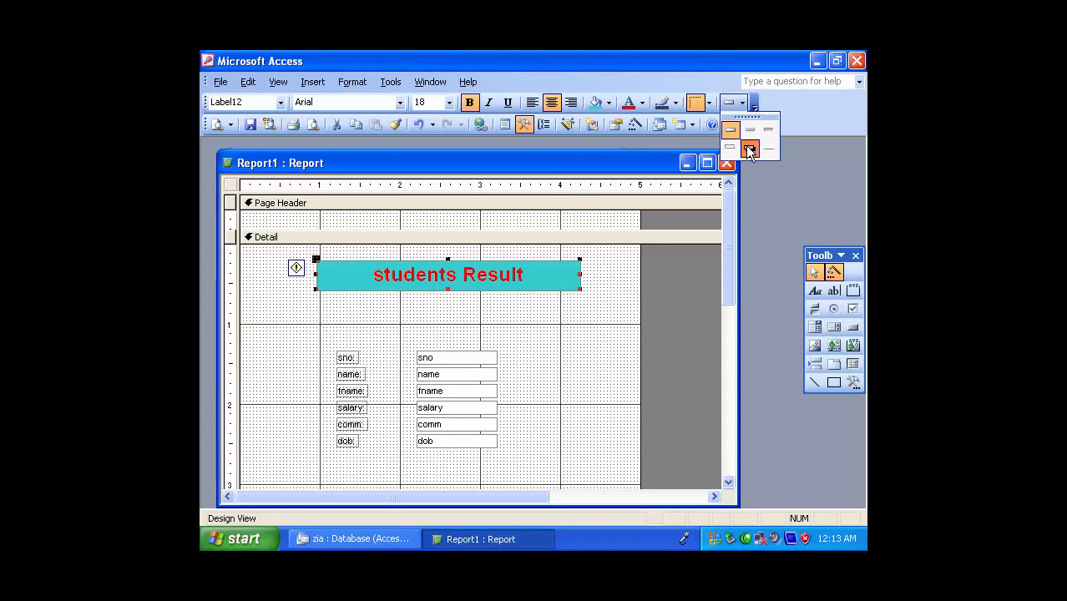
left_click(750, 148)
left_click(600, 327)
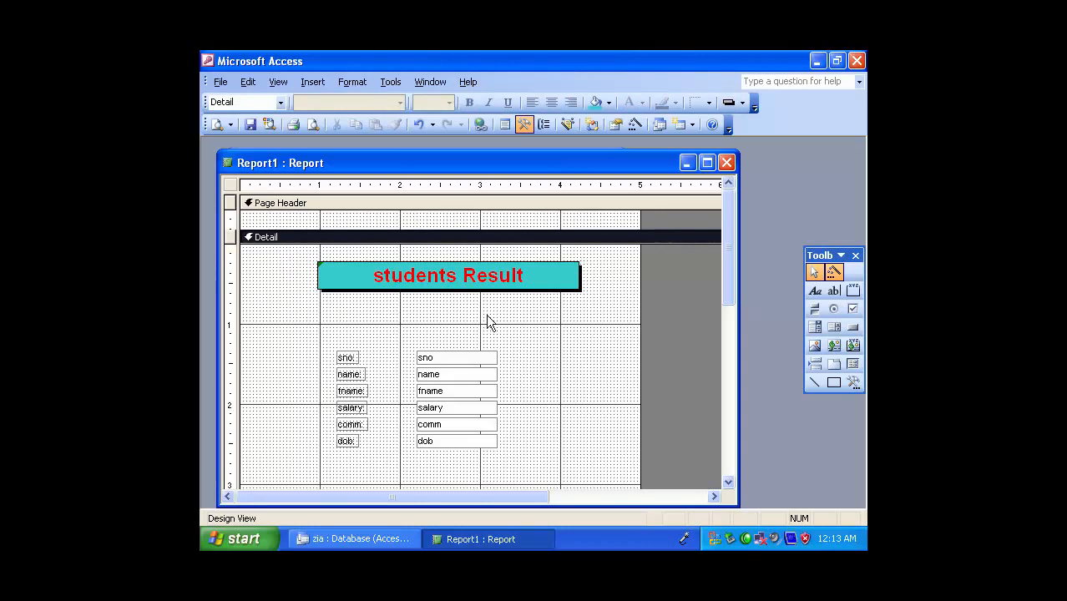
Add a label reading "HSDI", about 1.6 inches wide, in the middle of the Page Header
left_click(815, 290)
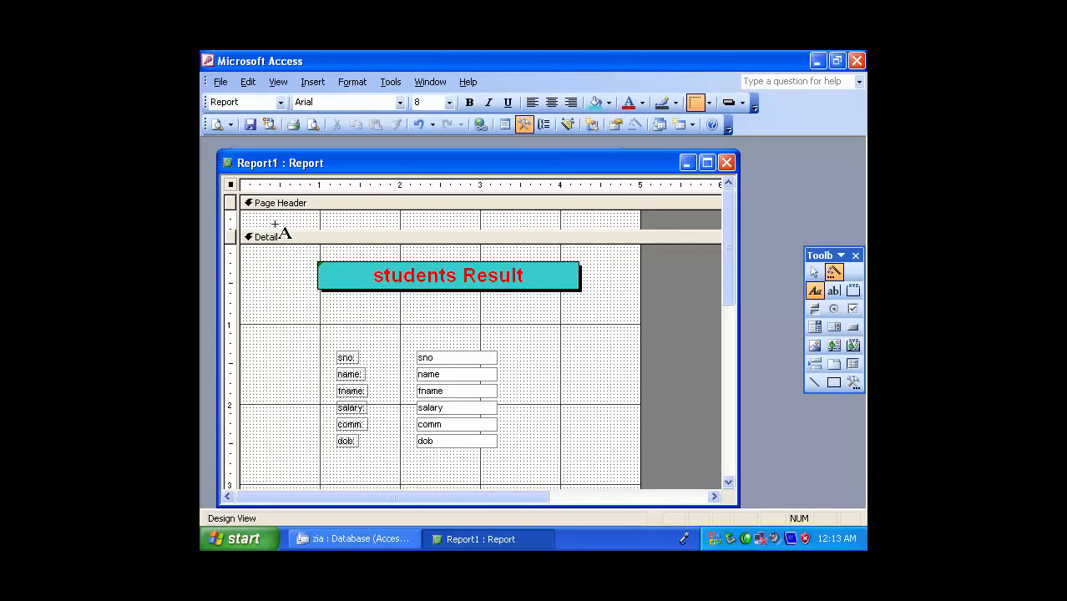
left_click_drag(366, 213, 495, 229)
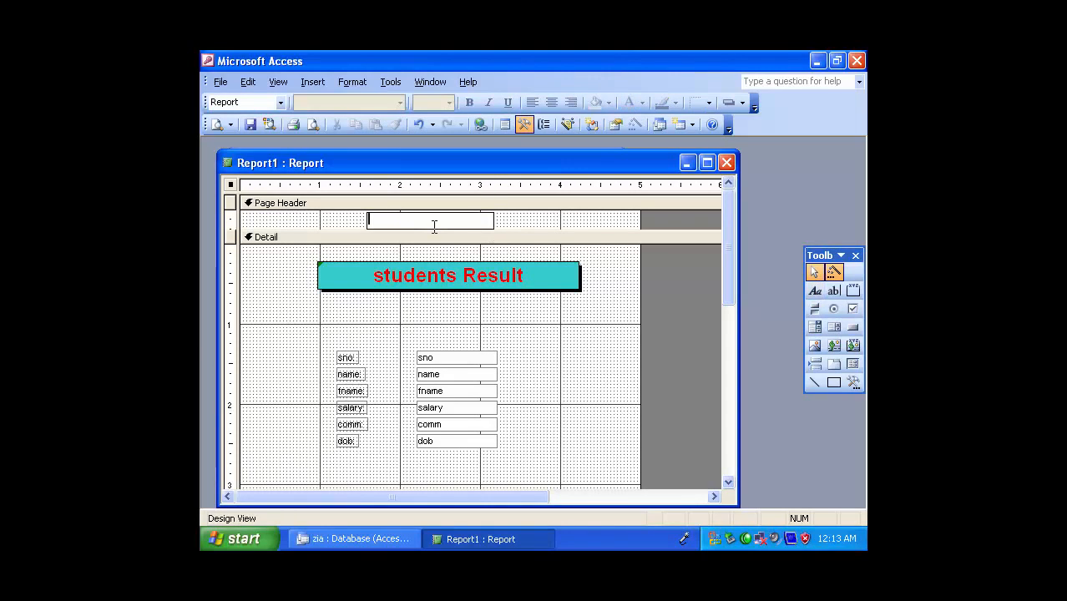
type("HSDI")
left_click(549, 350)
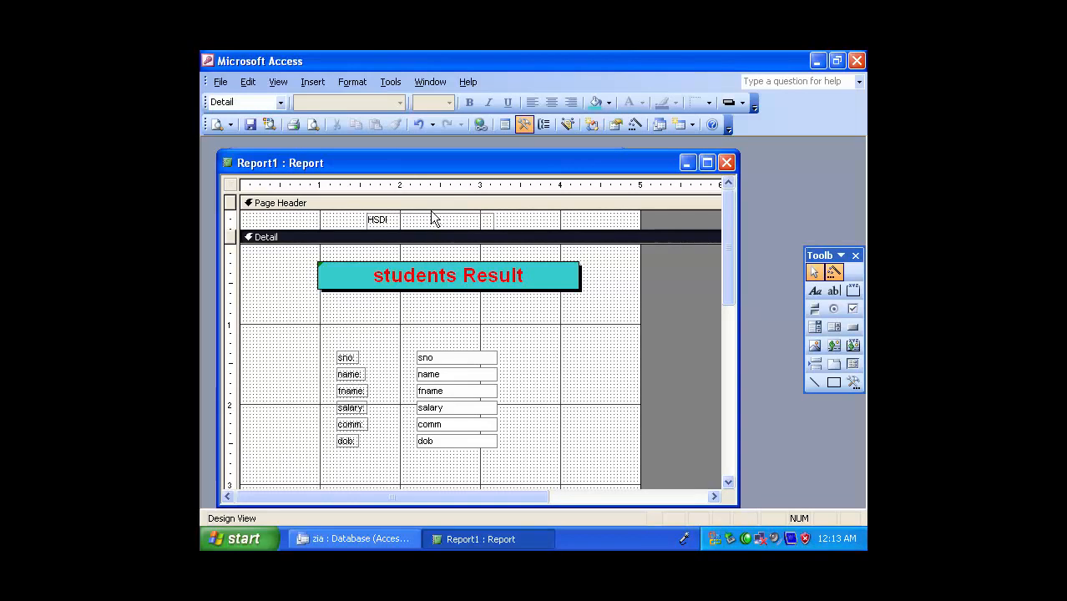
Format the "HSDI" label as centred, bold, size 12 with red text
left_click(436, 222)
left_click(552, 102)
left_click(469, 102)
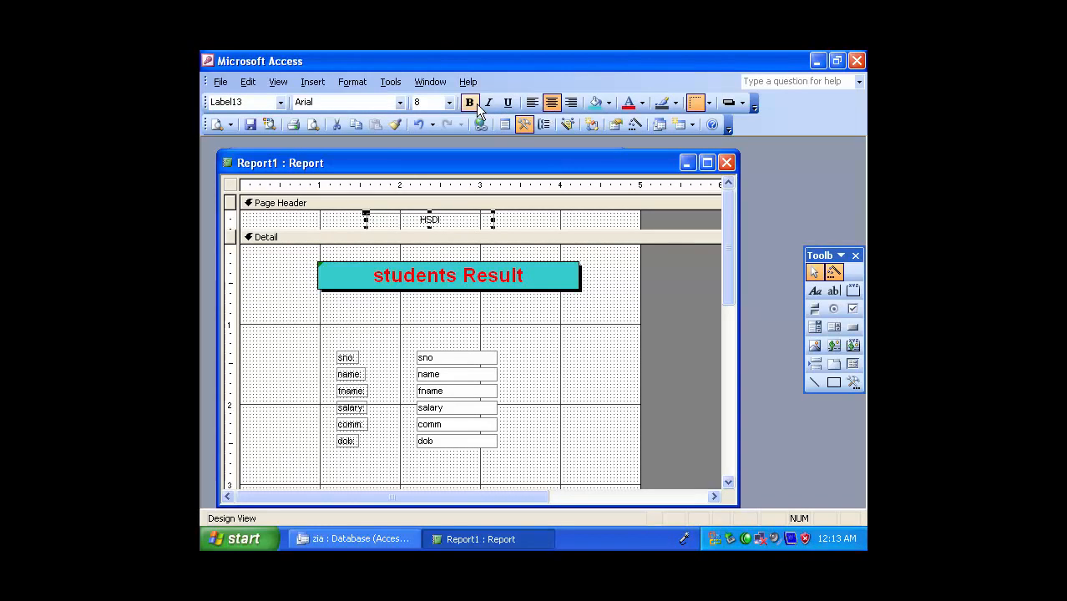
left_click(449, 101)
left_click(434, 162)
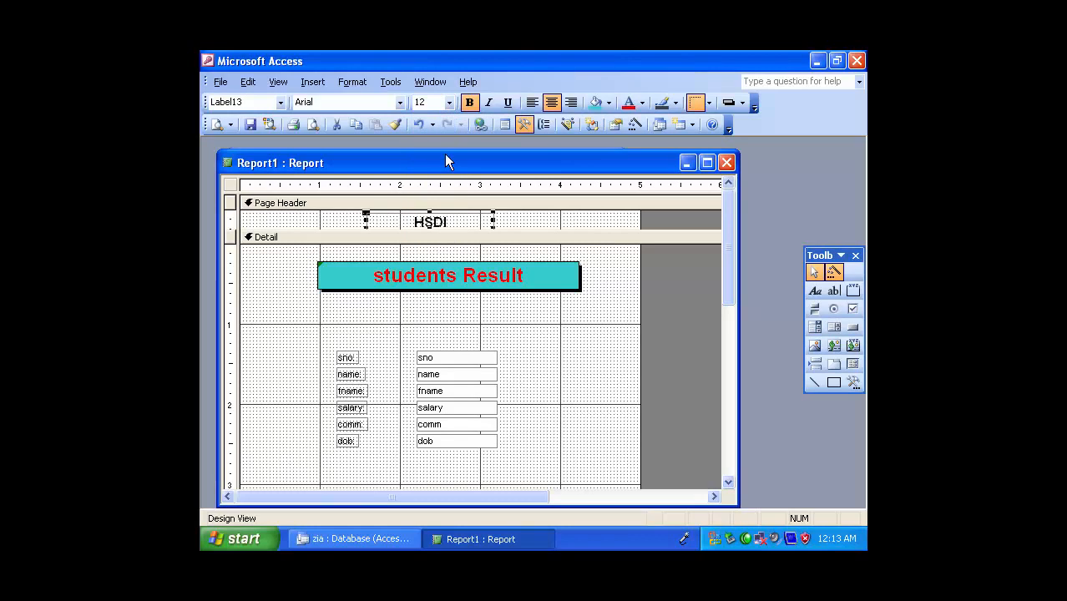
left_click(628, 103)
left_click(572, 331)
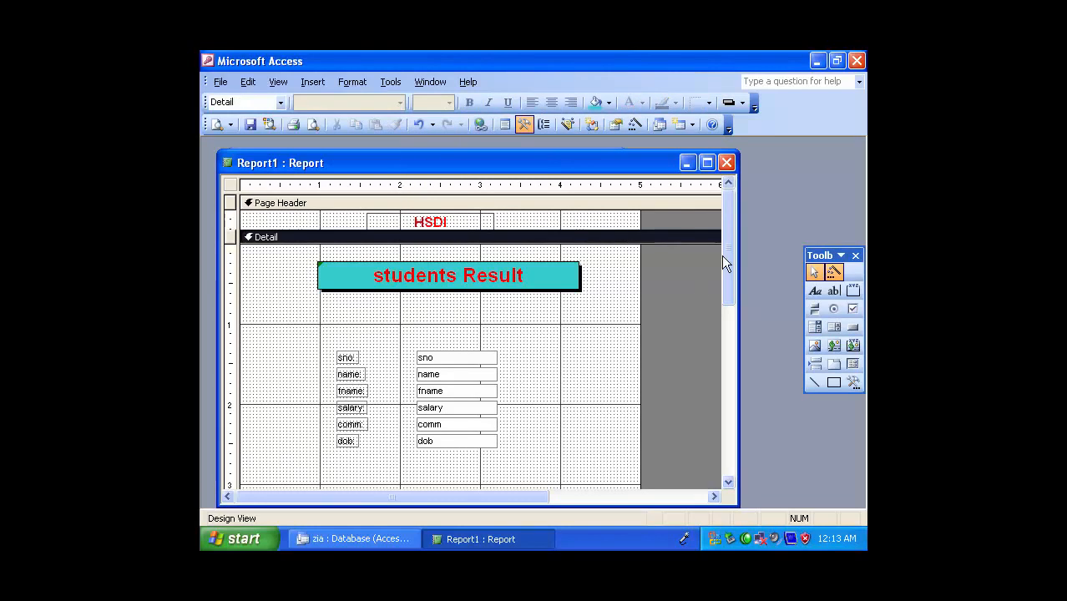
Add a label about 3.3 inches wide in the Page Footer reading "Human Skill Development Institute Chakdara dir lower"
left_click_drag(727, 263, 734, 393)
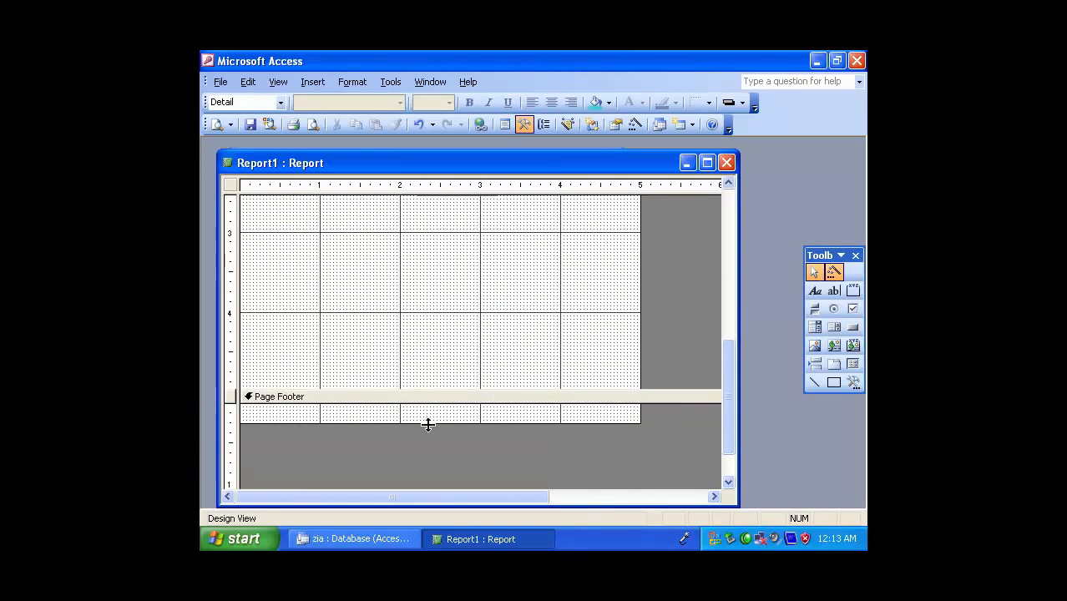
left_click(814, 290)
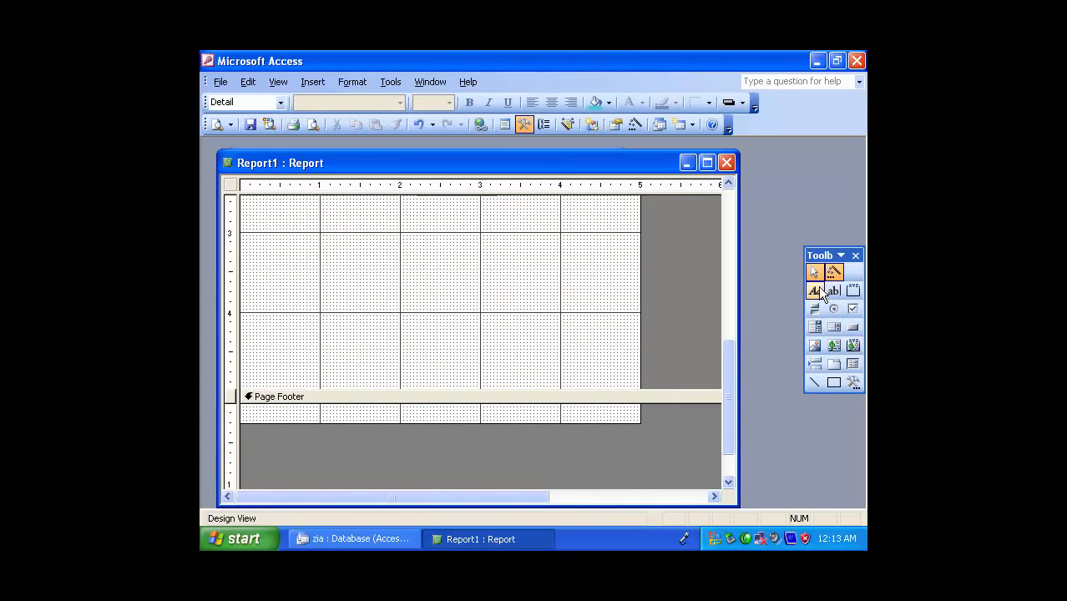
left_click_drag(317, 406, 580, 444)
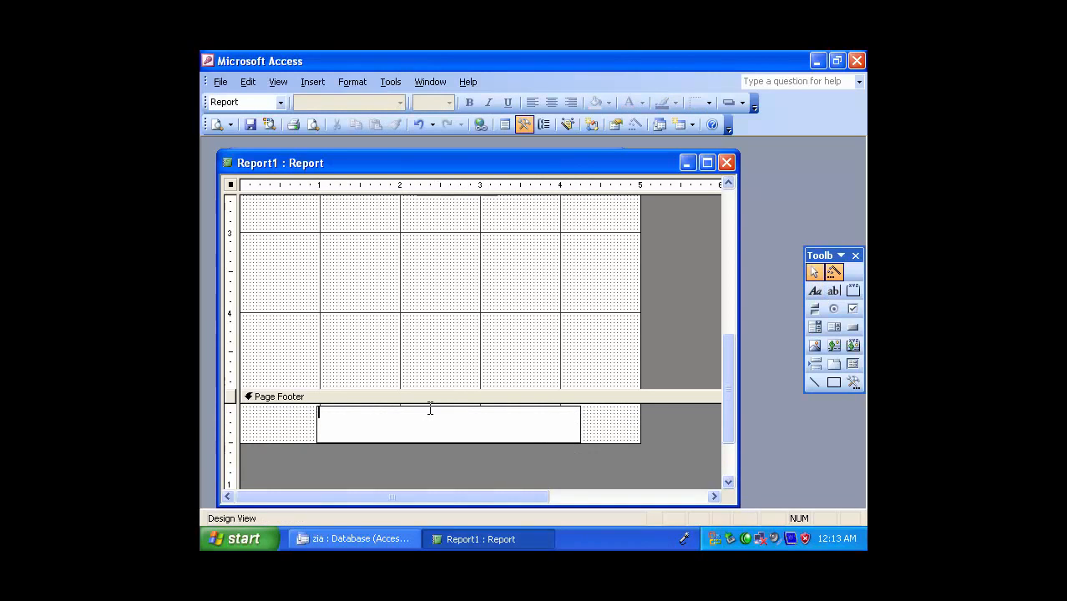
type("Human Skill Develo")
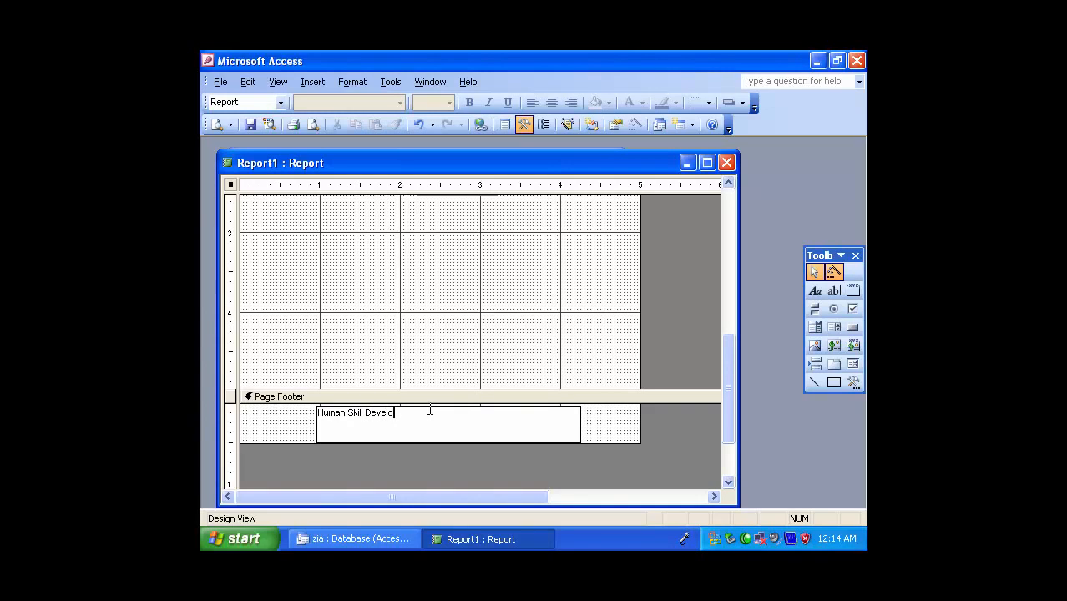
type("pment Institute Chakdara dir lower")
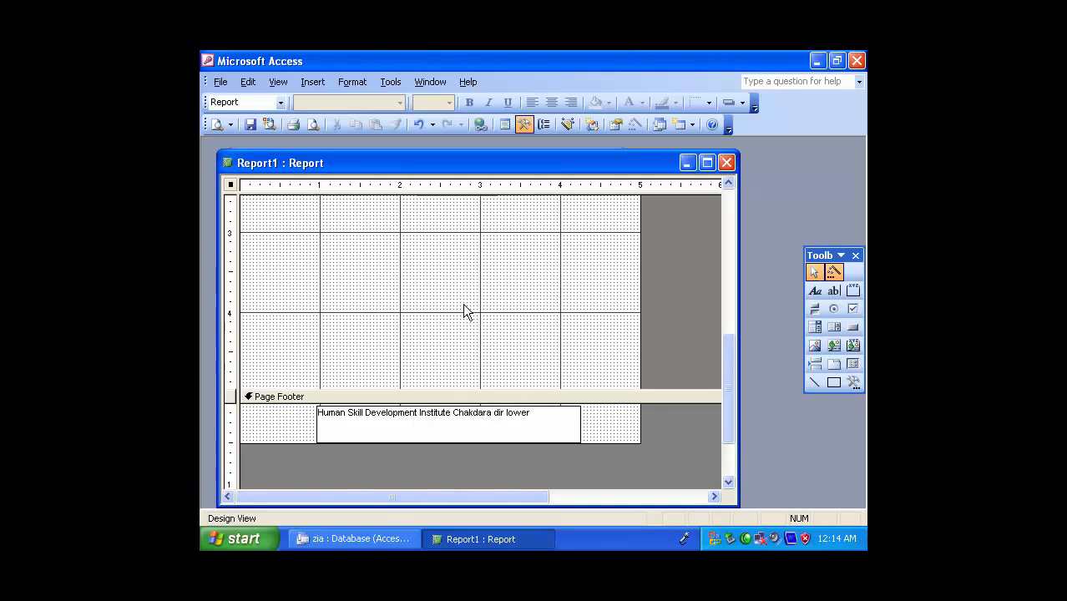
Format the institute name label in the Page Footer as bold with a turquoise fill and the shadowed effect
left_click(464, 306)
left_click(489, 426)
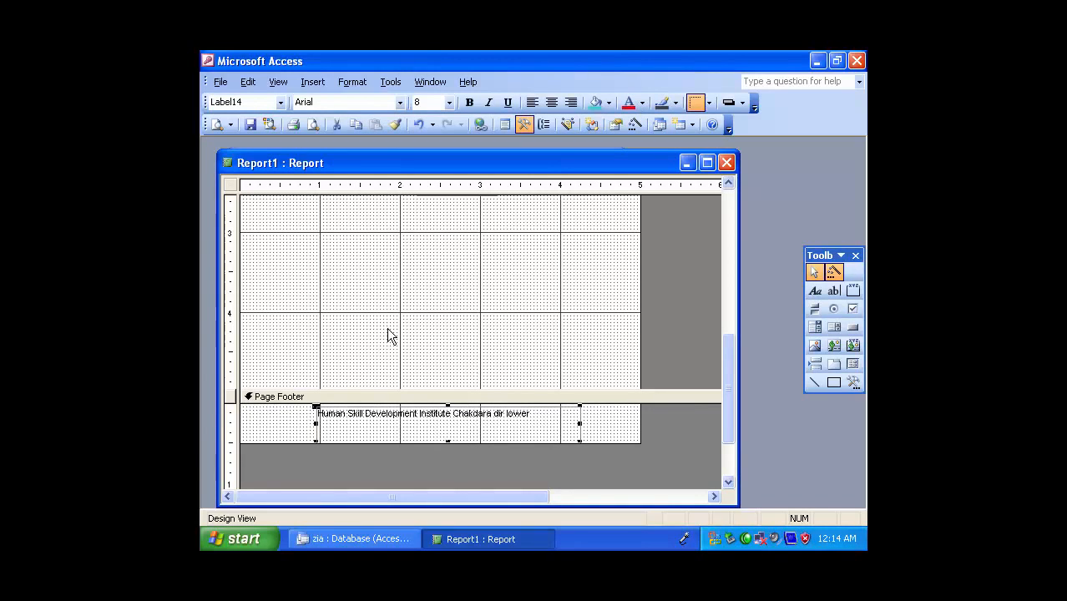
left_click(470, 102)
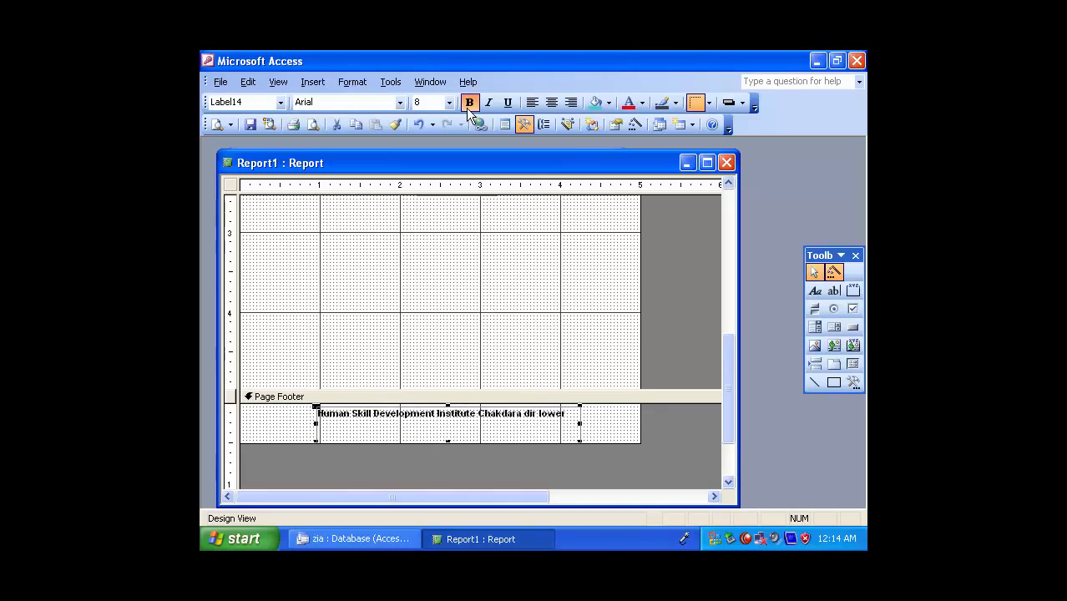
left_click(595, 101)
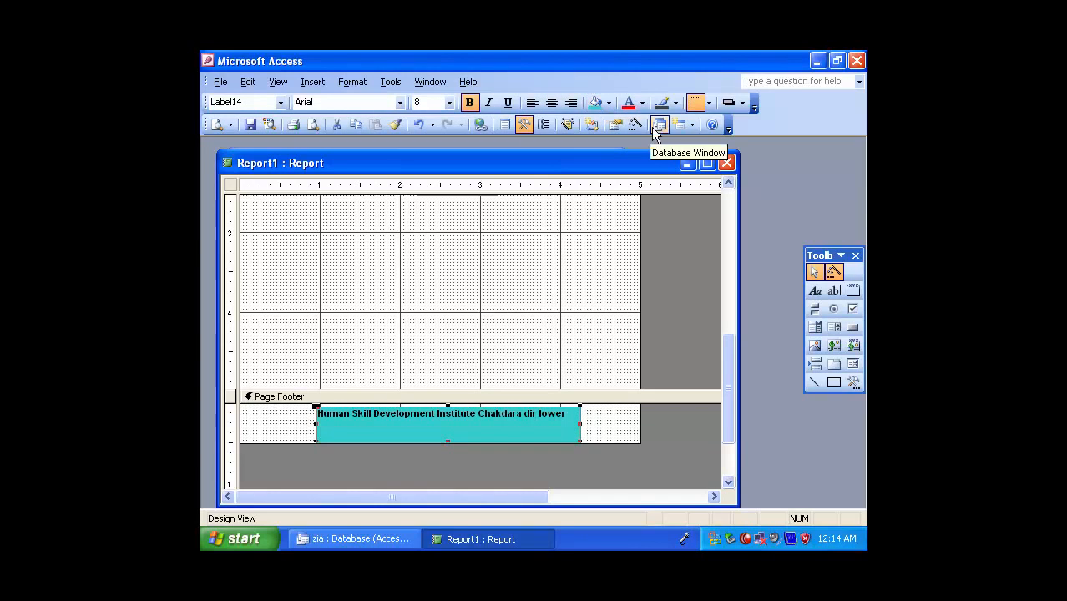
left_click(728, 102)
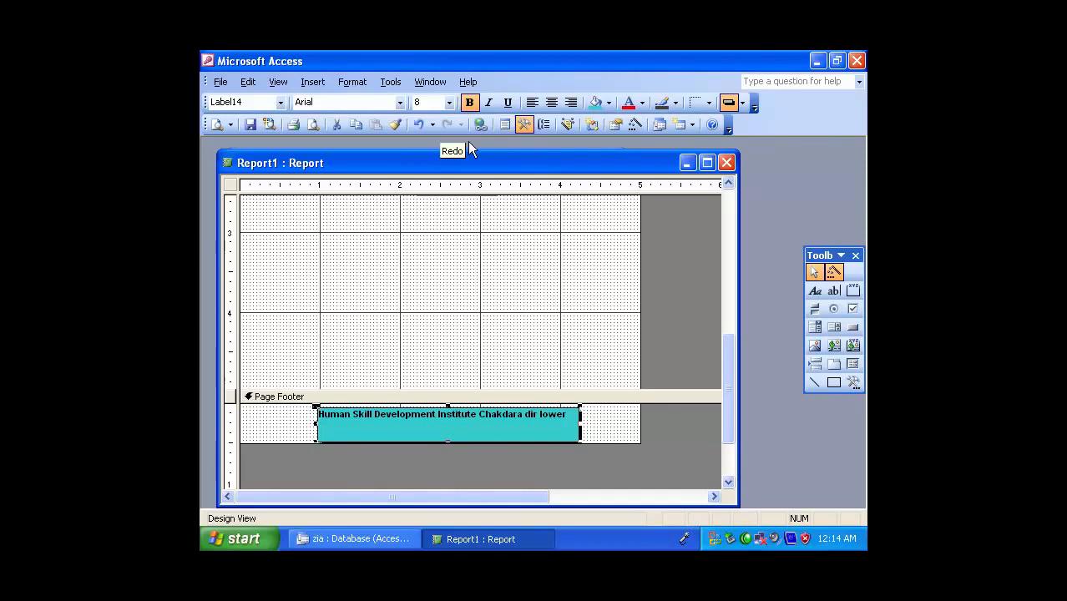
scroll(731, 375, "up", 5)
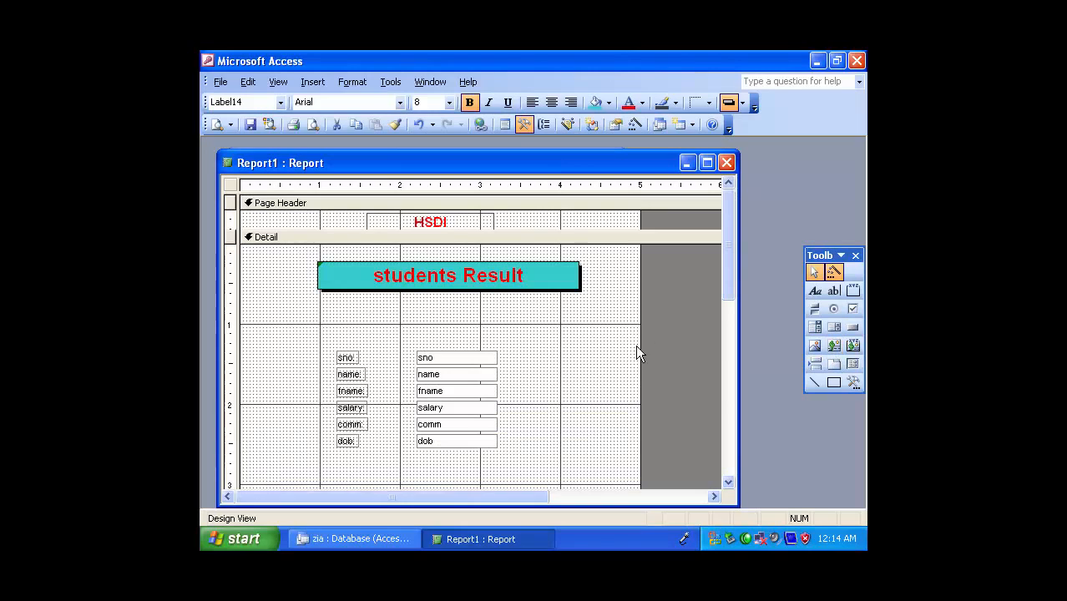
left_click(834, 382)
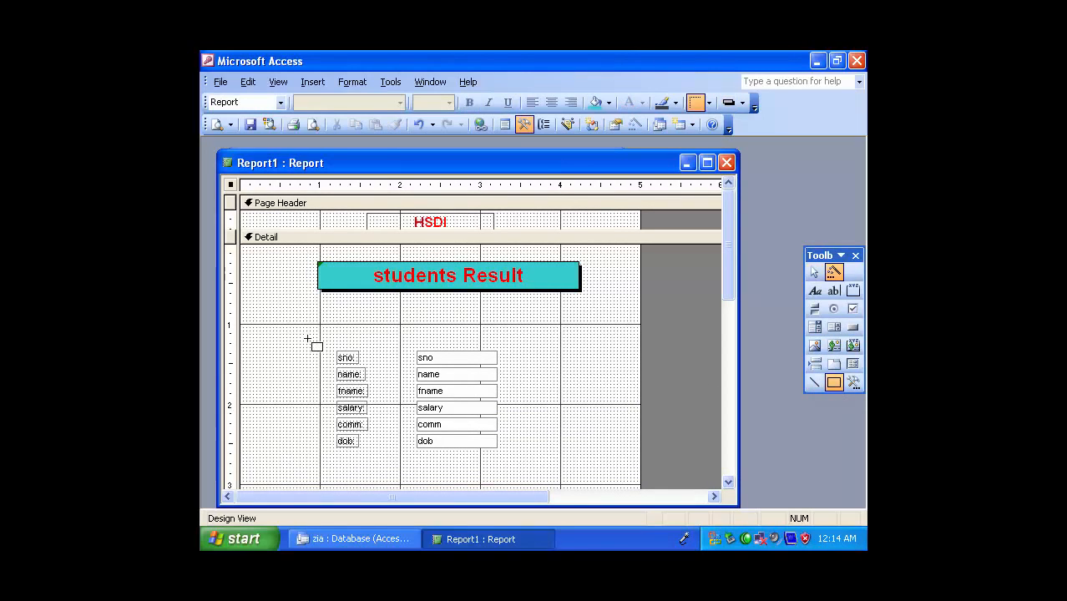
left_click_drag(306, 341, 390, 477)
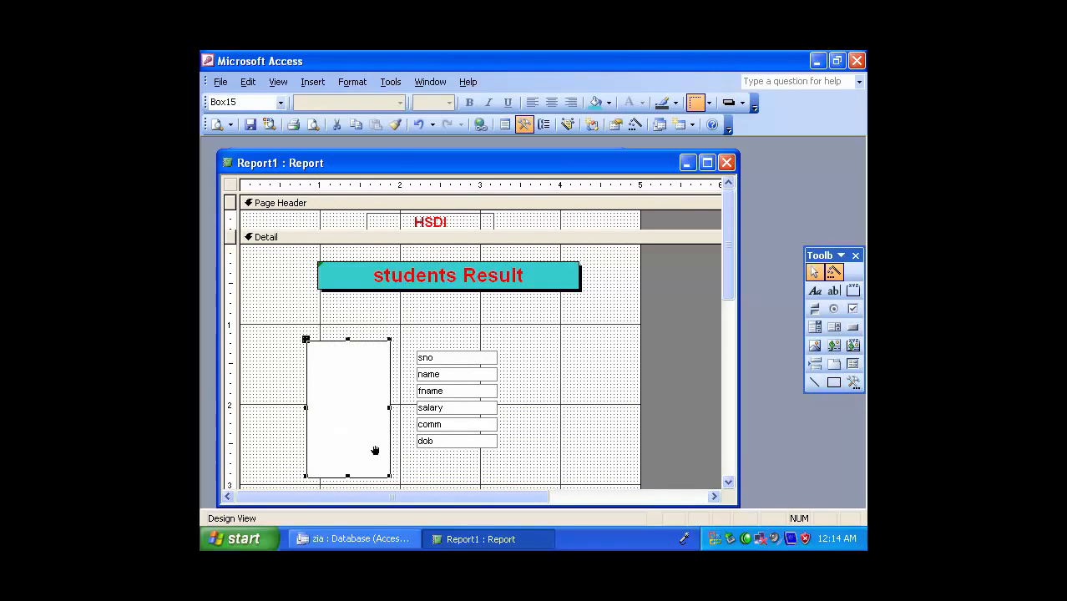
double_click(354, 362)
left_click(457, 237)
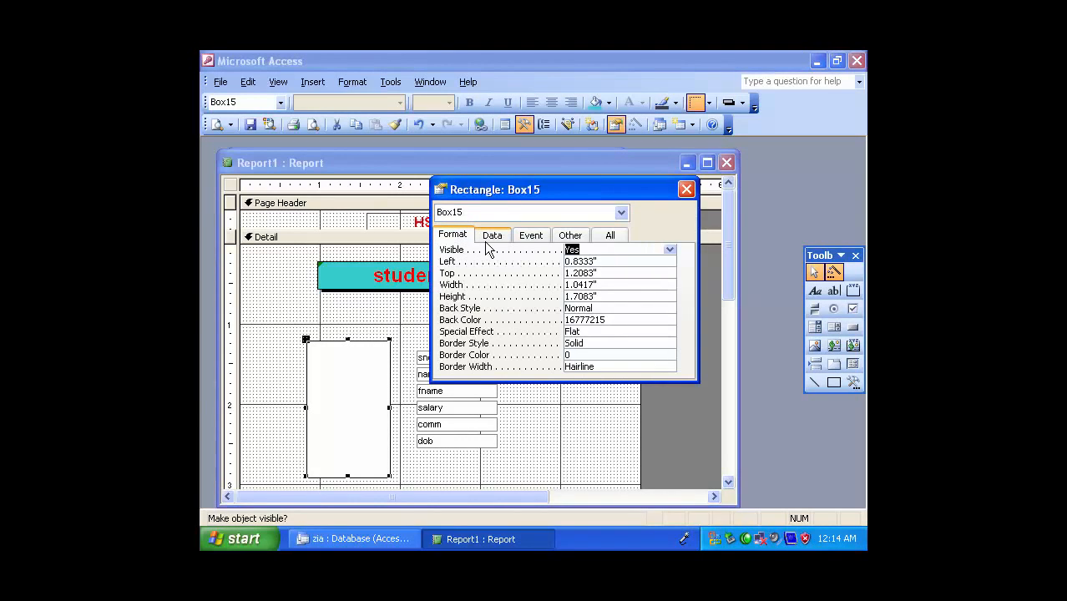
left_click(669, 251)
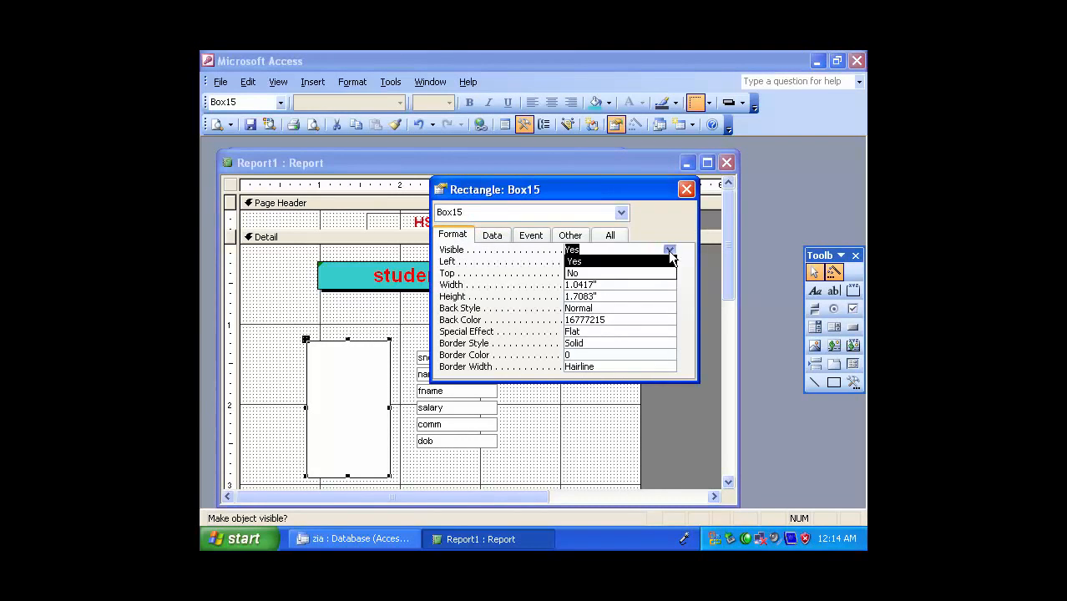
left_click(621, 267)
left_click(582, 472)
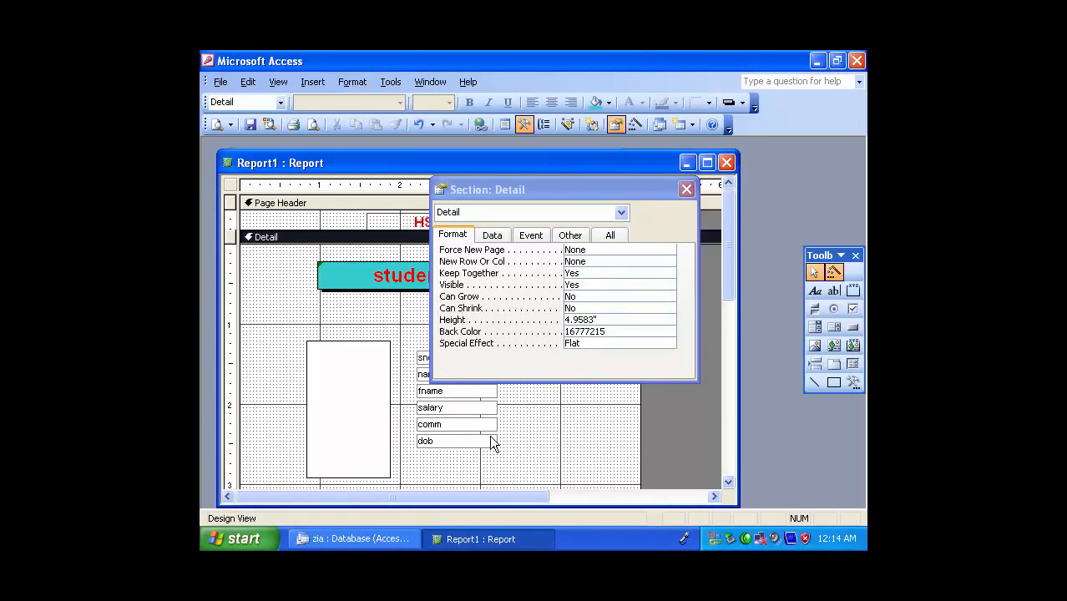
left_click(687, 190)
left_click(319, 390)
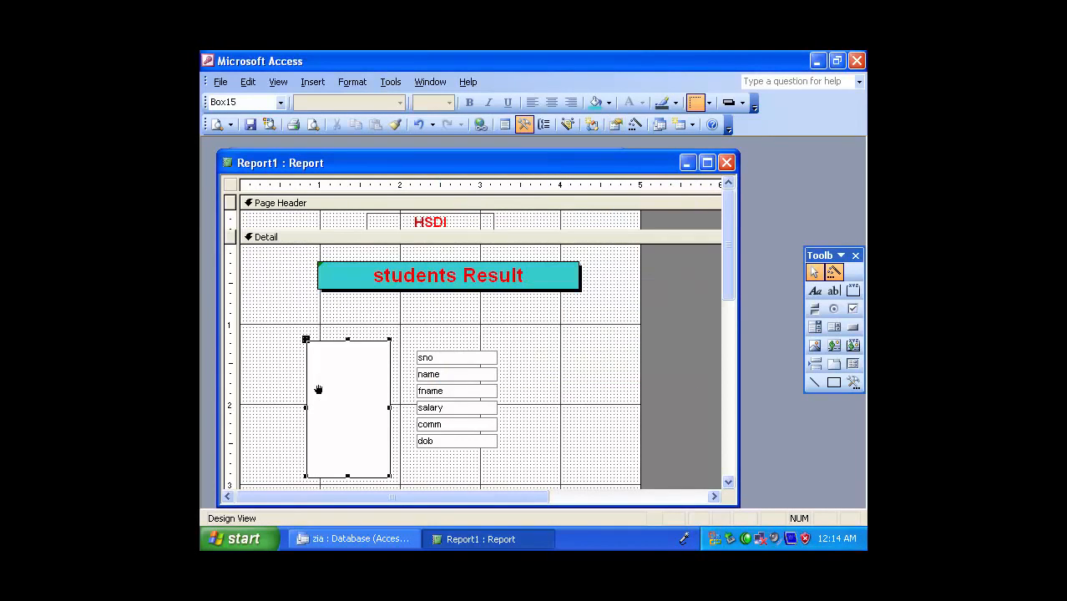
key("Delete")
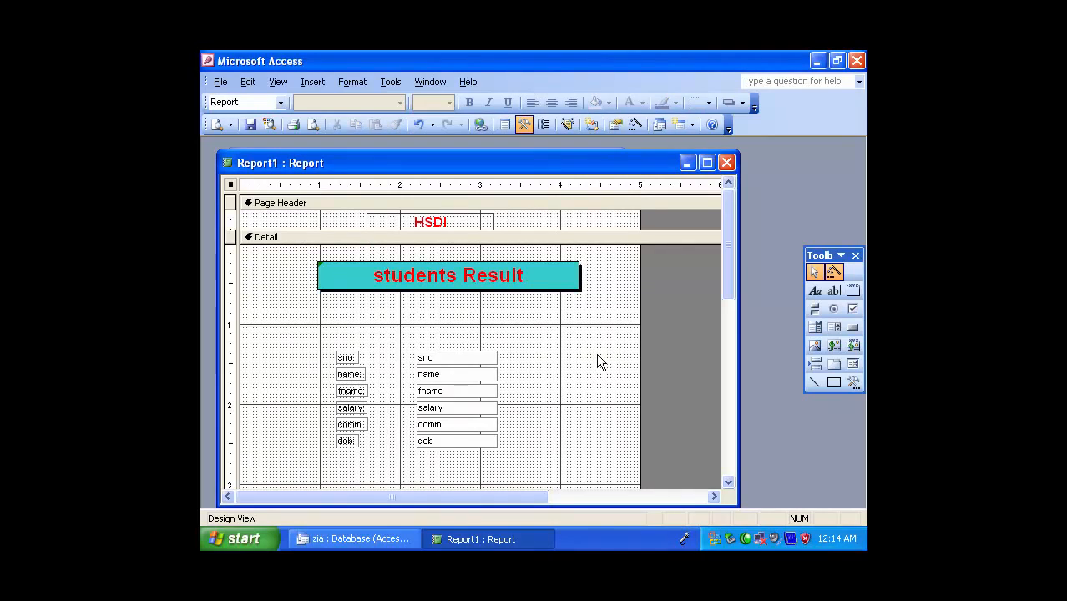
Make the six field text boxes from sno to dob in the Detail section bold and italic
left_click_drag(394, 350, 544, 484)
left_click(469, 102)
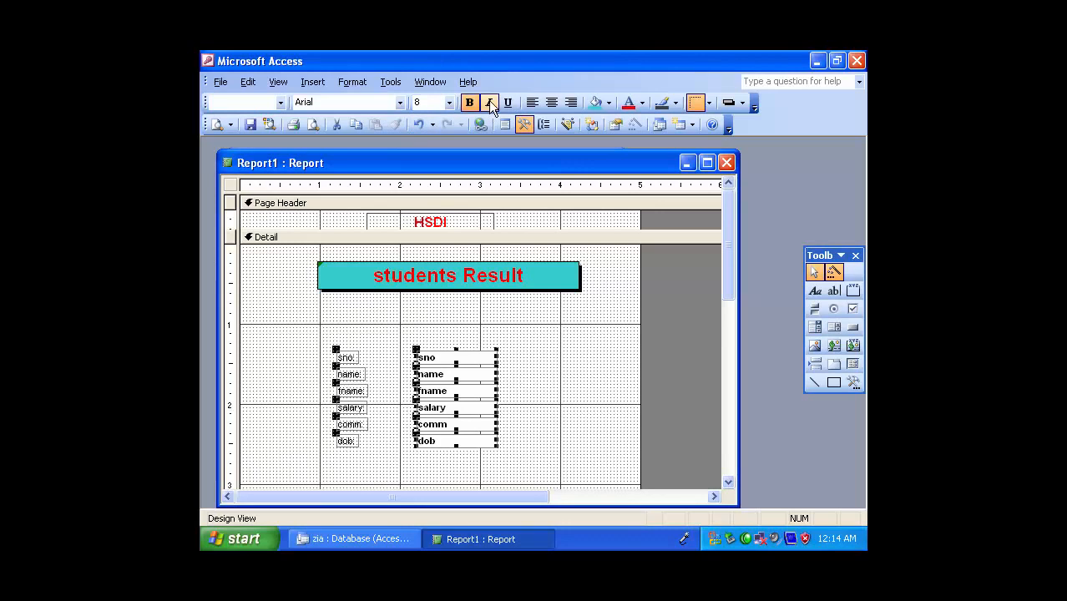
left_click(489, 102)
Make the six field labels from sno to dob bold and give them a turquoise fill
left_click_drag(371, 334, 305, 491)
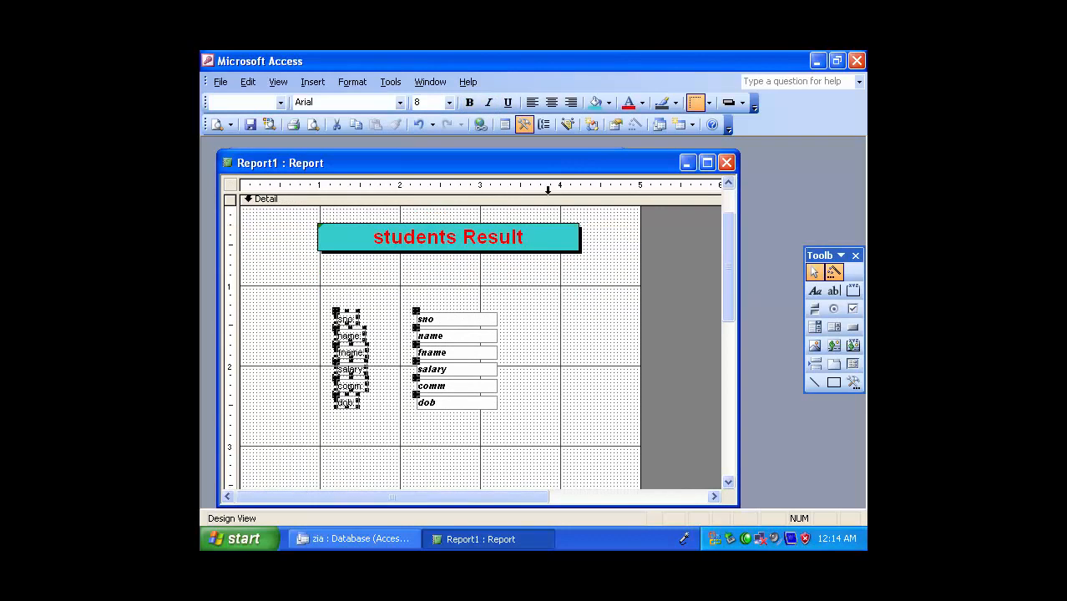
left_click(469, 102)
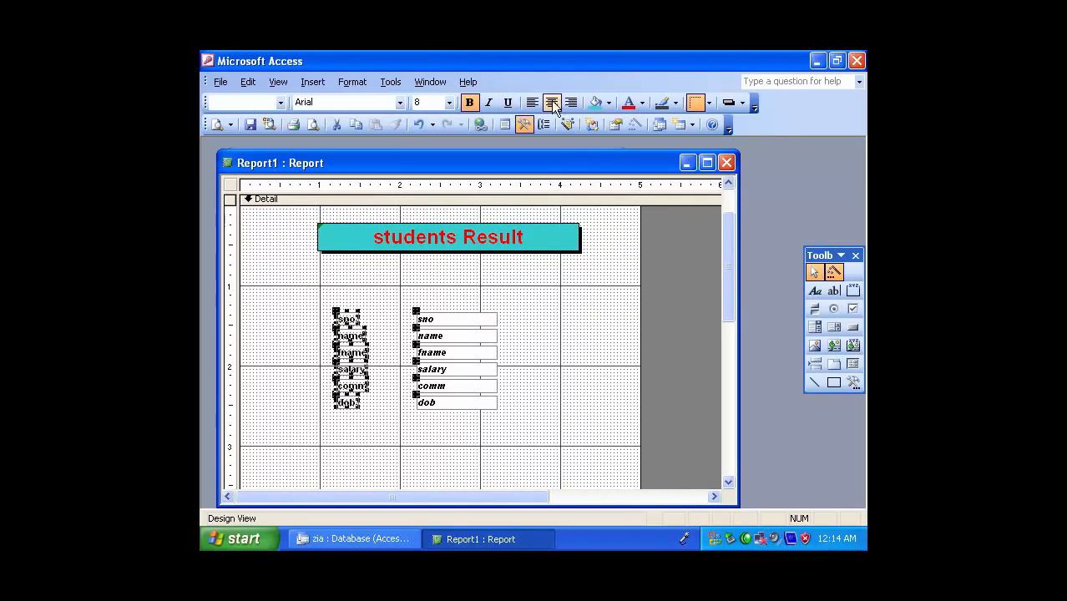
left_click(594, 102)
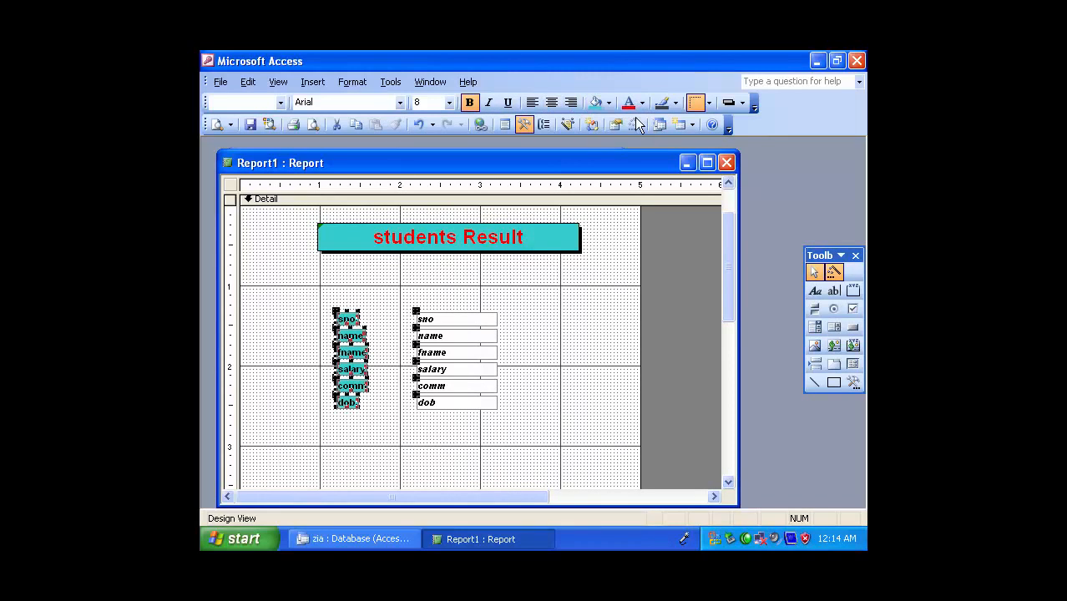
left_click(568, 361)
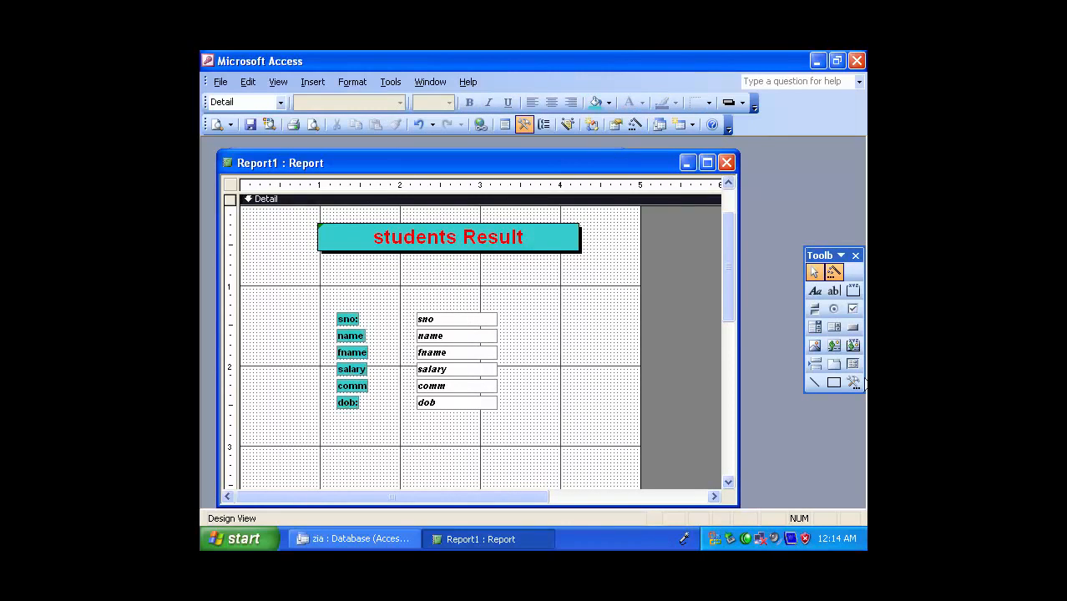
Insert the picture bvvbbvb from Local Disk (E:) beside the fields in the Detail section, about 1.5 by 1.75 inches
left_click(815, 345)
left_click_drag(511, 301, 639, 447)
left_click(325, 351)
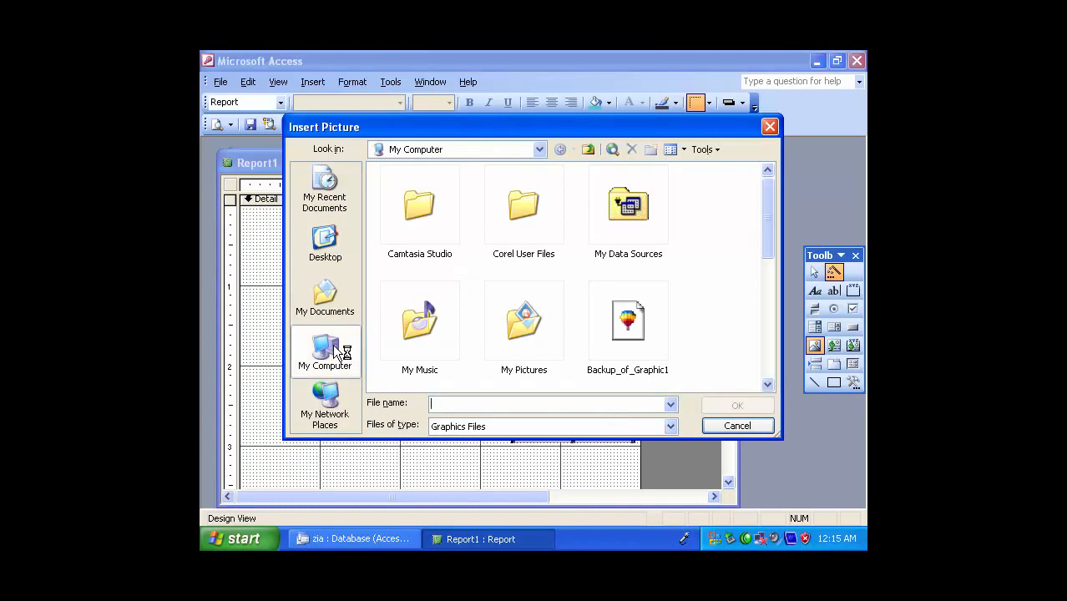
double_click(546, 221)
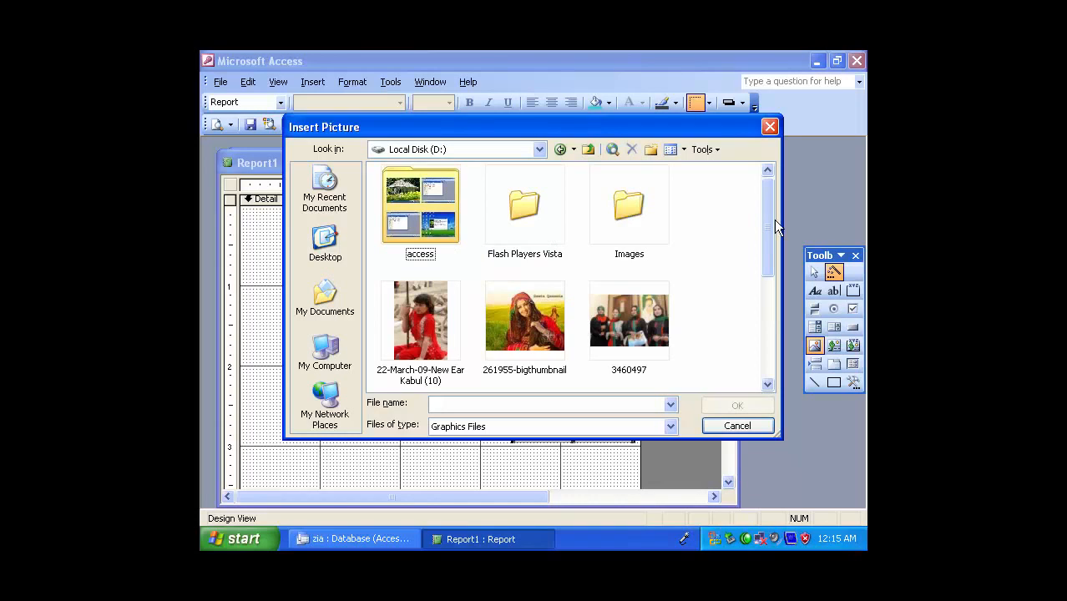
left_click(557, 150)
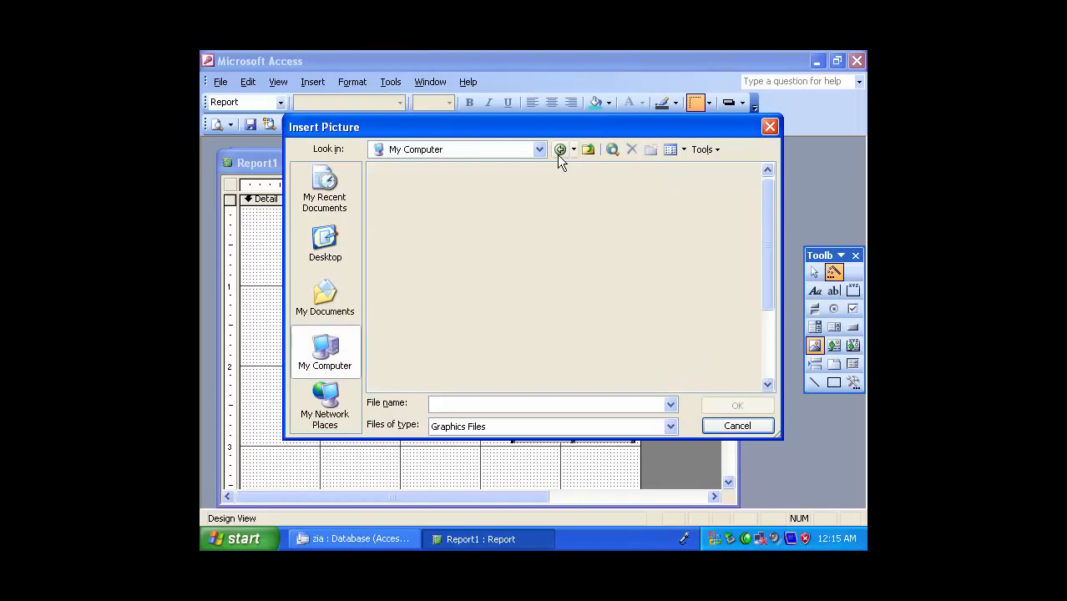
double_click(633, 209)
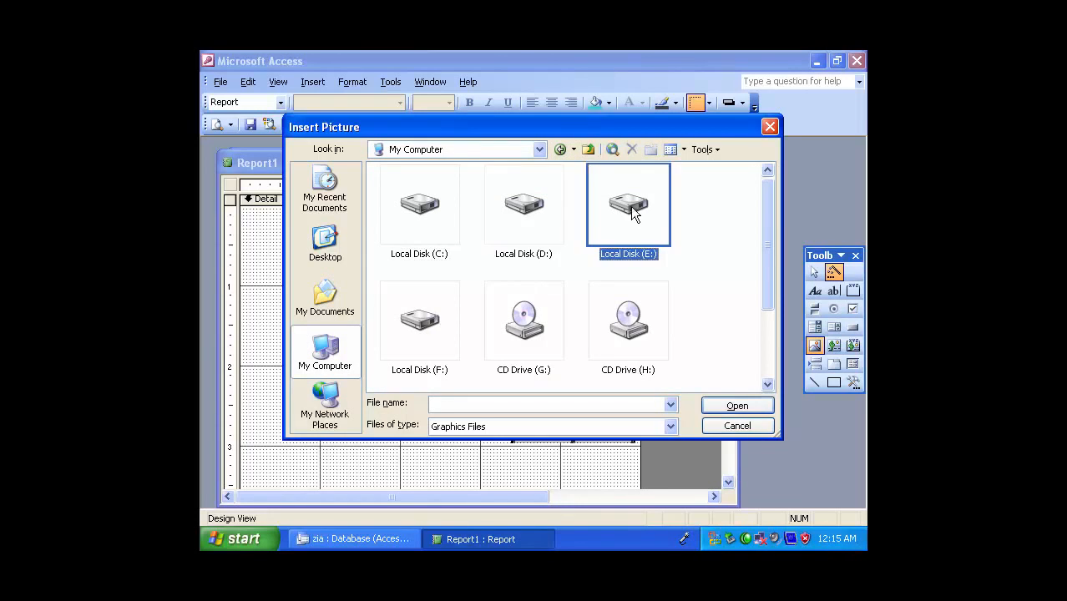
left_click(664, 349)
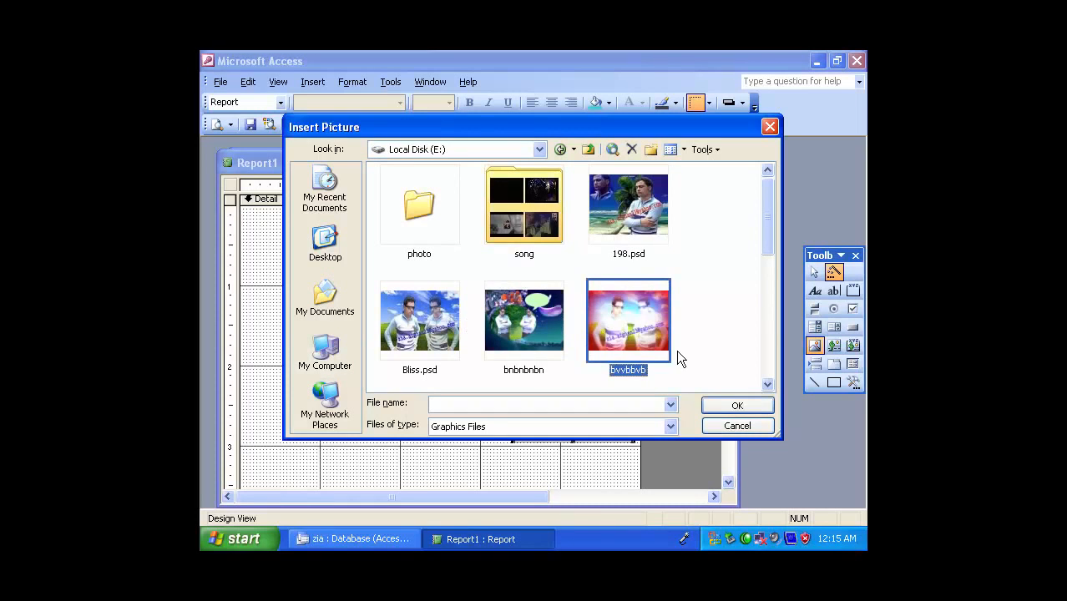
left_click(738, 405)
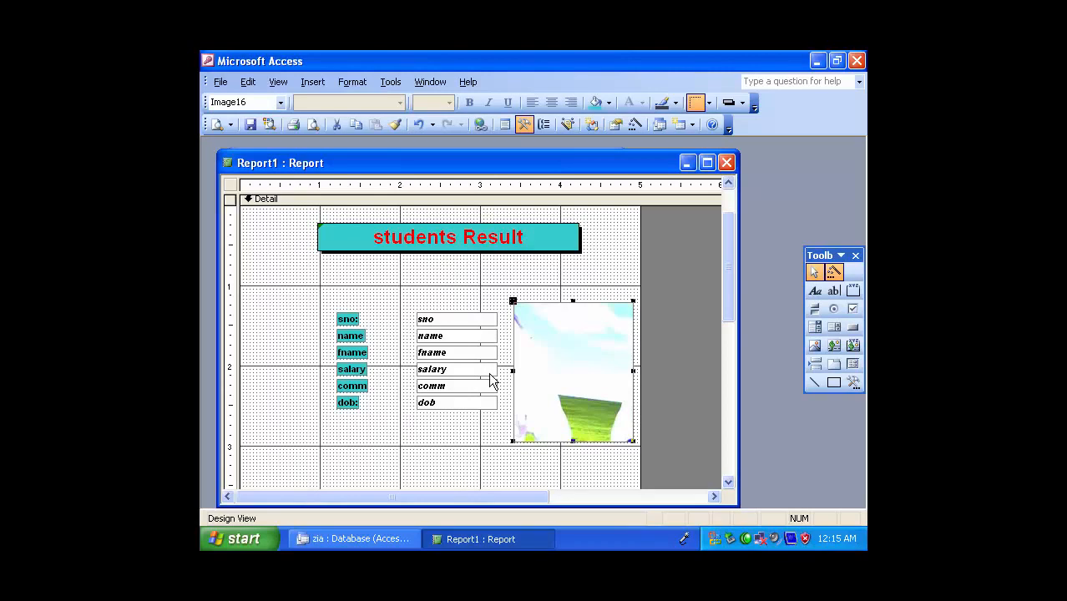
Set the inserted picture's Size Mode to Stretch
double_click(583, 367)
left_click(618, 274)
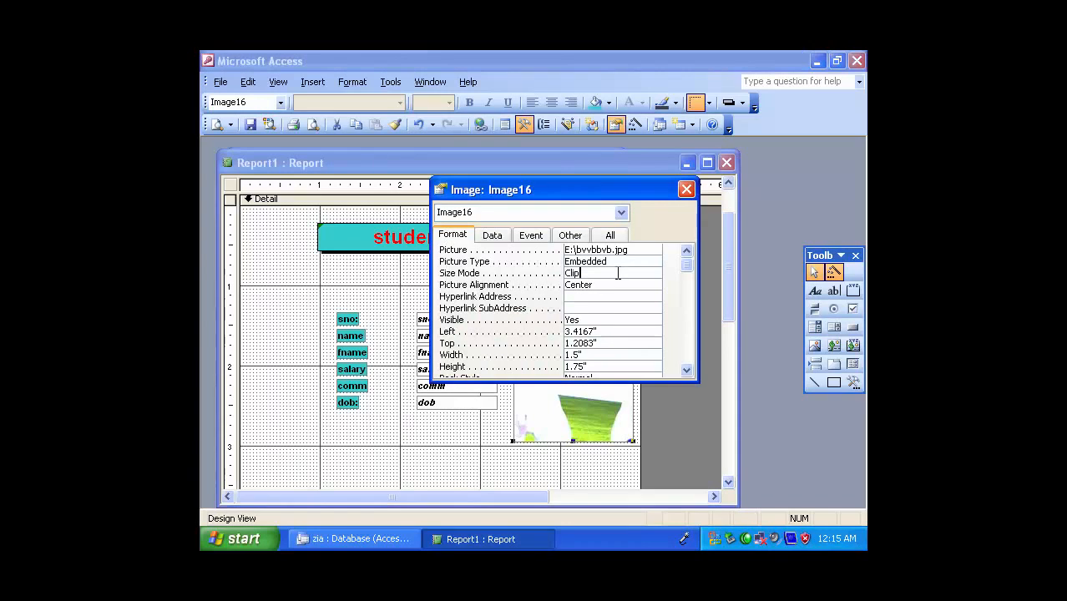
left_click(647, 272)
left_click(610, 293)
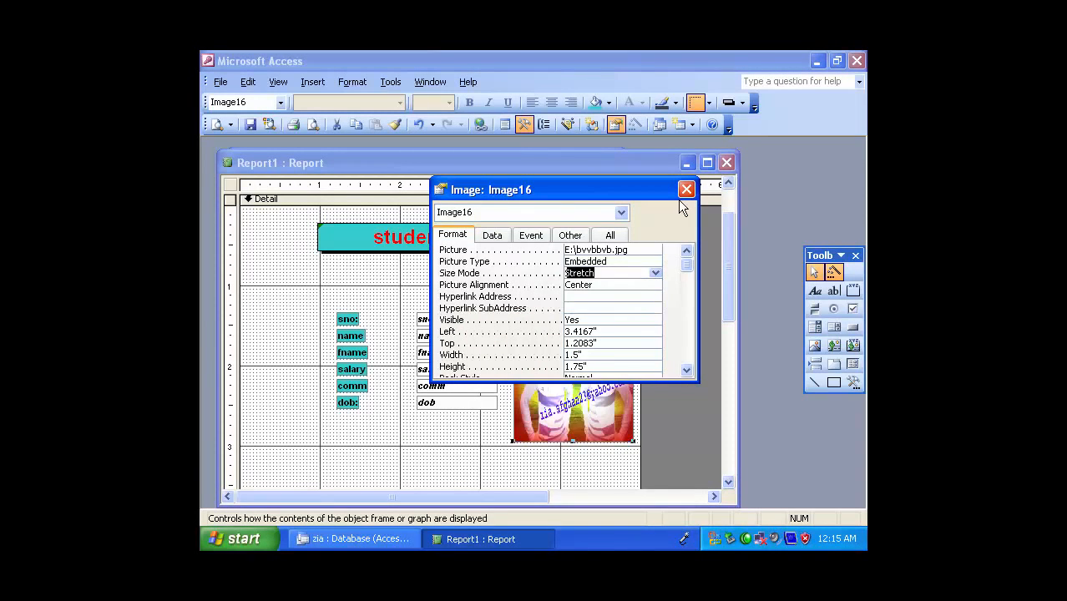
left_click(685, 189)
left_click(511, 310)
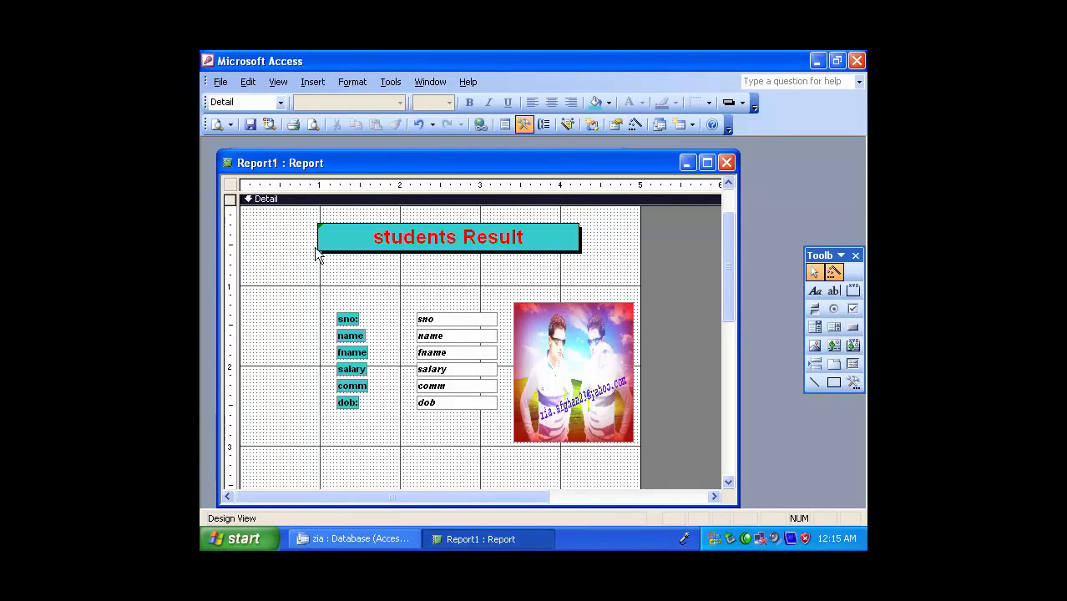
Save the report under the name Report1
left_click(249, 123)
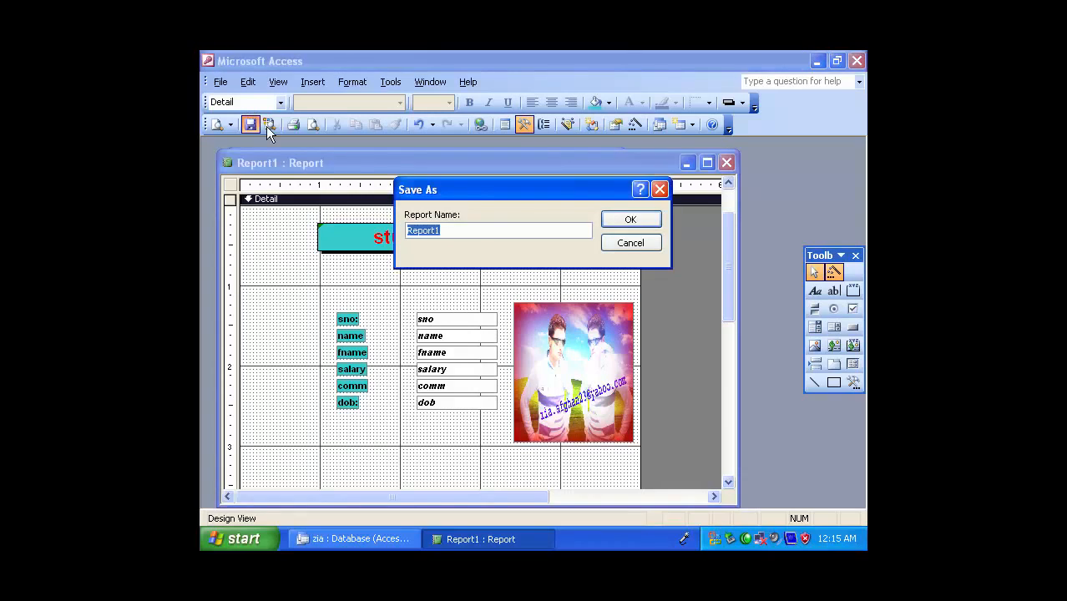
left_click(473, 234)
left_click(642, 218)
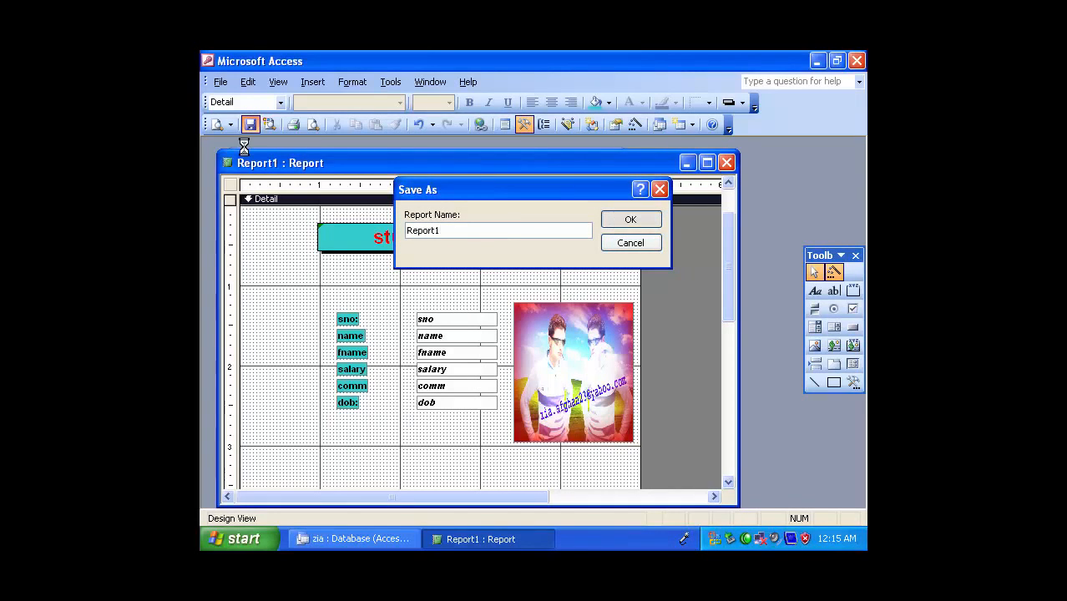
Preview the report, check its first page and lay out the pages in two rows of three
left_click(218, 124)
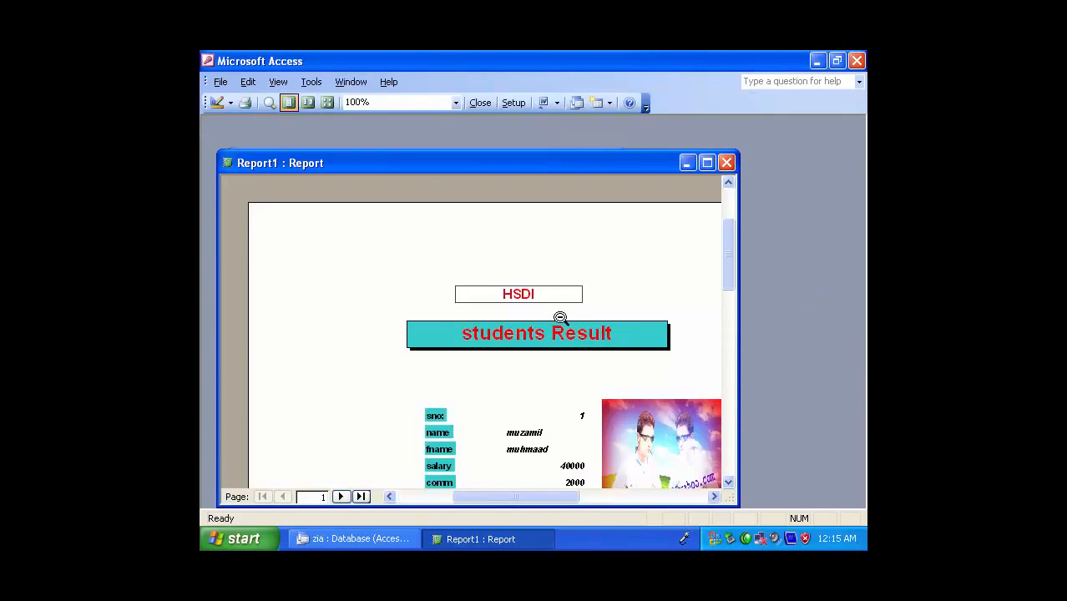
left_click_drag(531, 489, 585, 495)
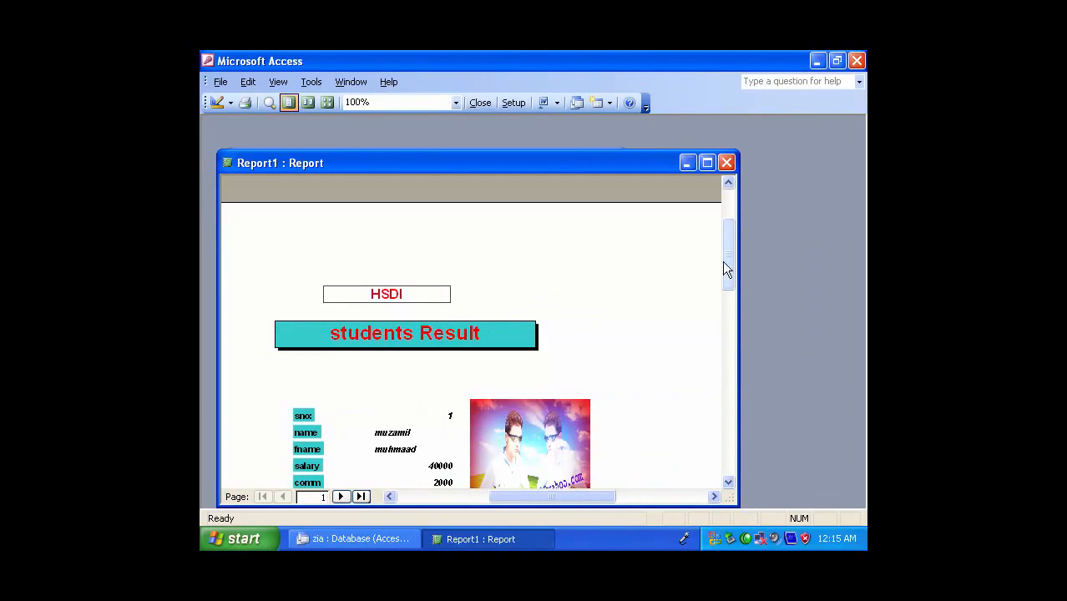
left_click_drag(726, 261, 735, 290)
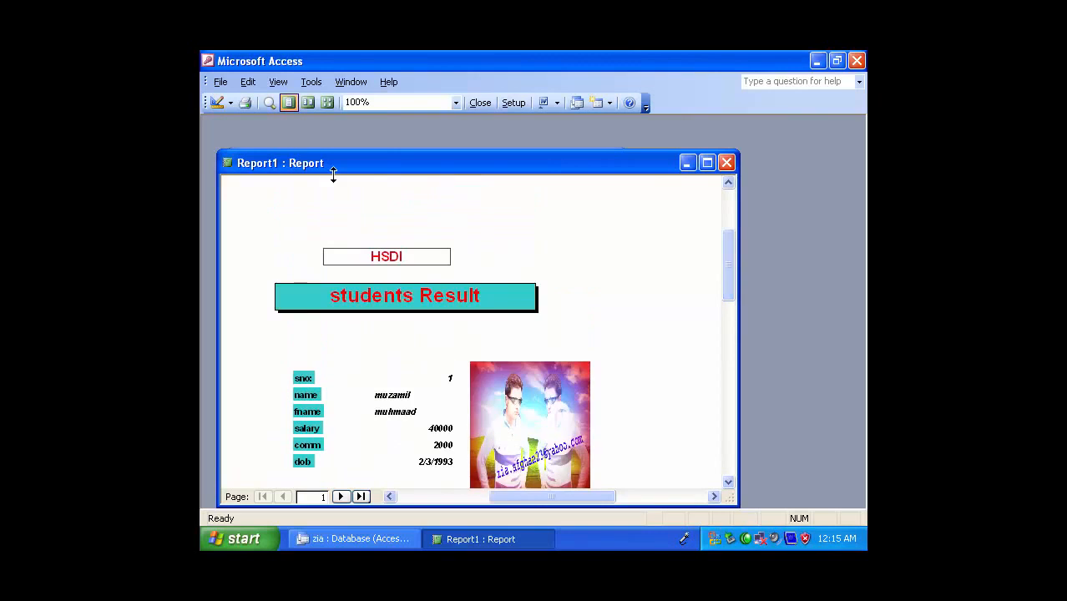
left_click(327, 102)
left_click(375, 147)
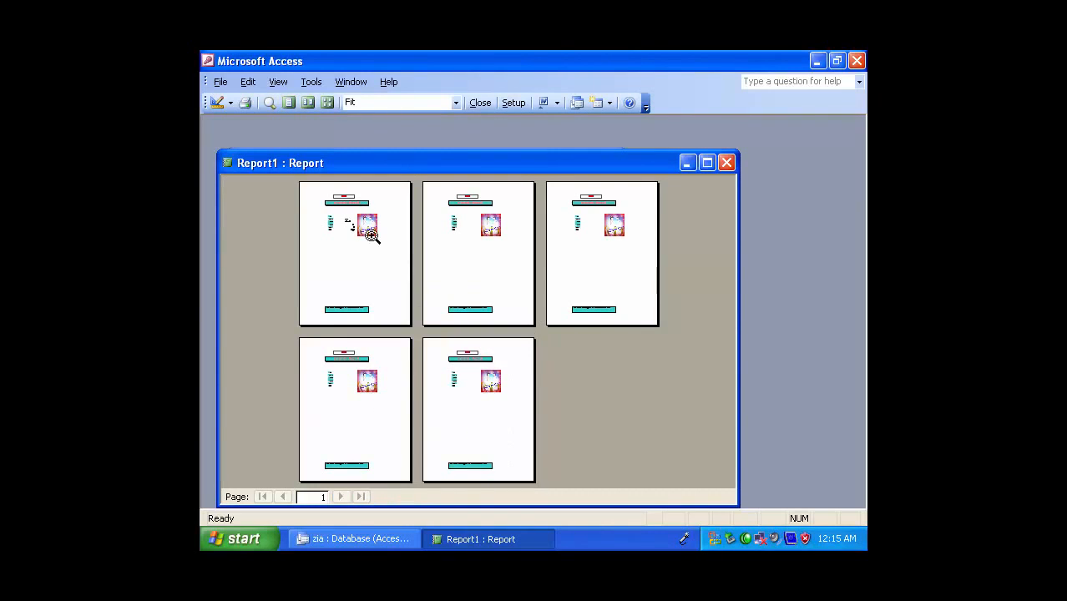
Examine the first and fourth report pages at 100% in the multi-page preview
left_click(338, 210)
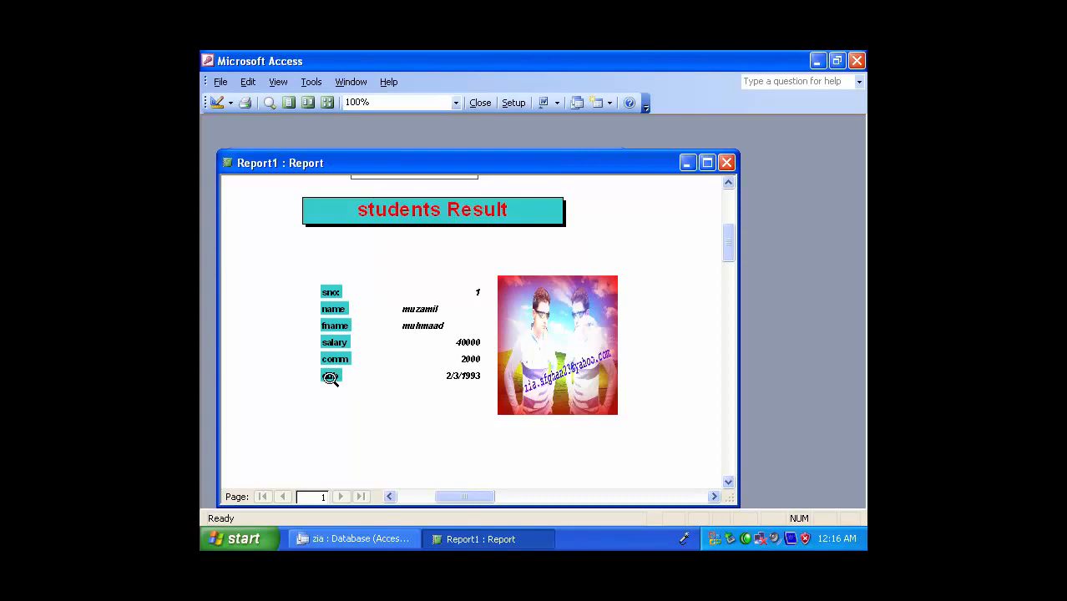
left_click(441, 298)
left_click(486, 235)
left_click(517, 278)
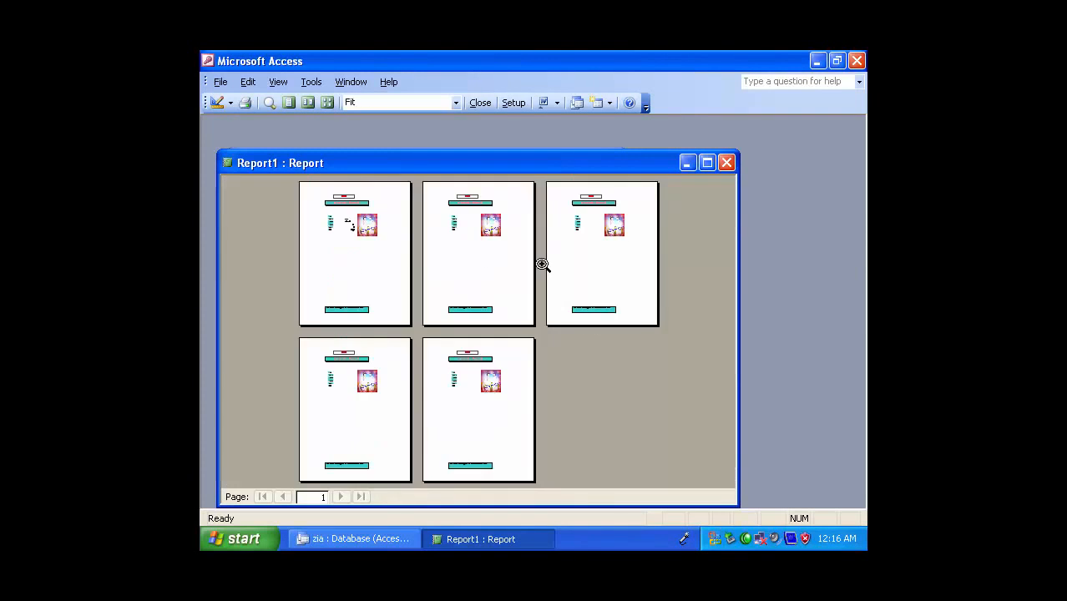
left_click(351, 391)
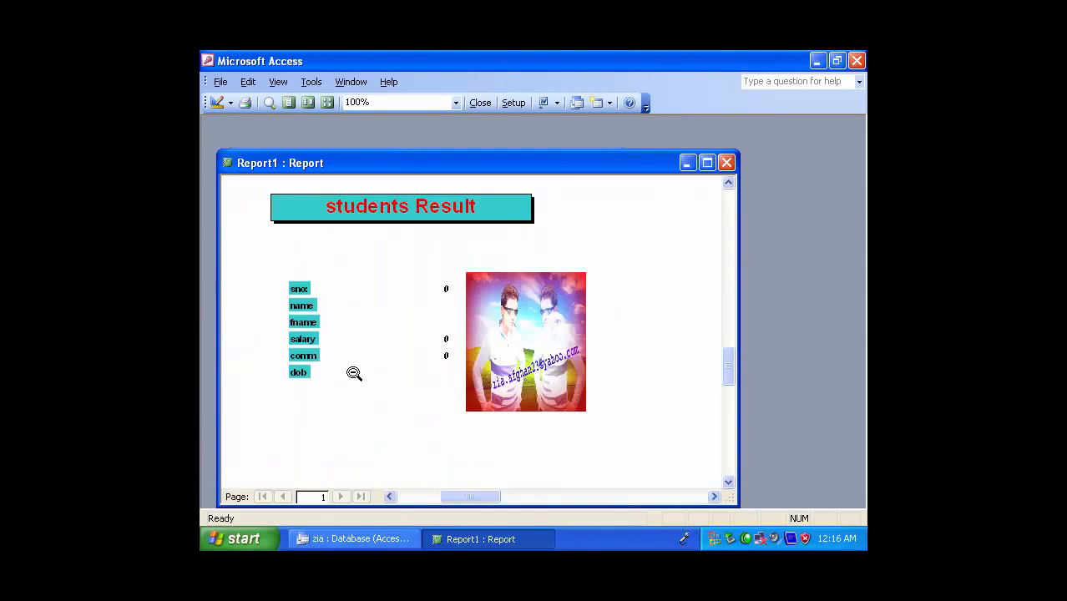
Close the report preview and look at the records in Table1
left_click(391, 336)
left_click(727, 162)
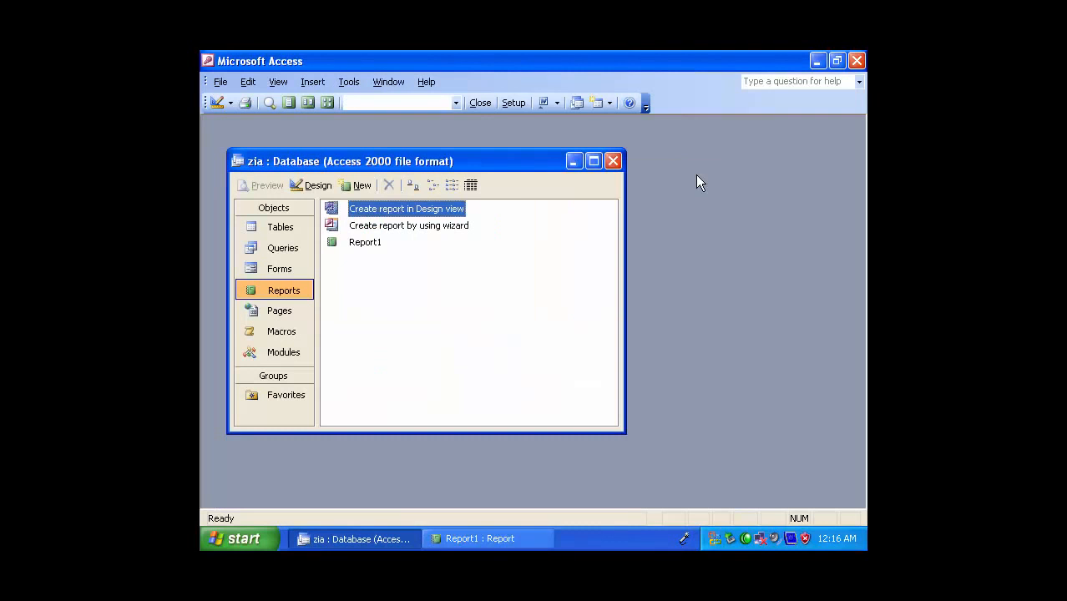
left_click(276, 235)
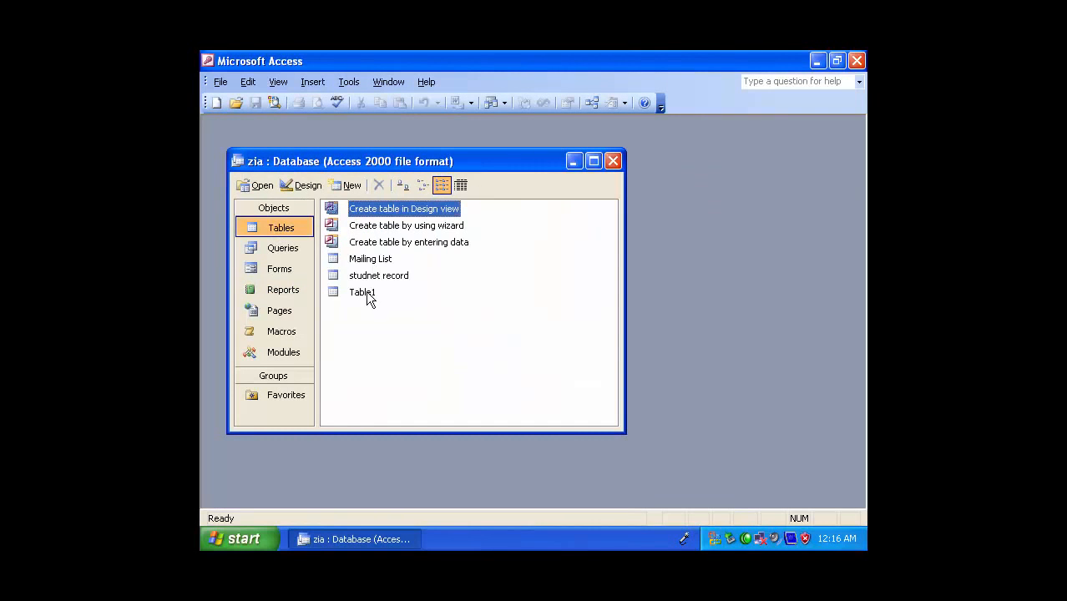
double_click(369, 292)
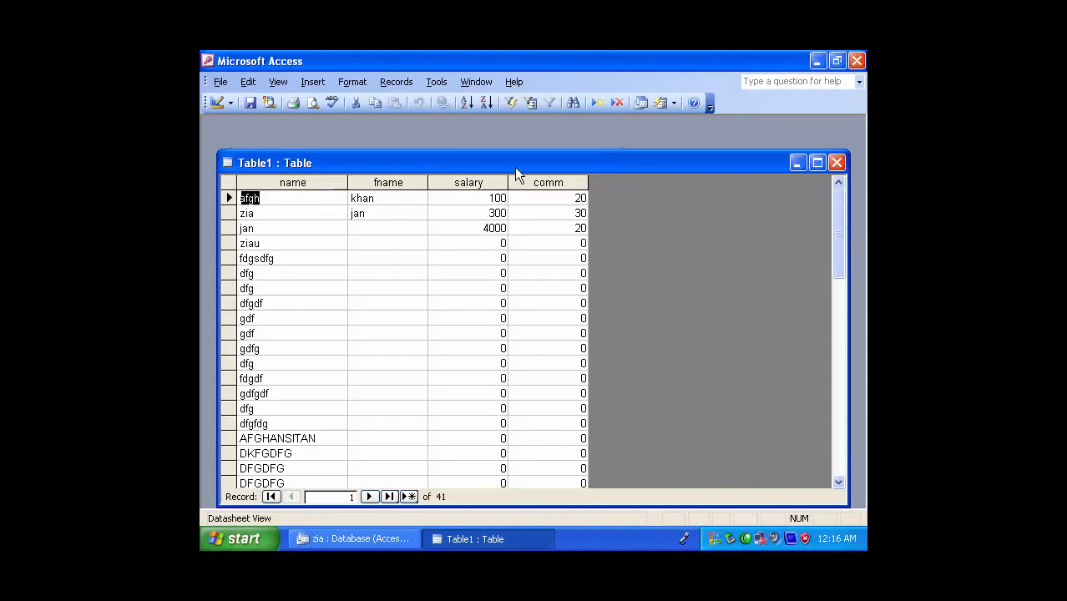
left_click(836, 162)
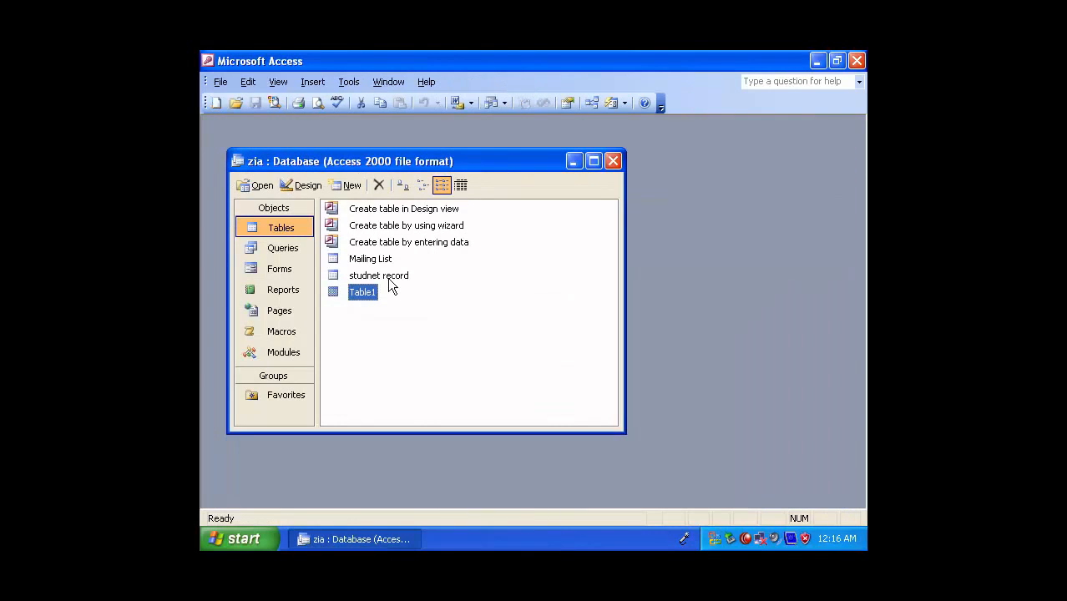
Open the studnet record table and enter the student's name and father's name in the second record
left_click(389, 277)
double_click(389, 277)
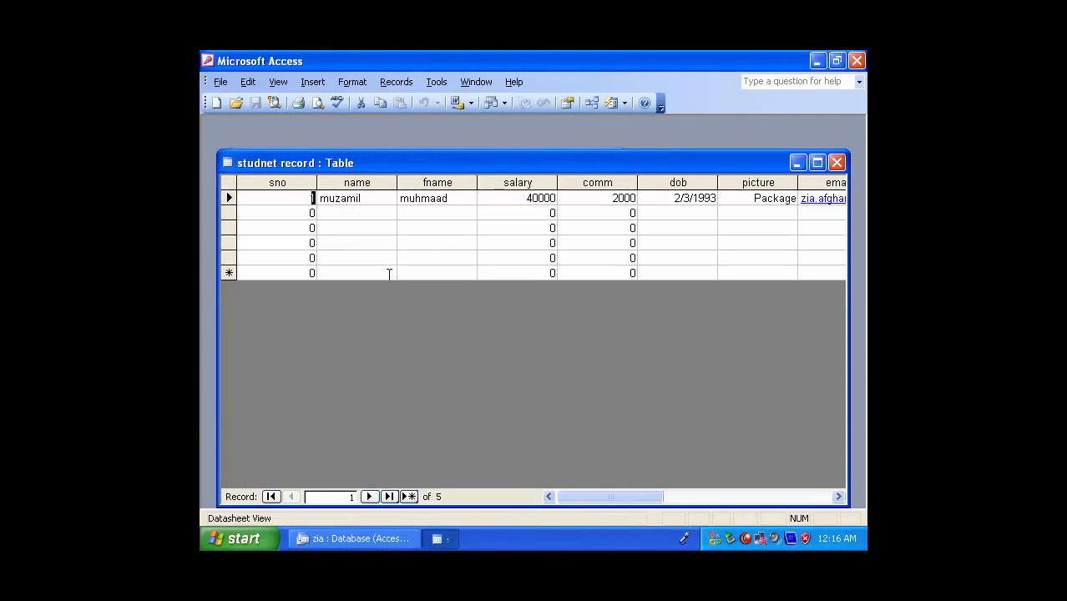
left_click(348, 212)
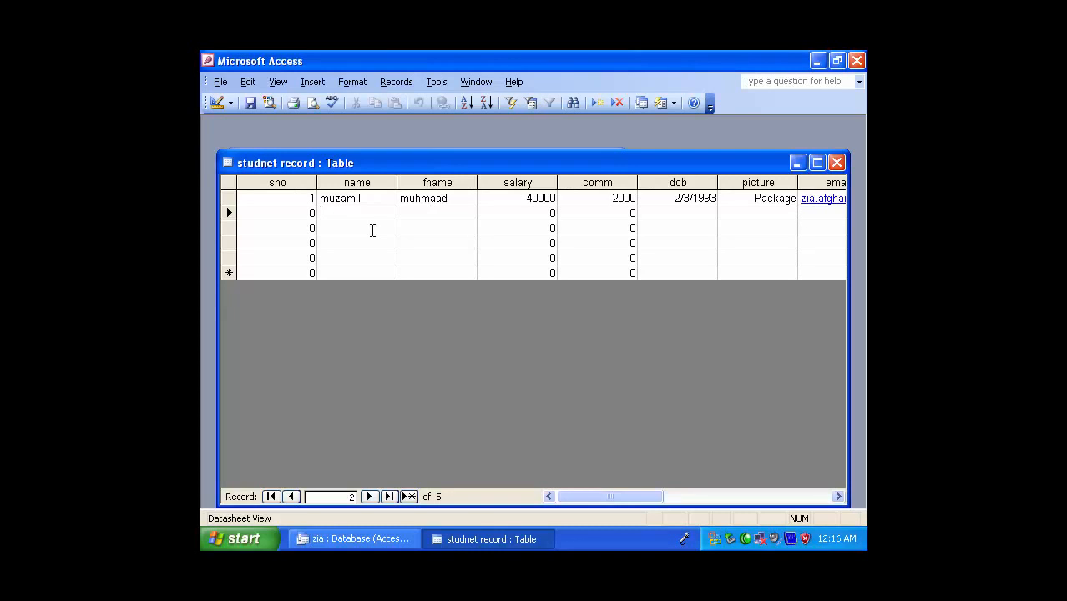
type("zia")
key("Tab")
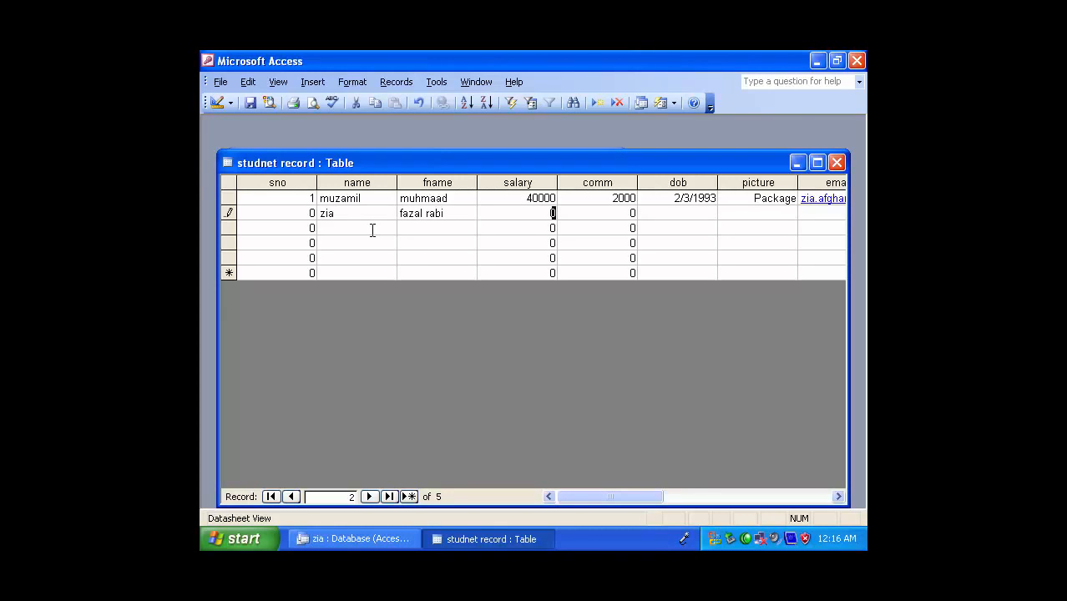
Set the second record's salary to 78897 and comm to 89789
type("78897")
key("Tab")
type("89789")
key("Tab")
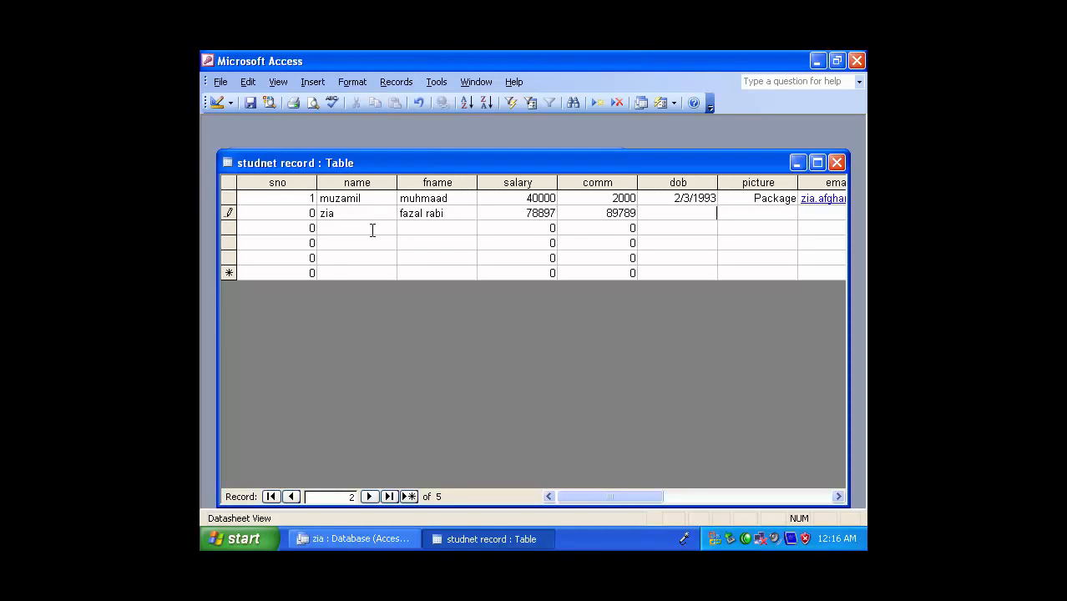
Enter a valid date of birth in the second record's dob field and close the table
type("12/4/4/1999")
key("Tab")
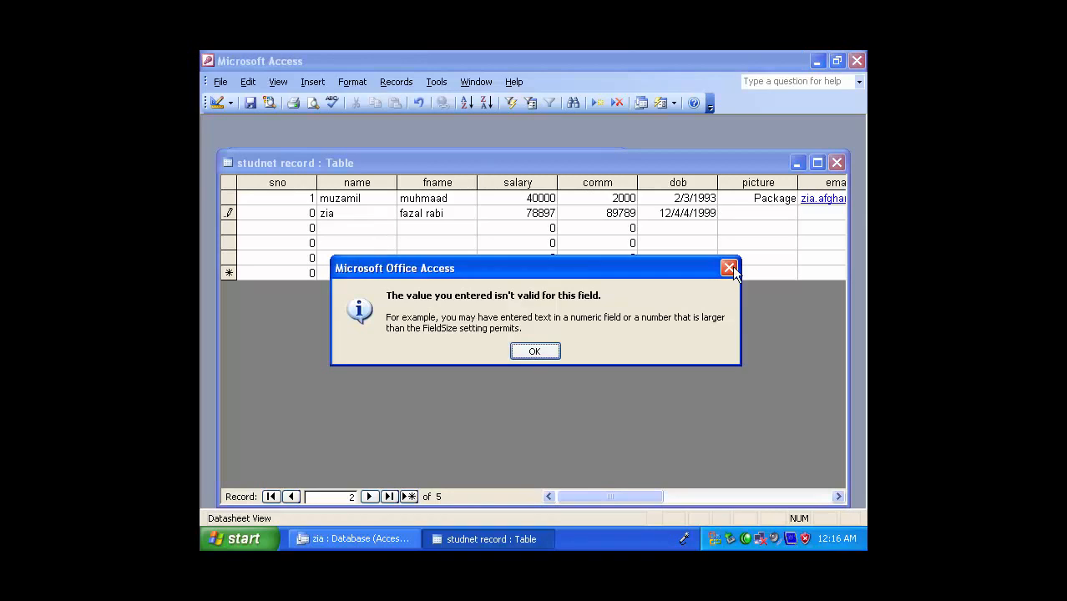
left_click(536, 351)
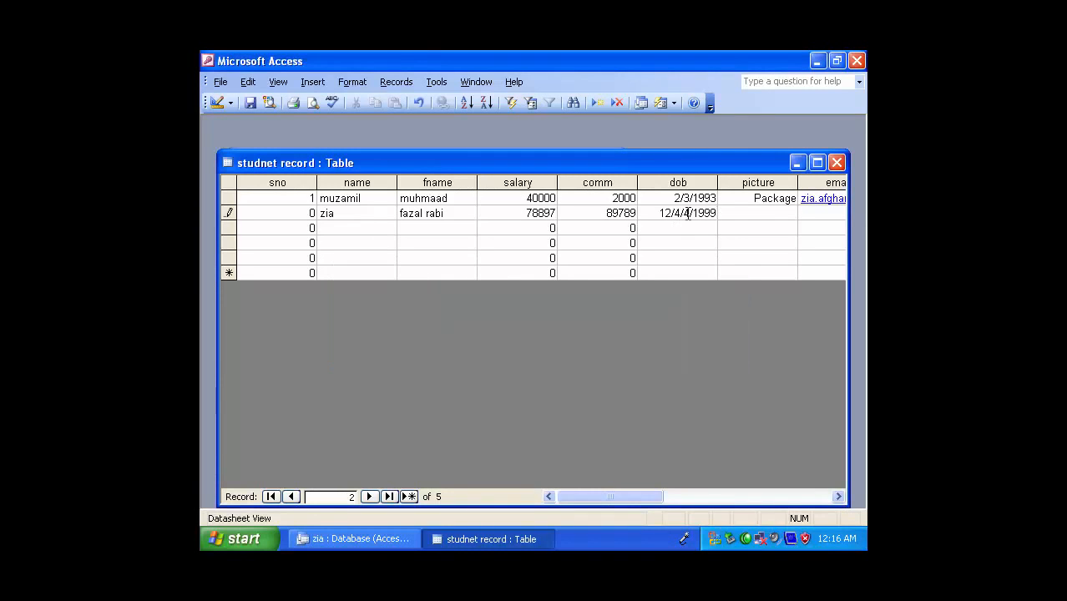
key("BackSpace")
key("BackSpace")
key("Tab")
left_click(837, 162)
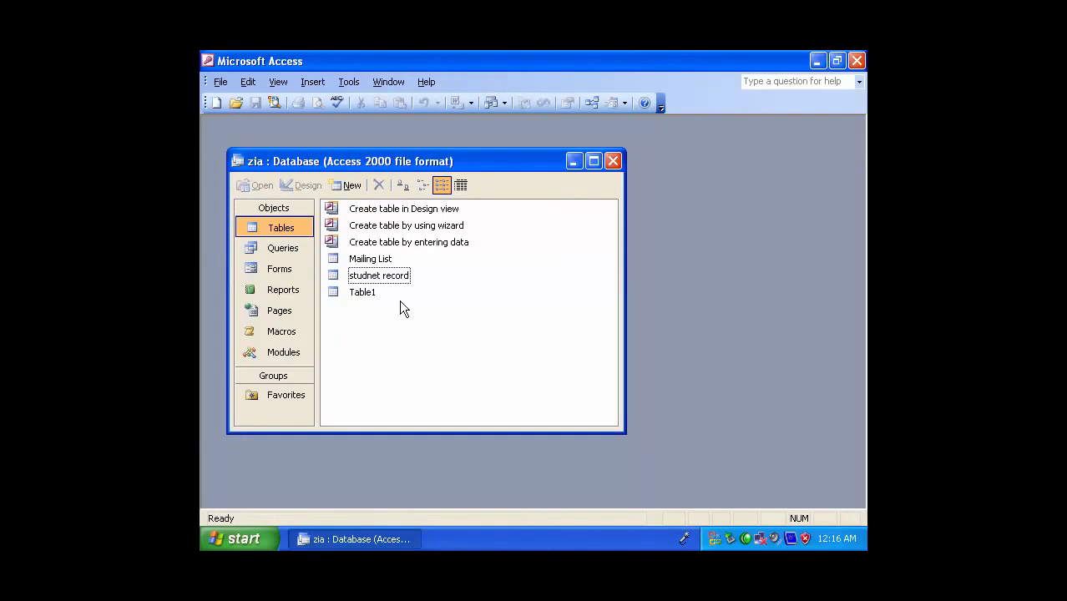
Preview Report1 in two rows of three pages, examine the second record's page at 100% and close the preview
left_click(279, 286)
double_click(365, 243)
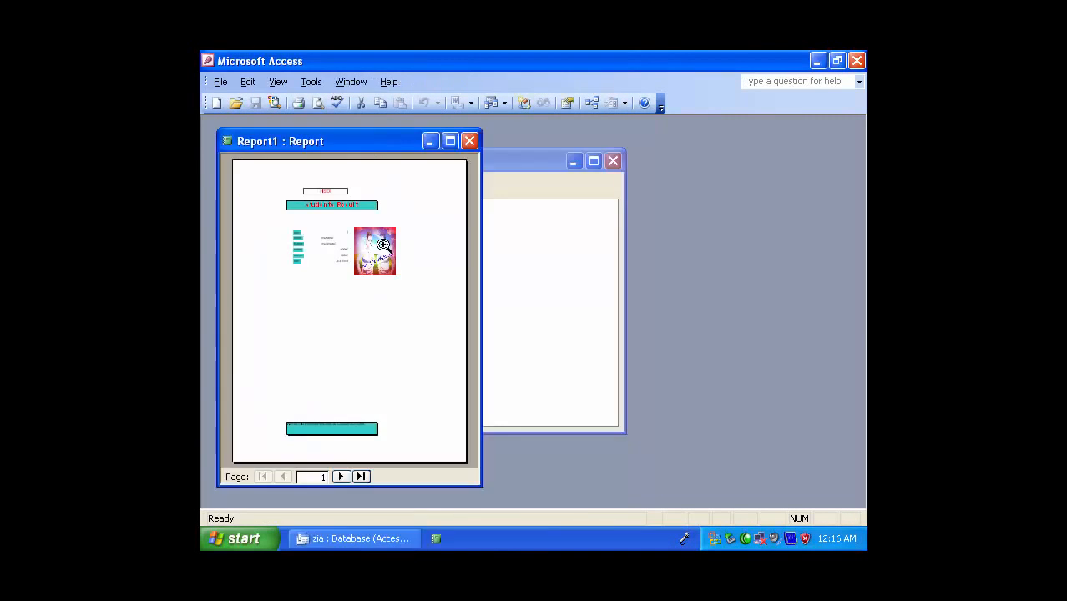
left_click(326, 102)
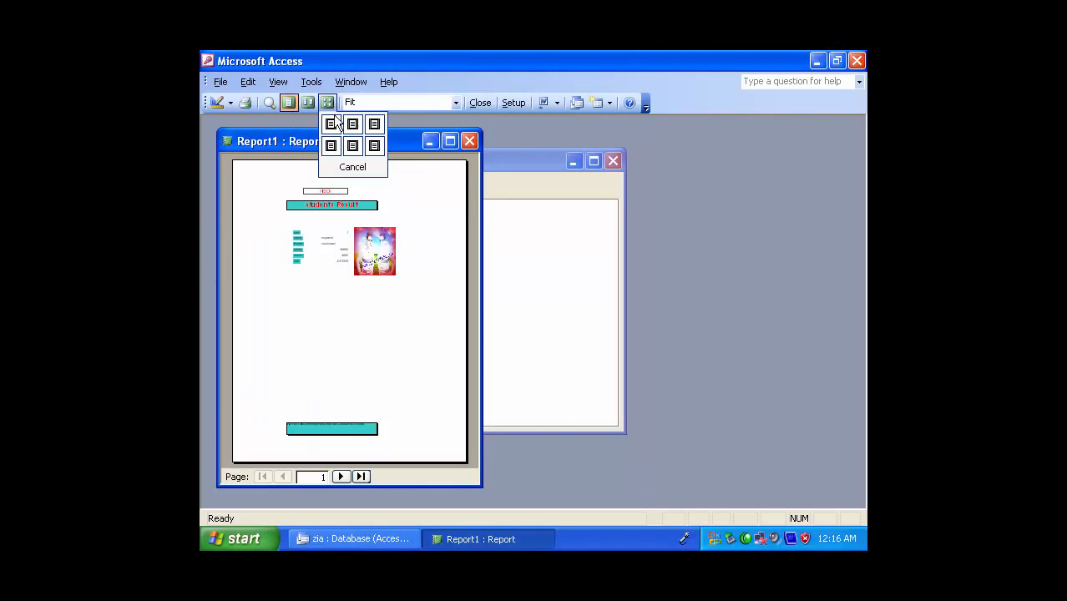
left_click(373, 147)
left_click(342, 225)
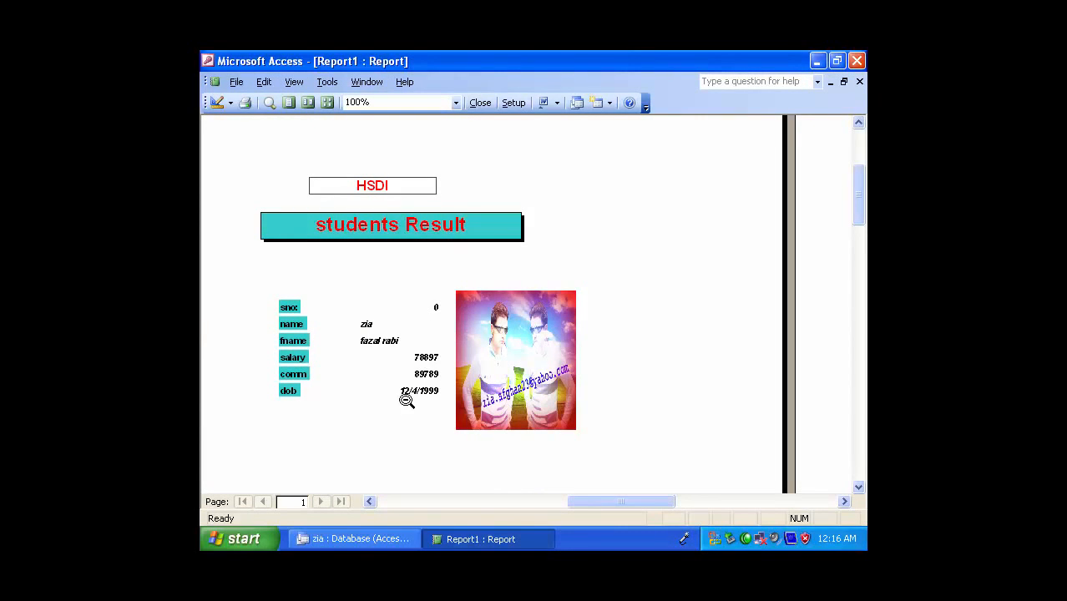
left_click(843, 82)
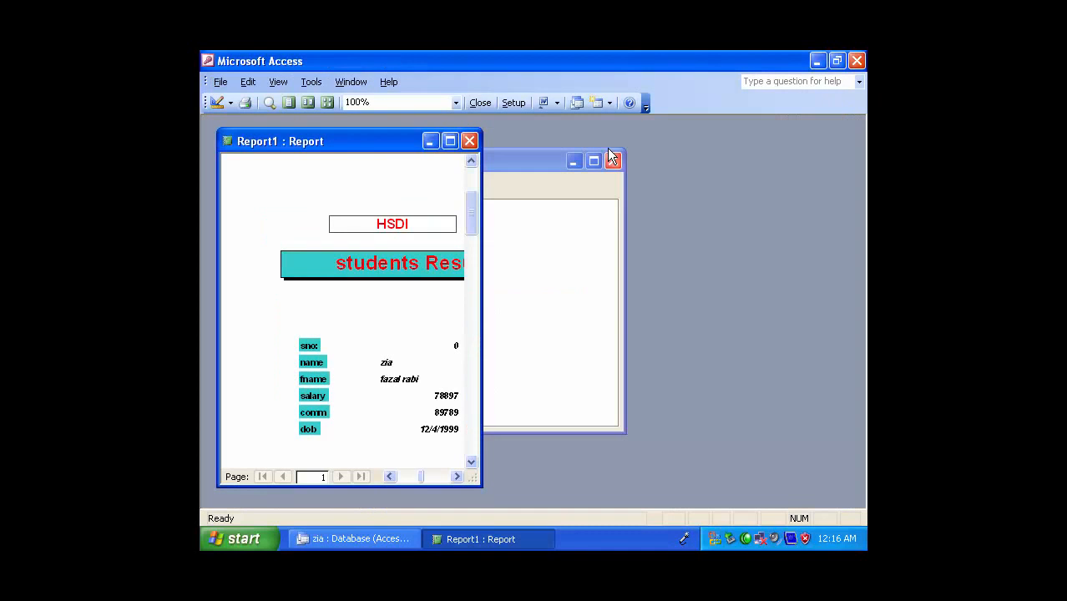
left_click(467, 141)
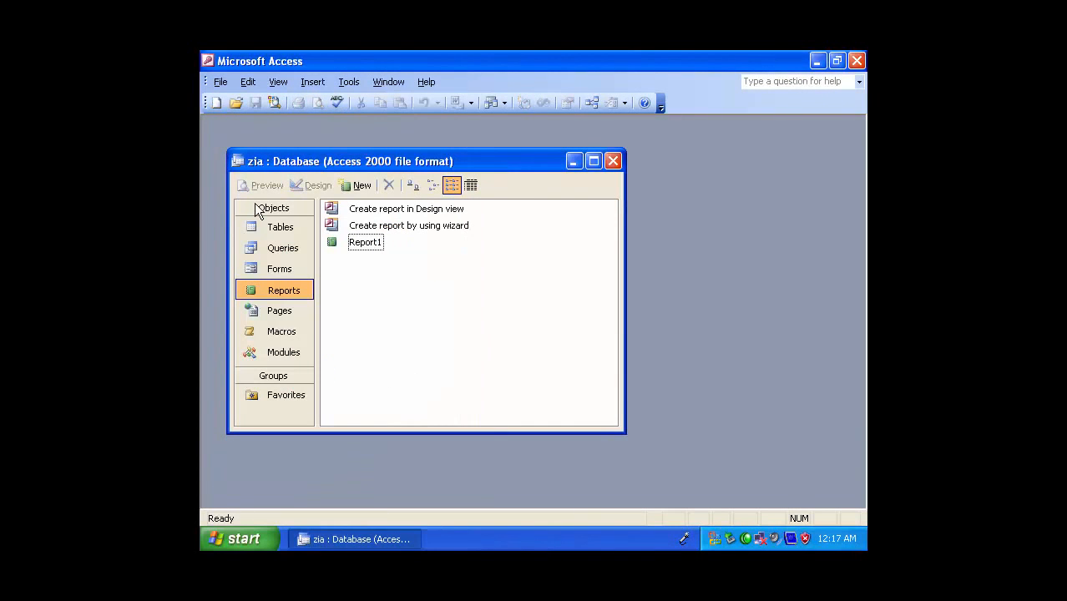
Start a new report with the Report Wizard, based on the studnet record table
left_click(409, 227)
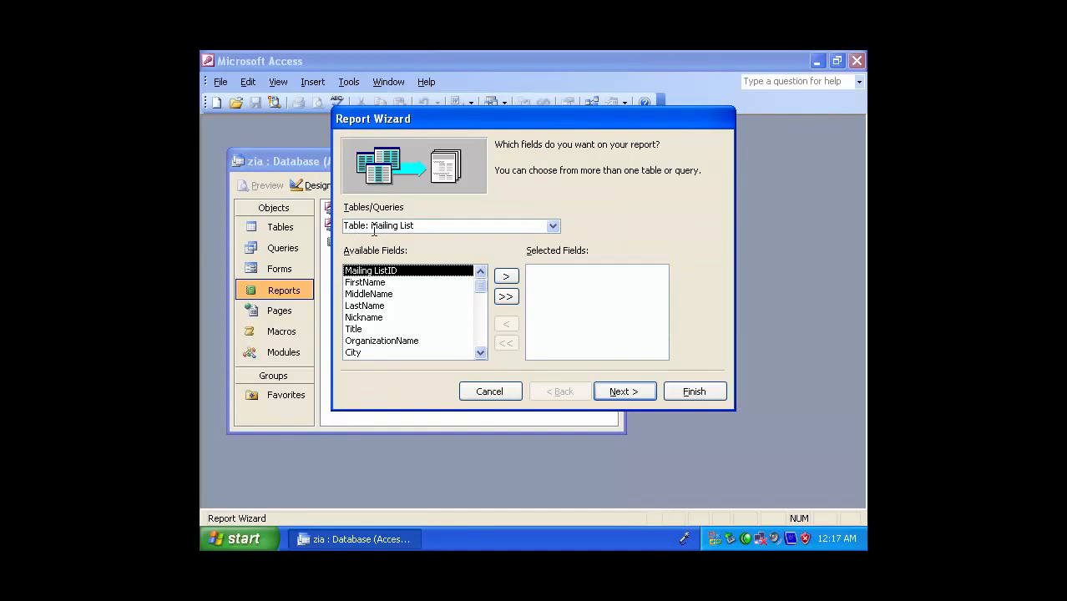
left_click(553, 225)
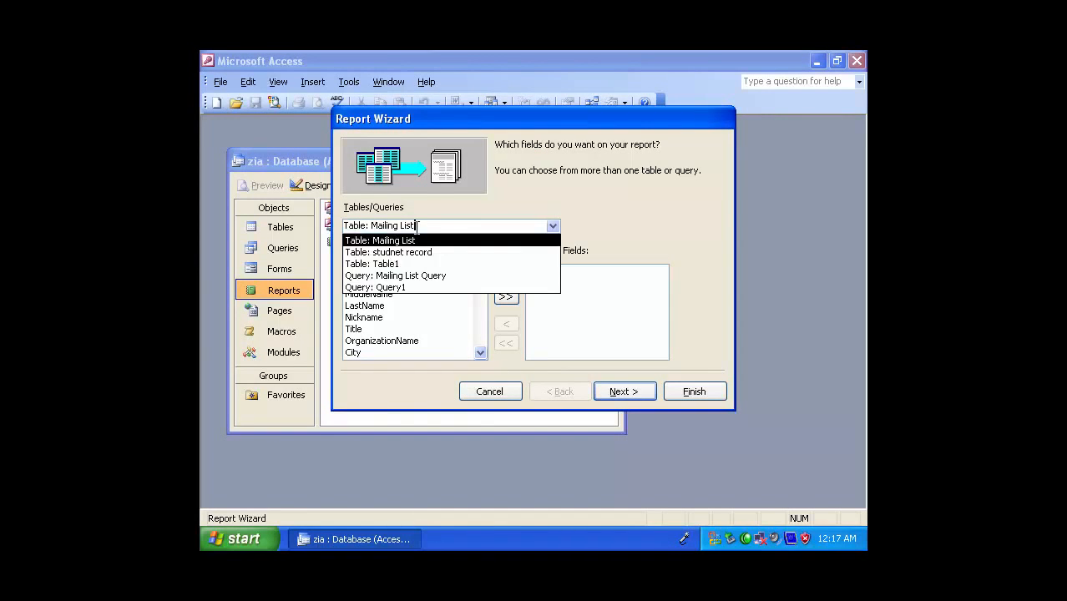
left_click(406, 252)
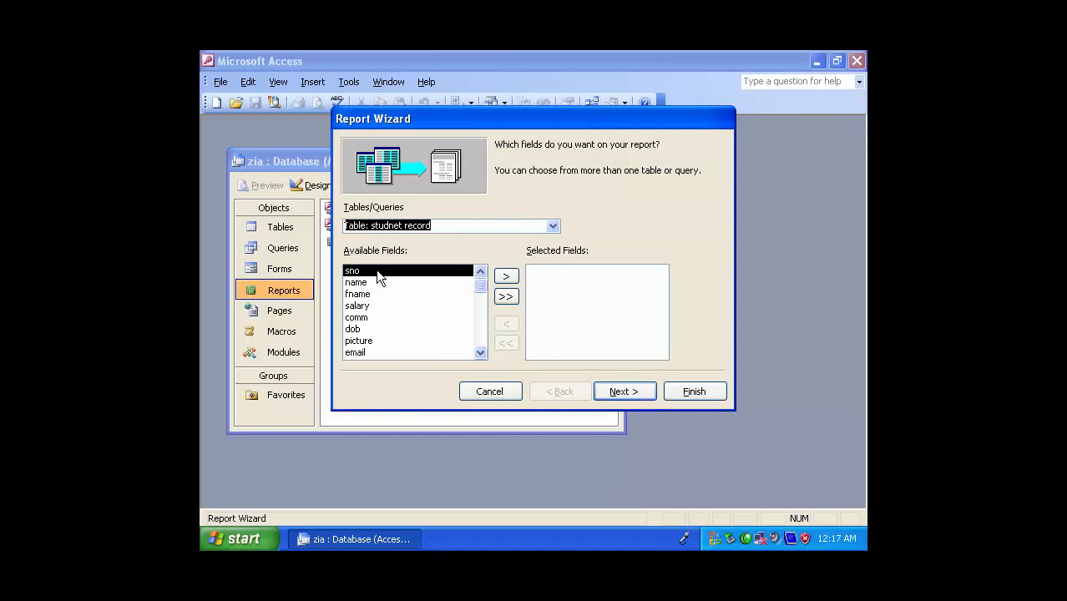
Choose only the sno, name, fname, dob, email and address fields for the wizard report
left_click(505, 297)
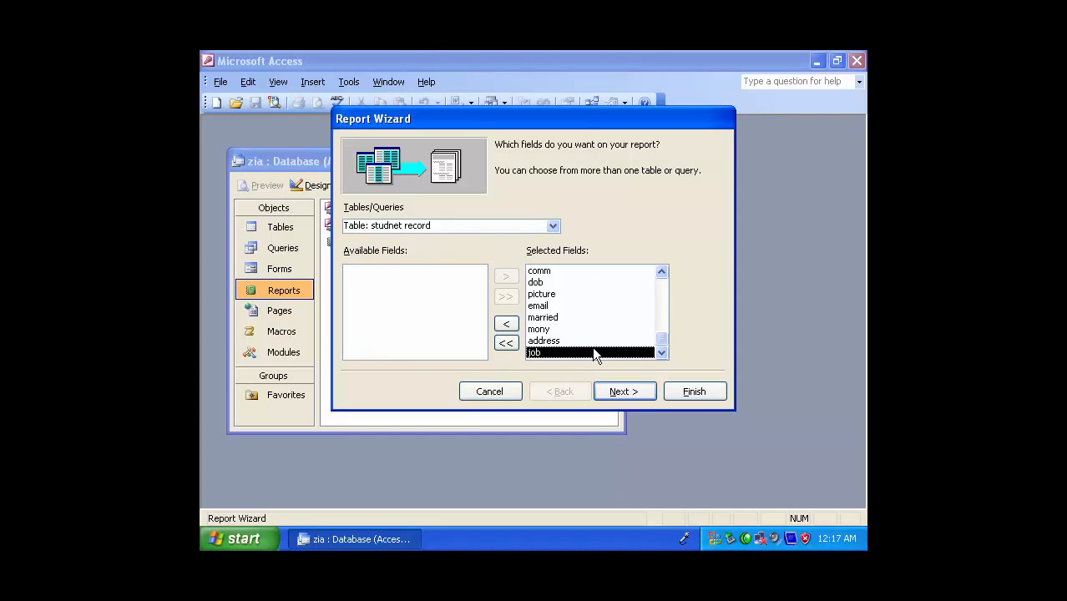
left_click(506, 343)
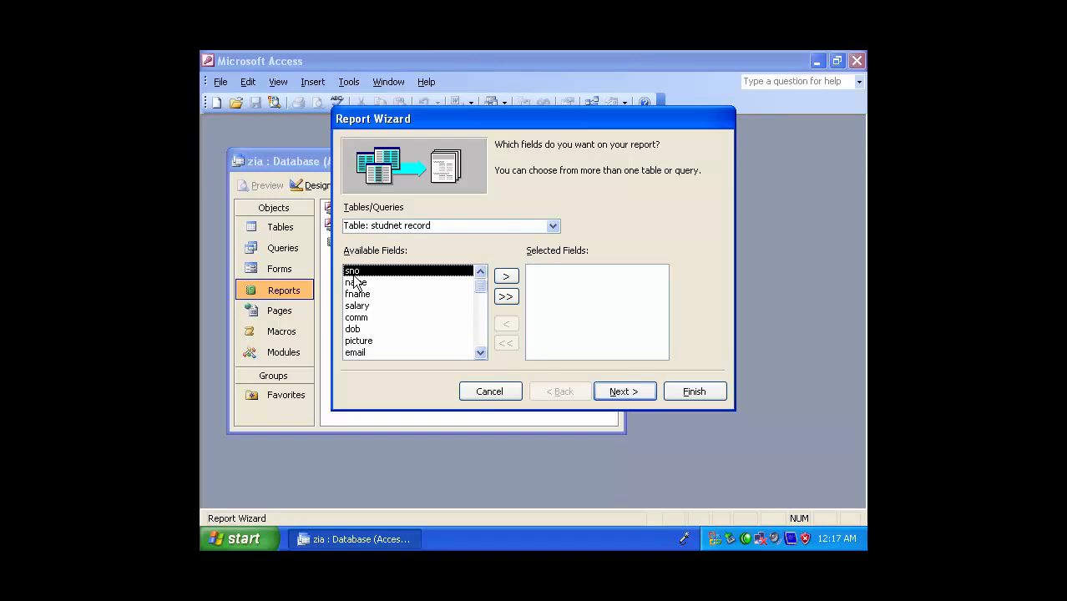
left_click(506, 276)
left_click(506, 277)
left_click(506, 277)
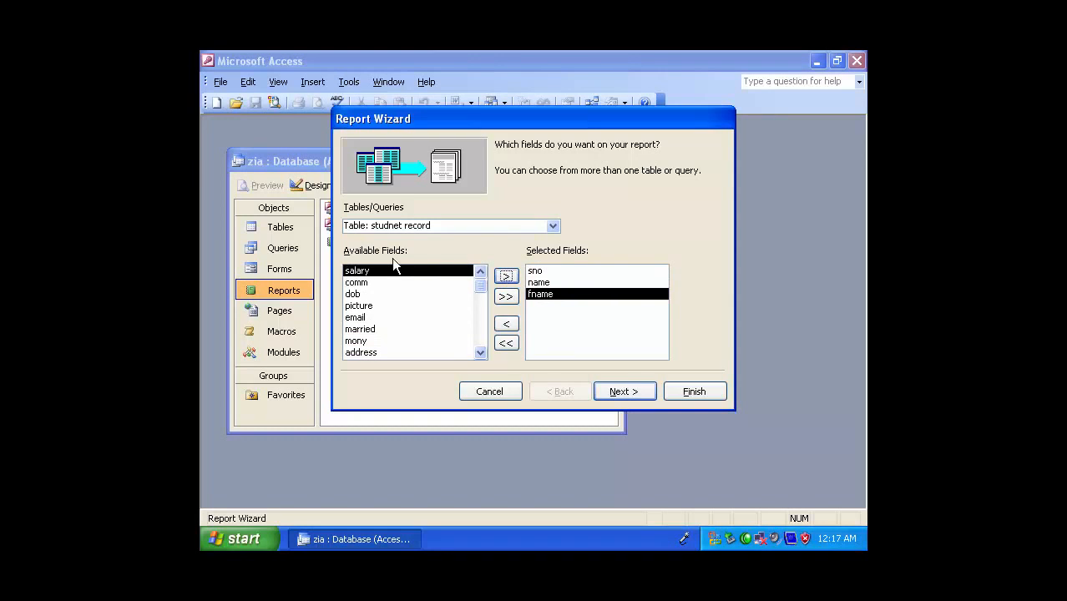
left_click(357, 294)
left_click(507, 276)
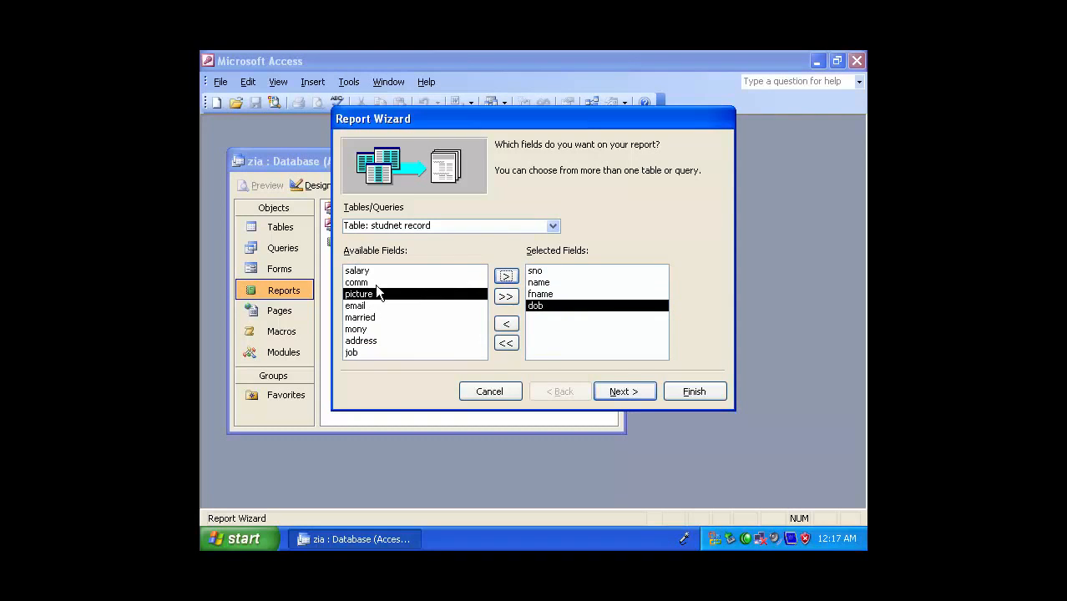
left_click(355, 305)
left_click(504, 277)
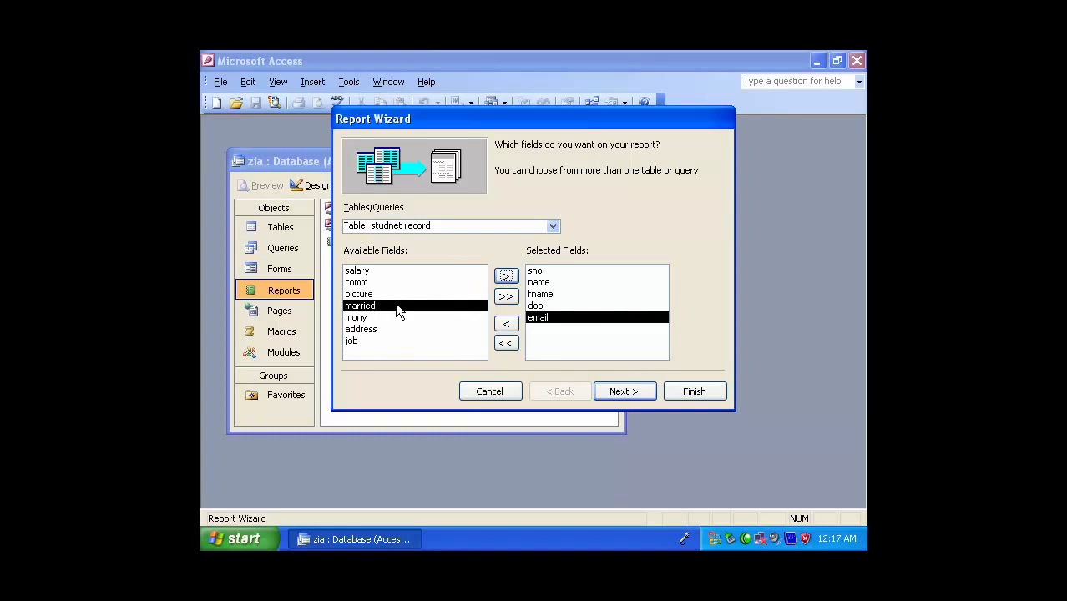
left_click(372, 330)
left_click(505, 278)
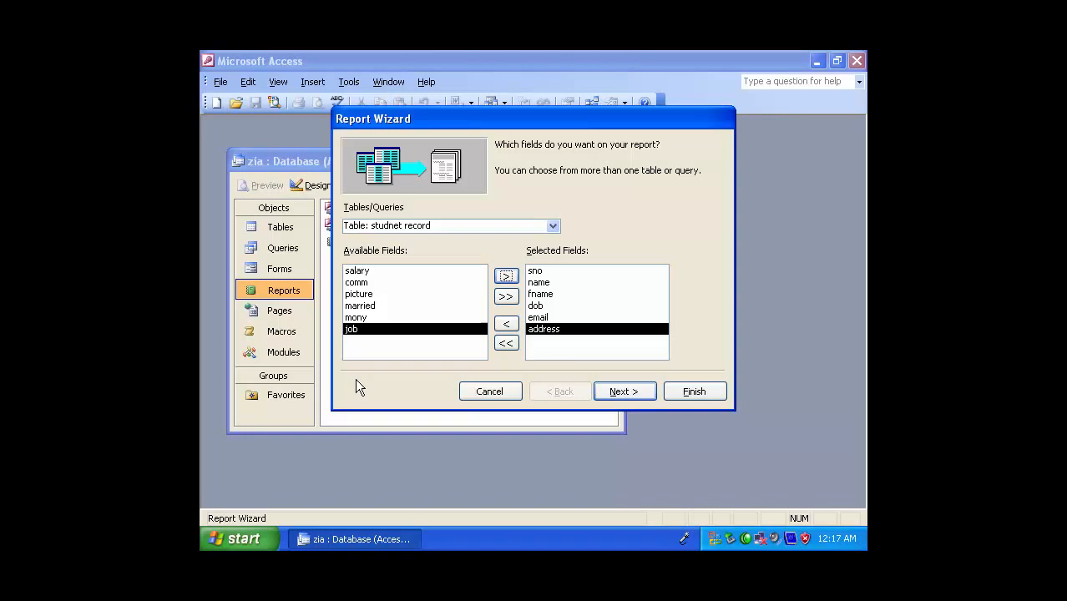
Continue through the wizard without grouping levels and with the first sort field set to (None)
left_click(639, 393)
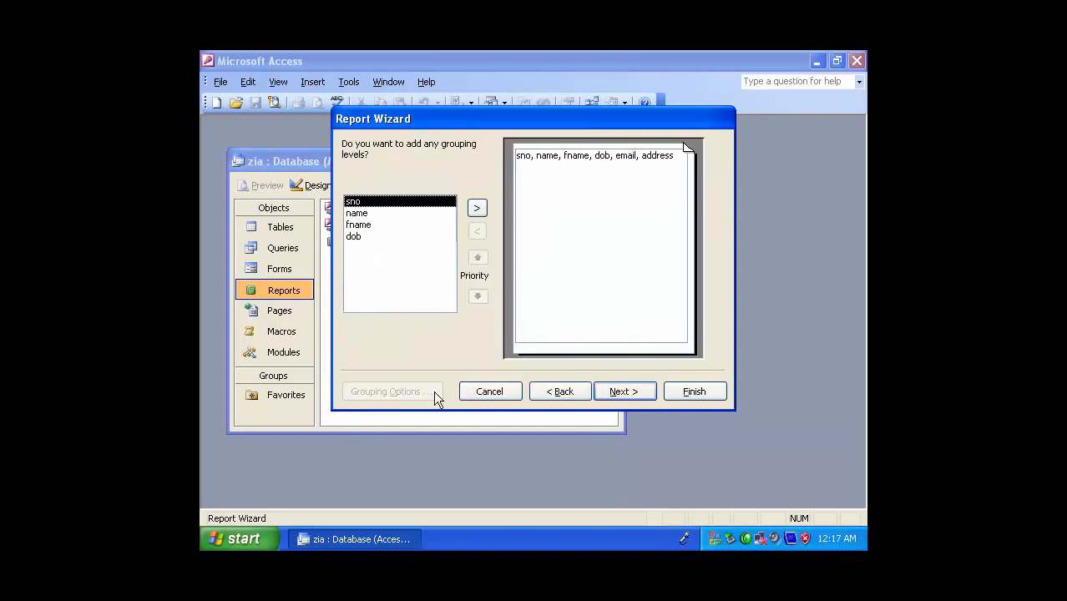
left_click(625, 392)
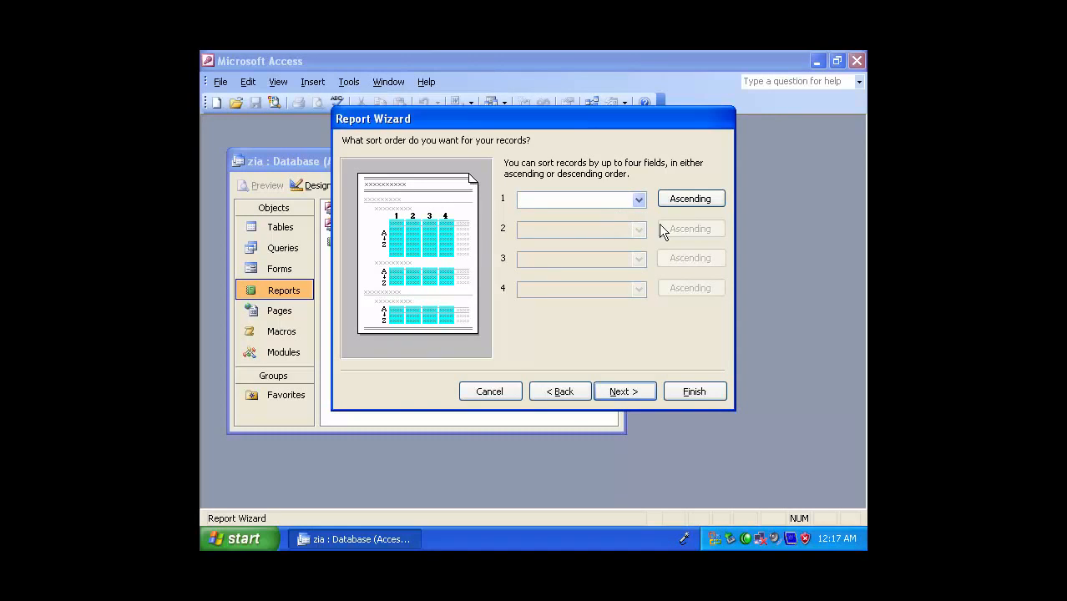
left_click(638, 199)
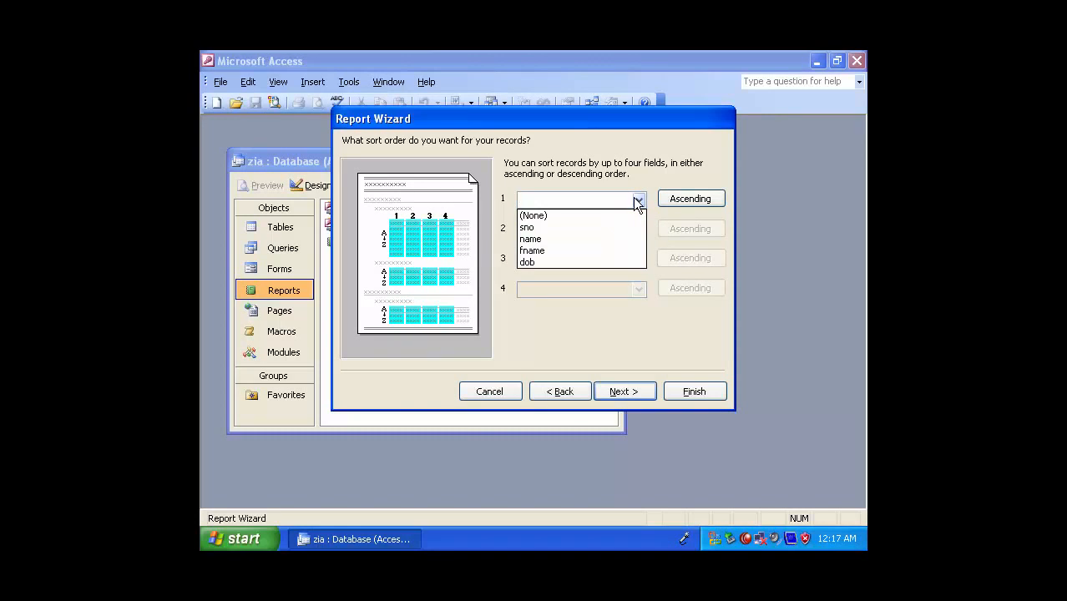
left_click(576, 214)
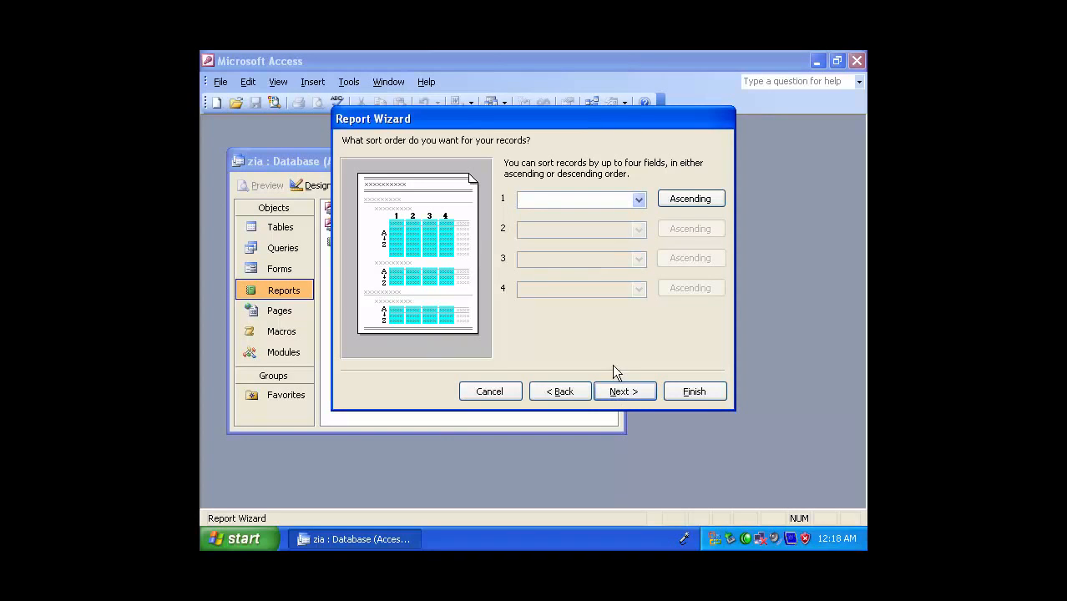
left_click(619, 391)
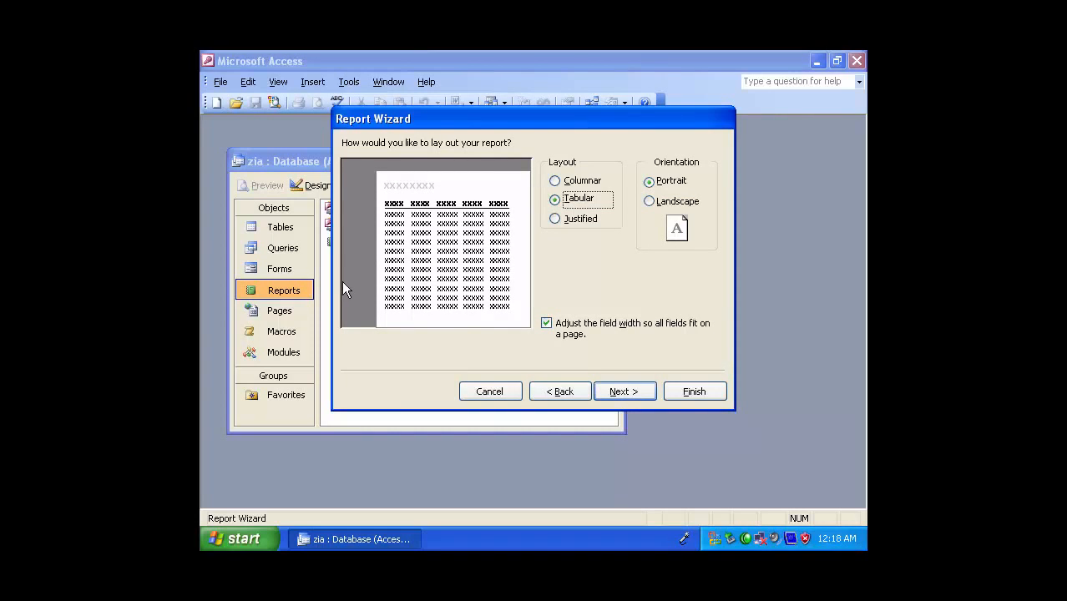
Try the Columnar and Justified layouts and the Landscape orientation, returning to Tabular and Portrait
left_click(577, 182)
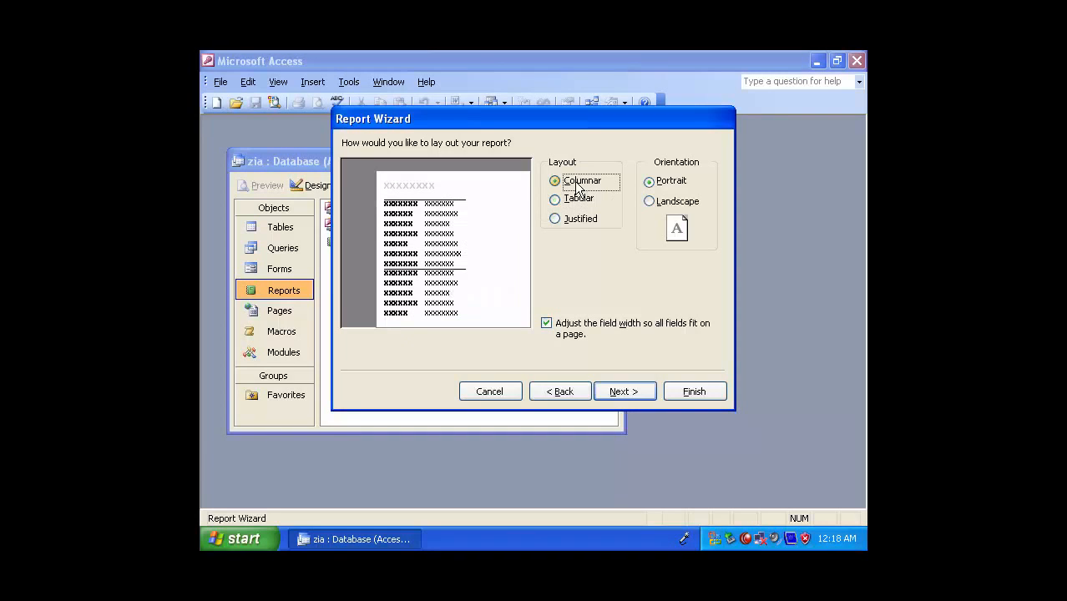
left_click(589, 221)
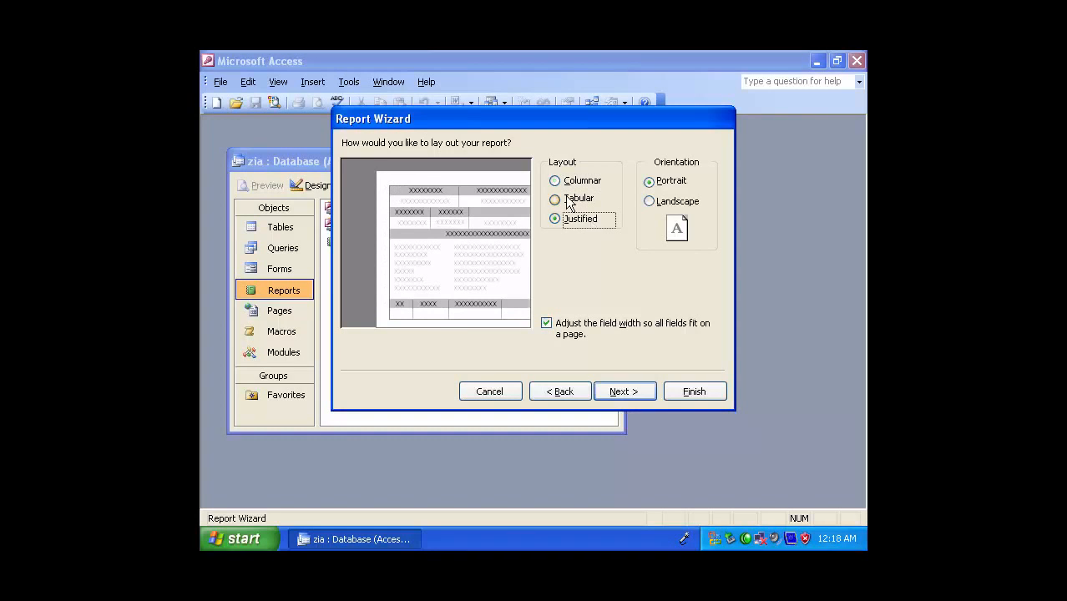
left_click(557, 199)
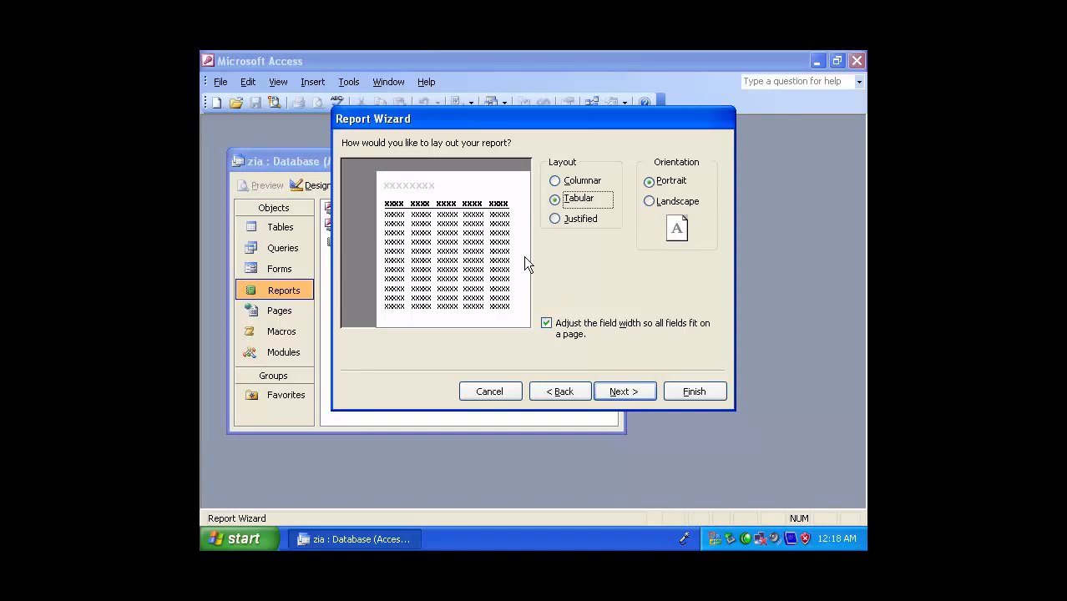
left_click(686, 202)
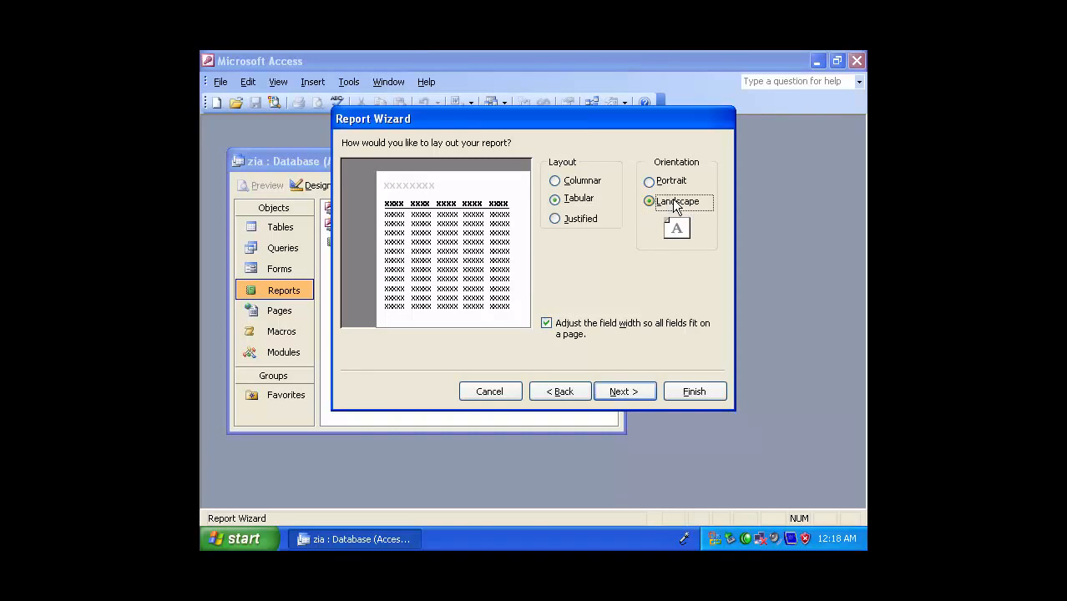
left_click(655, 182)
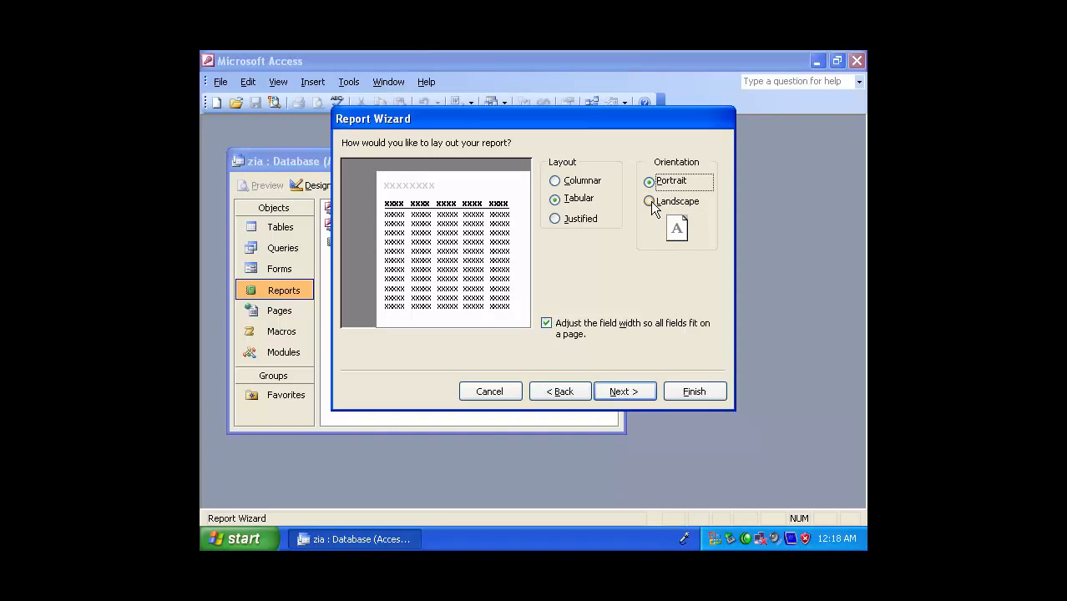
Set the wizard report to Landscape orientation, compare the available styles and continue with the Corporate style
left_click(664, 200)
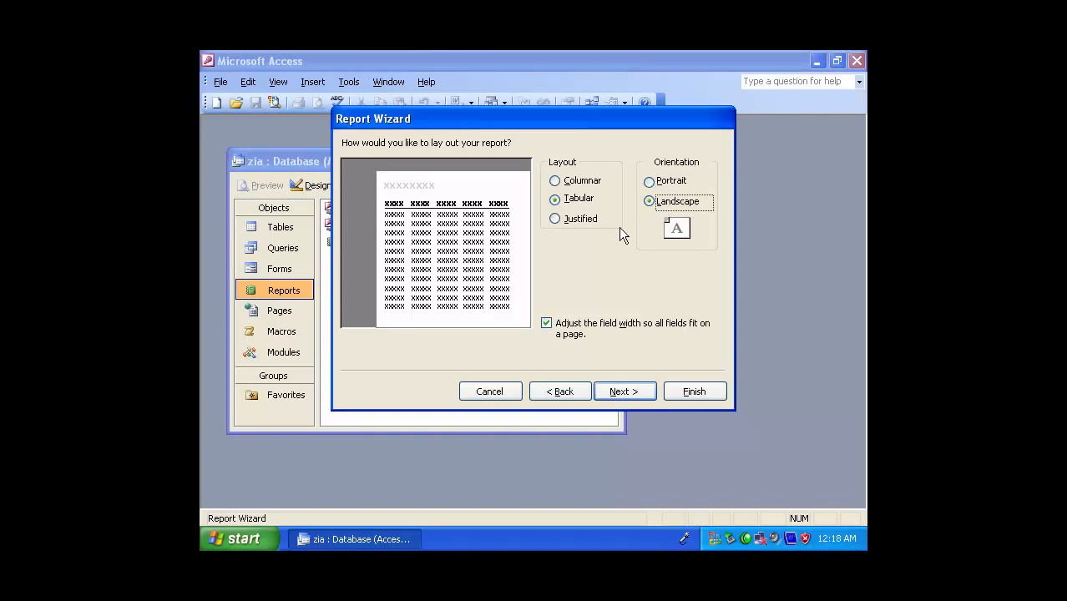
left_click(624, 391)
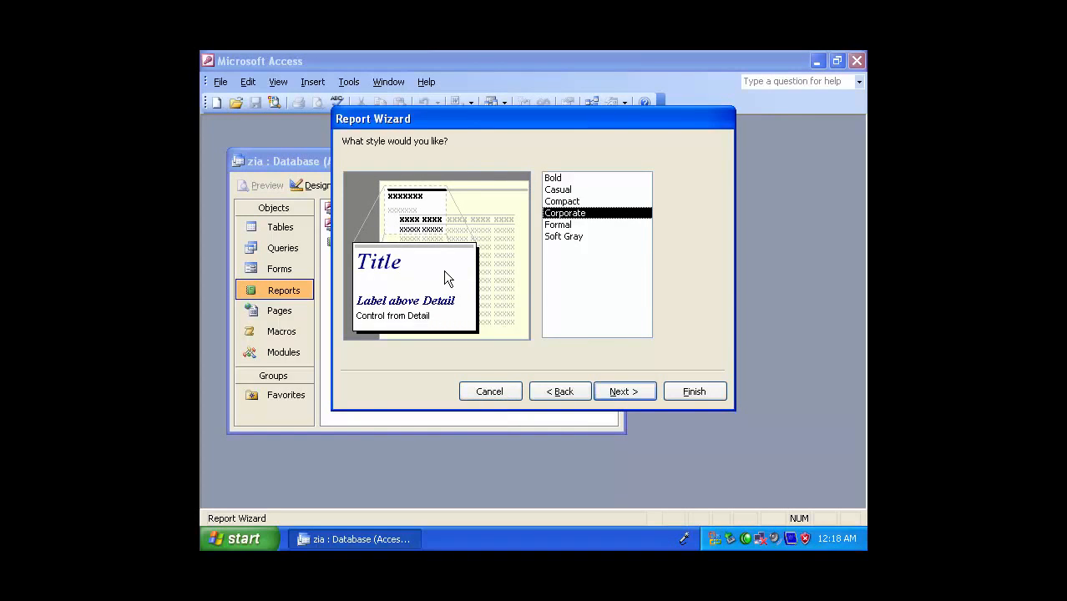
left_click(569, 201)
left_click(560, 190)
left_click(554, 178)
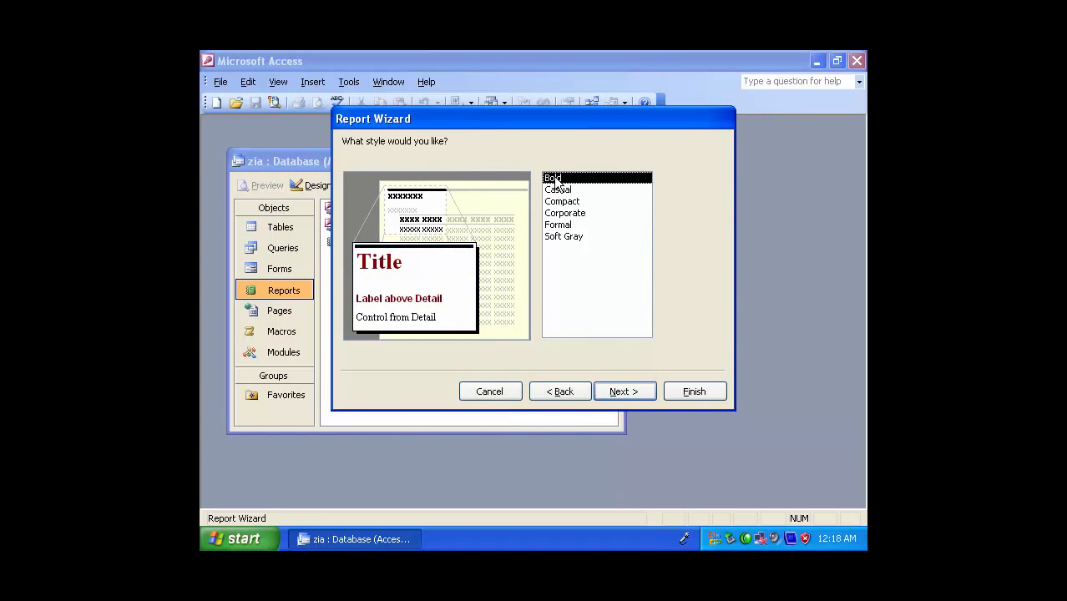
left_click(569, 237)
left_click(559, 225)
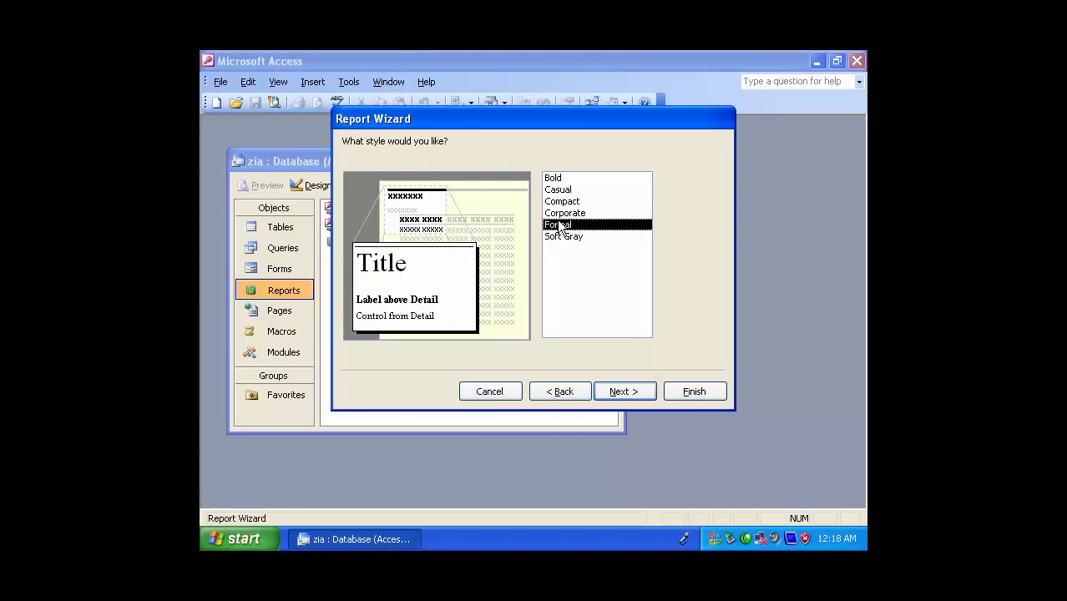
left_click(565, 213)
left_click(567, 202)
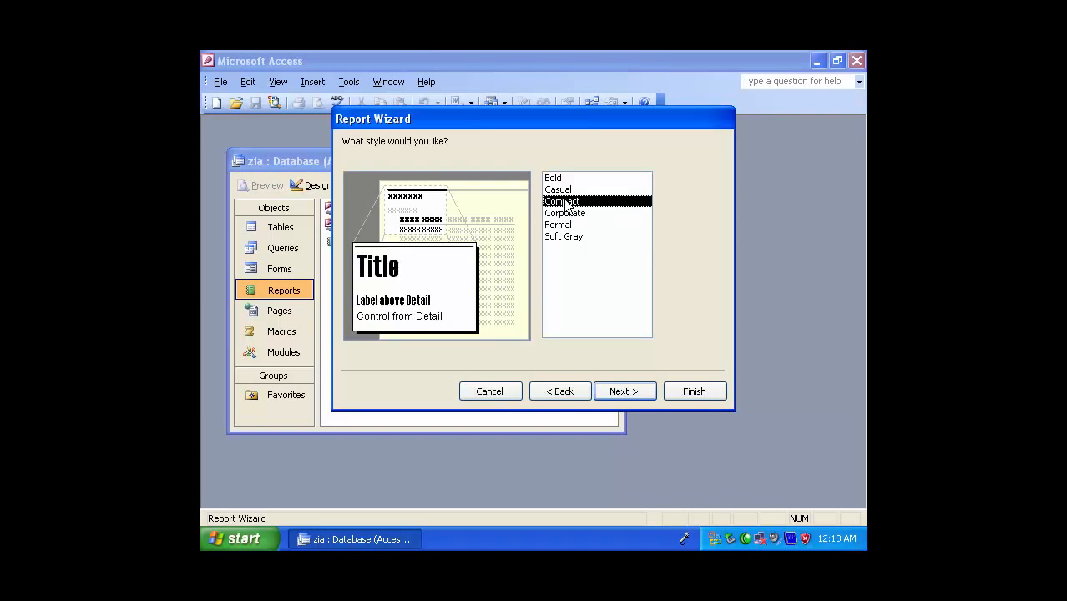
left_click(565, 214)
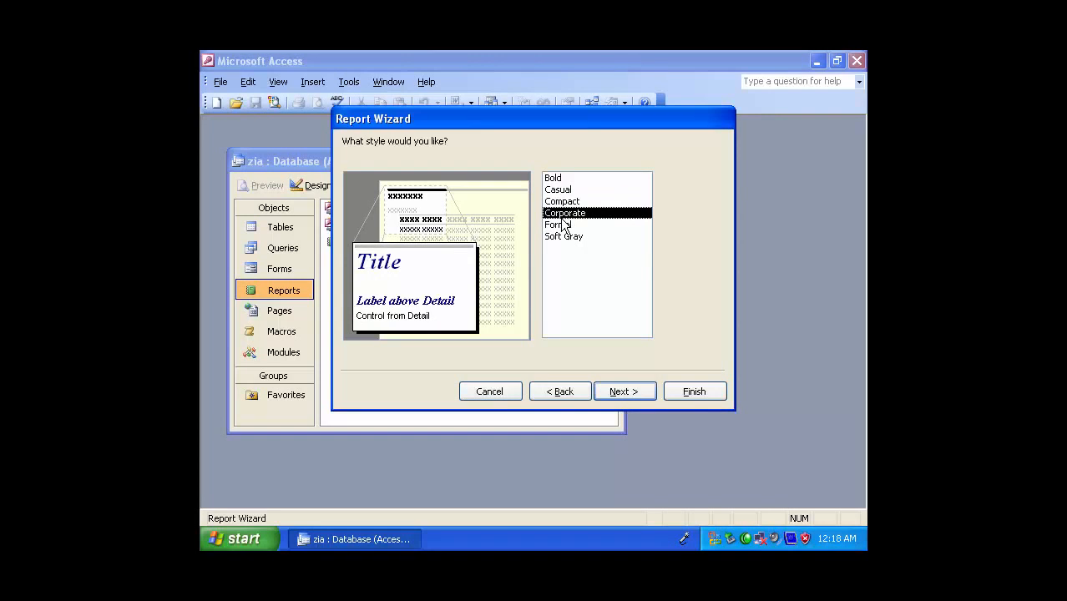
left_click(624, 392)
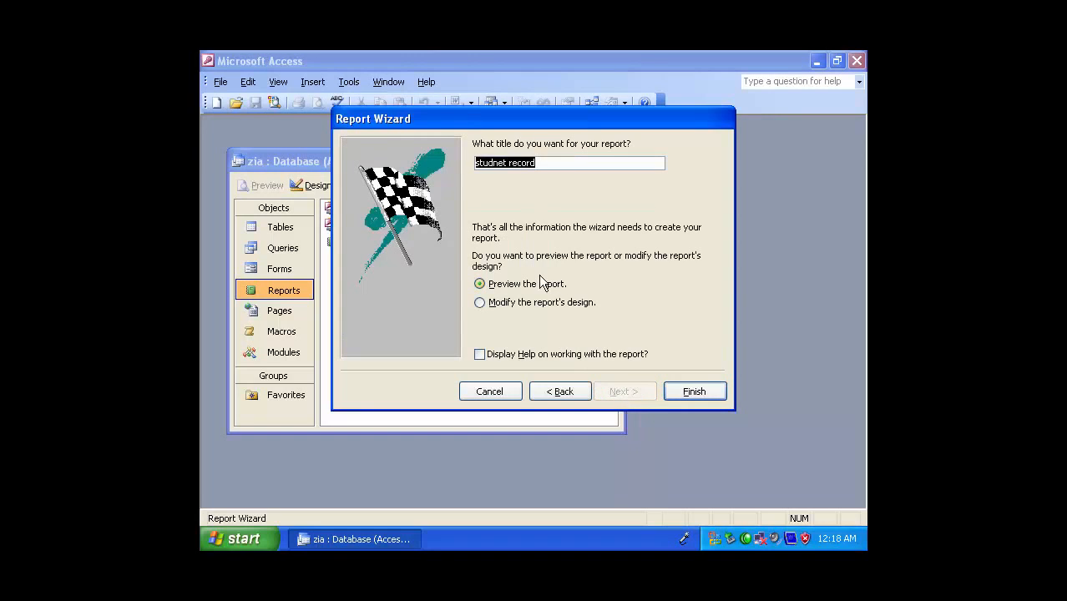
Title the report "studnet result" and finish the wizard with the report preview
left_click(555, 163)
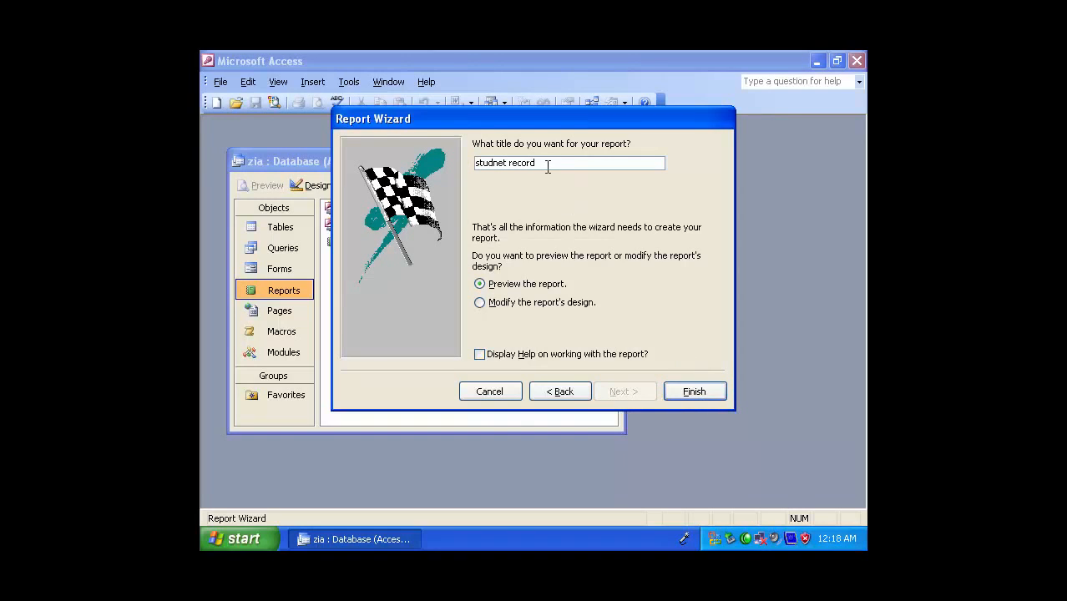
key("BackSpace")
key("BackSpace")
key("BackSpace")
key("BackSpace")
key("BackSpace")
type("result")
left_click(666, 396)
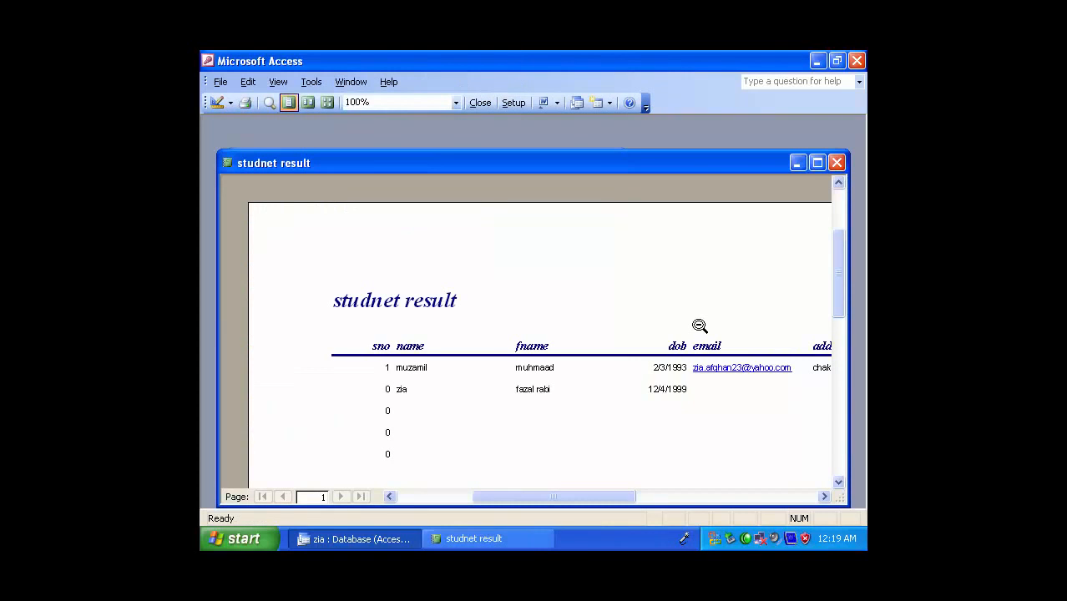
Look over the title, columns and records in the previewed studnet result report, and close it
scroll(840, 288, "down", 3)
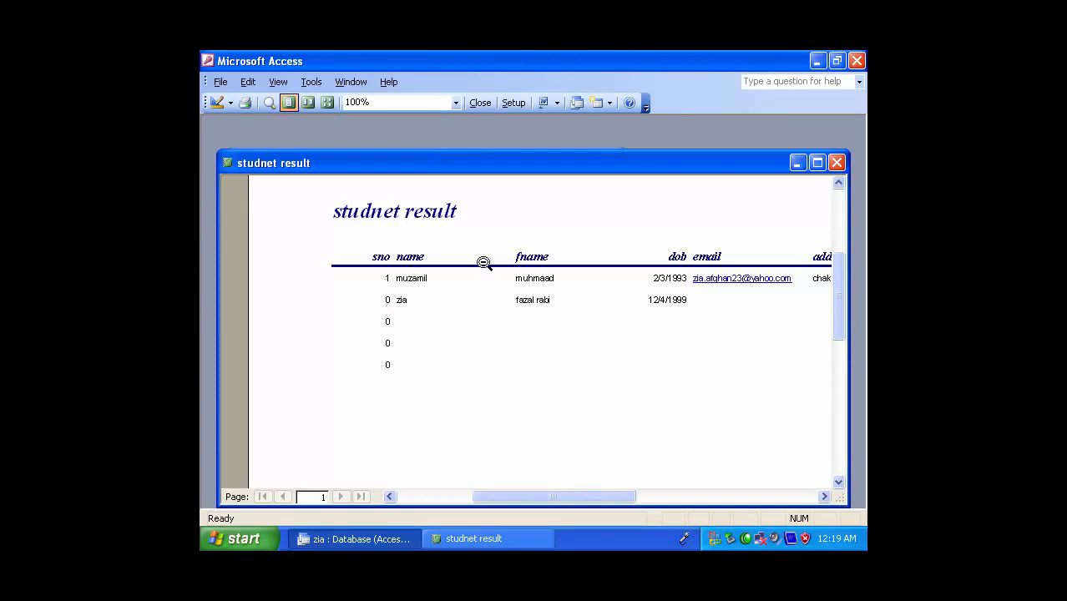
mouse_move(589, 498)
left_mouse_down()
mouse_move(680, 500)
mouse_move(577, 494)
left_mouse_up()
left_click(836, 162)
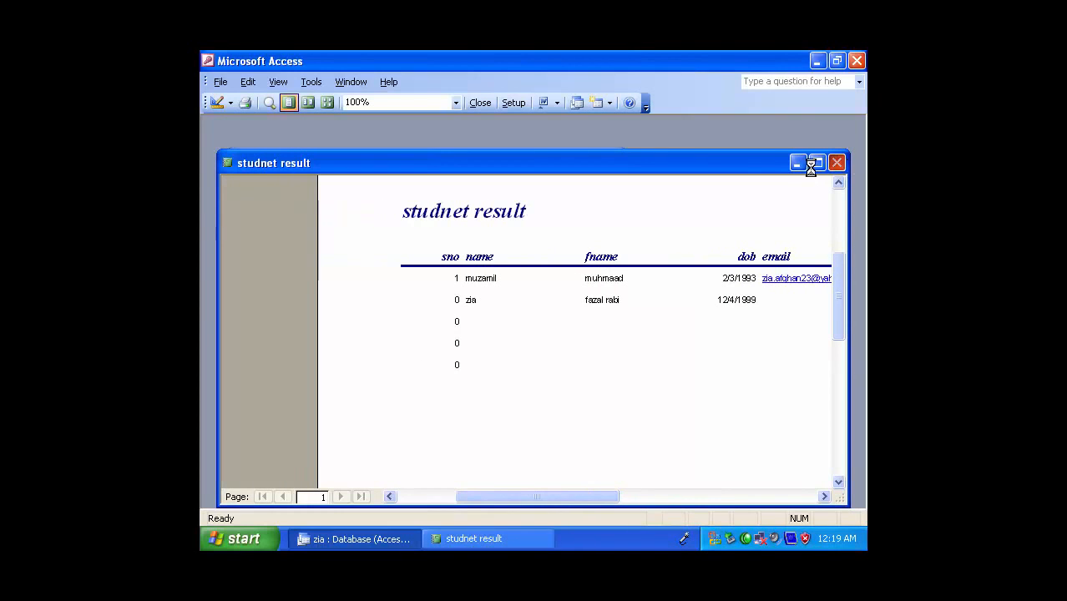
In the studnet record table, fill in the third record's name and father's name, with salary 89789 and comm 7987
left_click(283, 227)
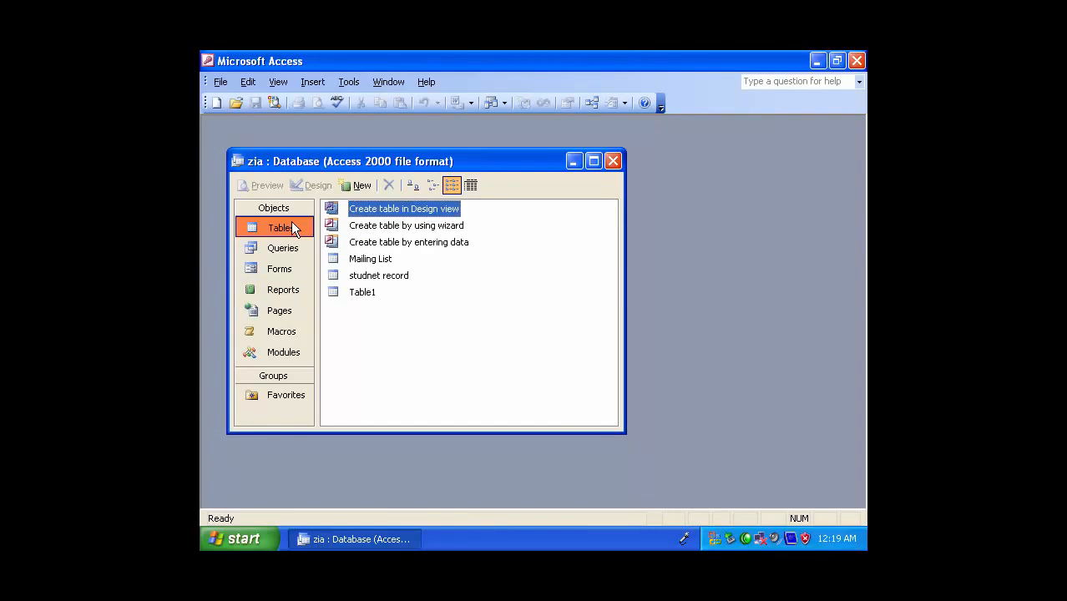
double_click(369, 276)
left_click(365, 226)
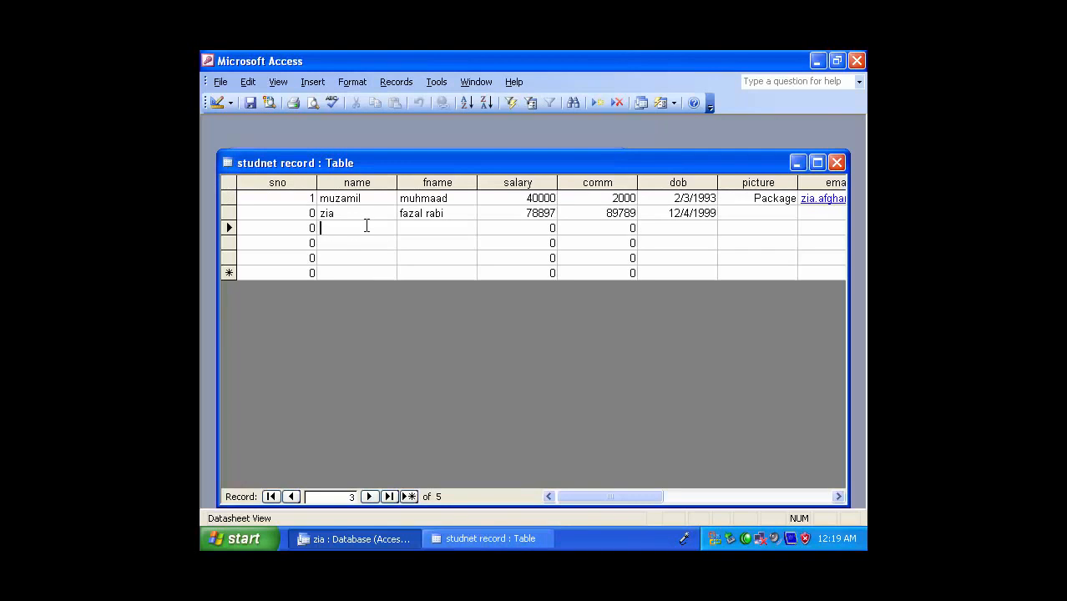
key("Tab")
key("Tab")
type("89789")
key("Tab")
type("7987")
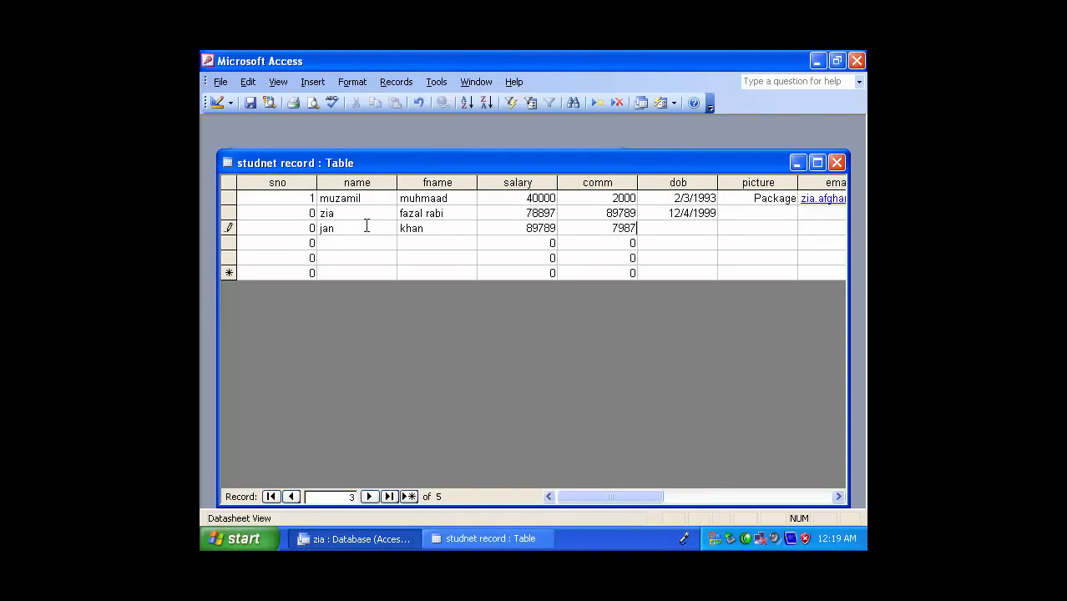
key("Tab")
key("Tab")
key("Tab")
key("Tab")
key("Tab")
key("Tab")
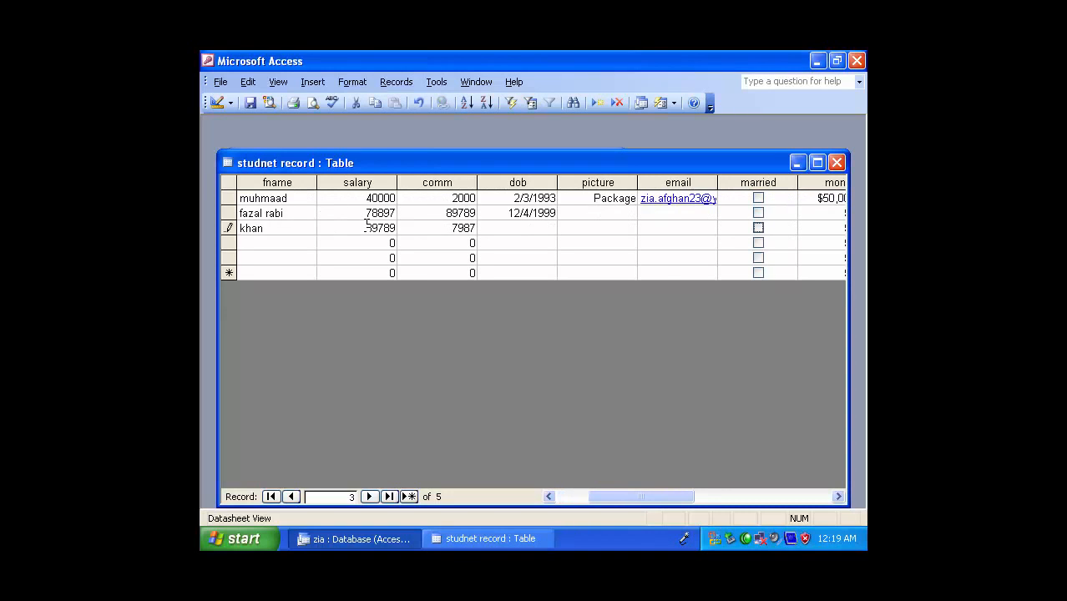
key("Tab")
key("Tab")
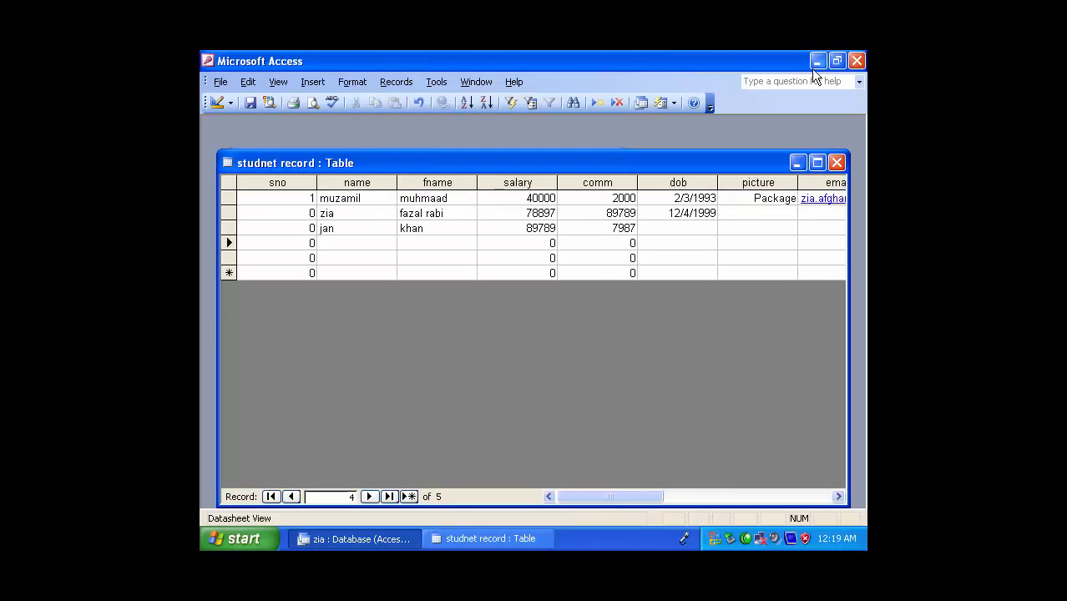
Number the sno field of the second to fifth records 2, 3, 4 and 5
double_click(299, 213)
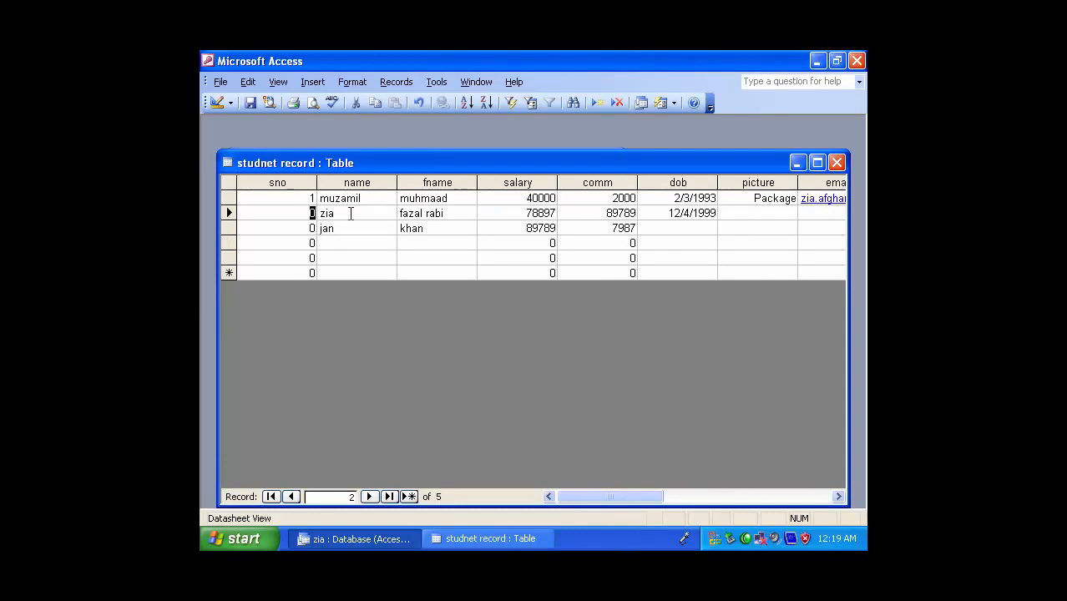
type("2/3")
key("Down")
type("4")
key("Down")
type("5")
Fill in the fourth record's name and father's name, with salary 98789 and comm 8978
left_click(345, 240)
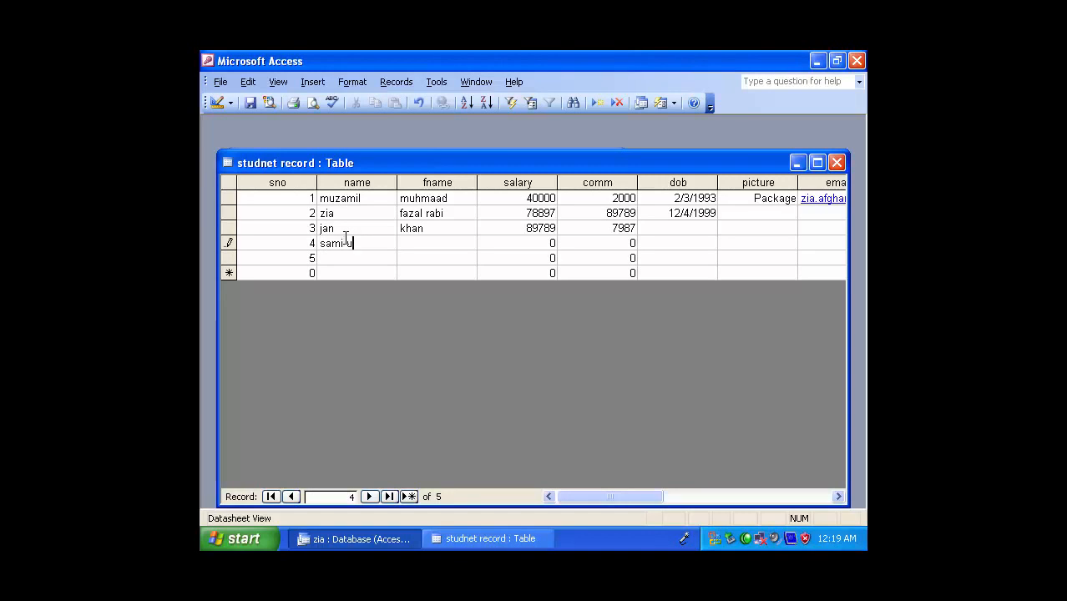
key("Tab")
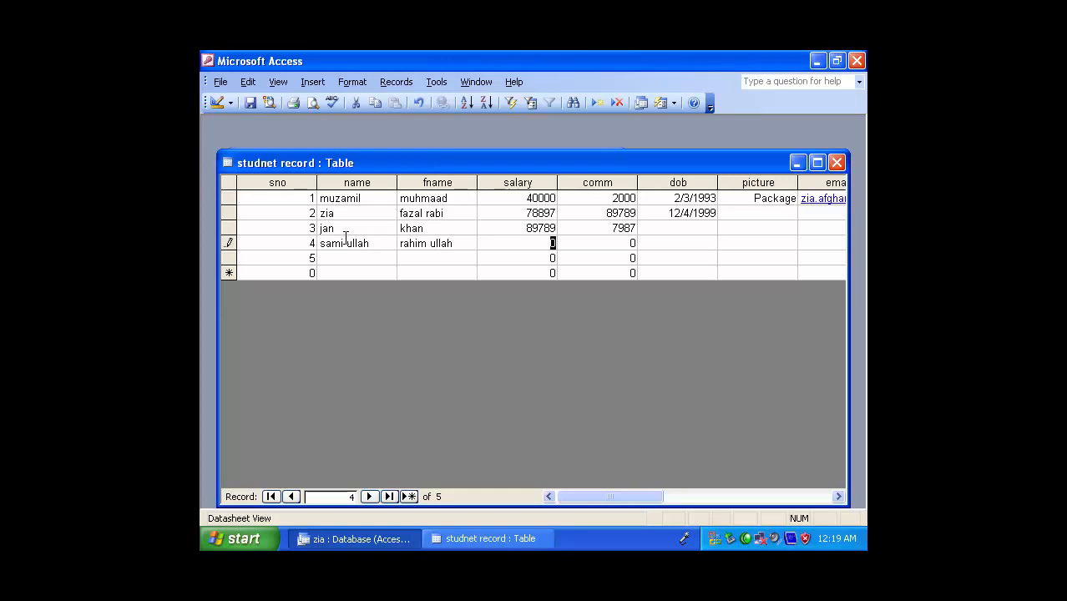
type("89789")
key("Tab")
type("8978")
key("Tab")
key("Tab")
key("Tab")
key("Tab")
key("Tab")
key("Tab")
key("Tab")
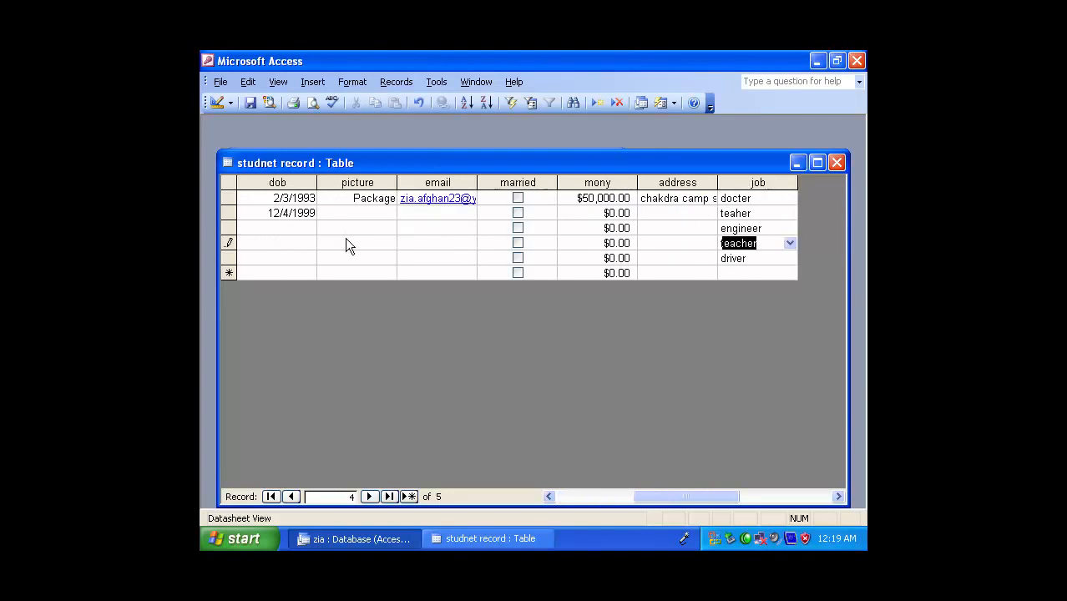
key("Tab")
key("Tab")
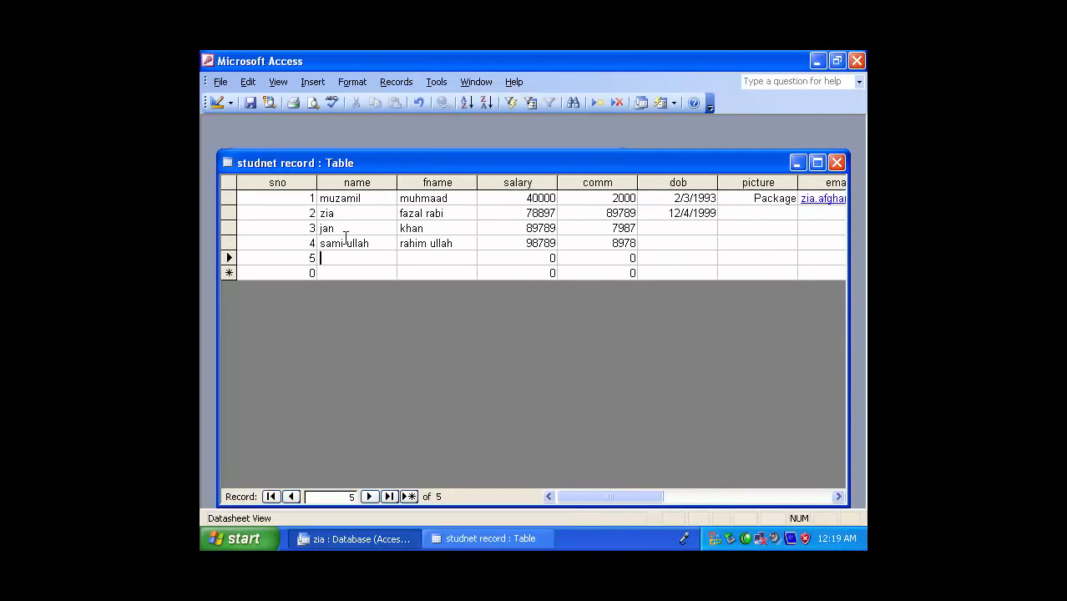
Fill in the fifth record's name and father's name, with salary 89798 and comm 89789
key("Tab")
key("Tab")
type("89798")
key("Tab")
type("89789")
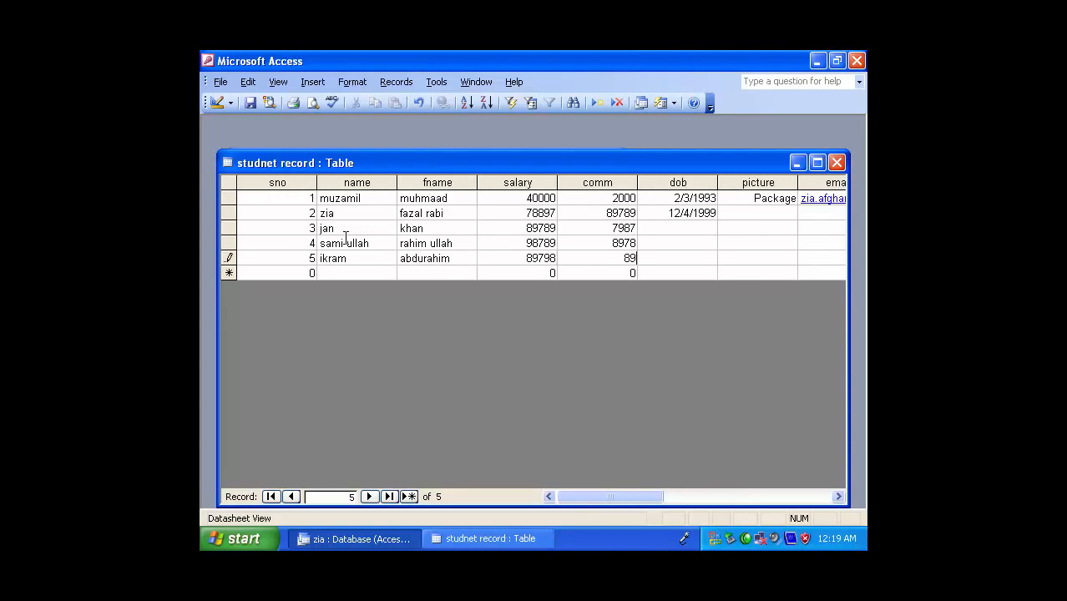
key("Tab")
key("Tab")
key("Tab")
key("Tab")
key("Tab")
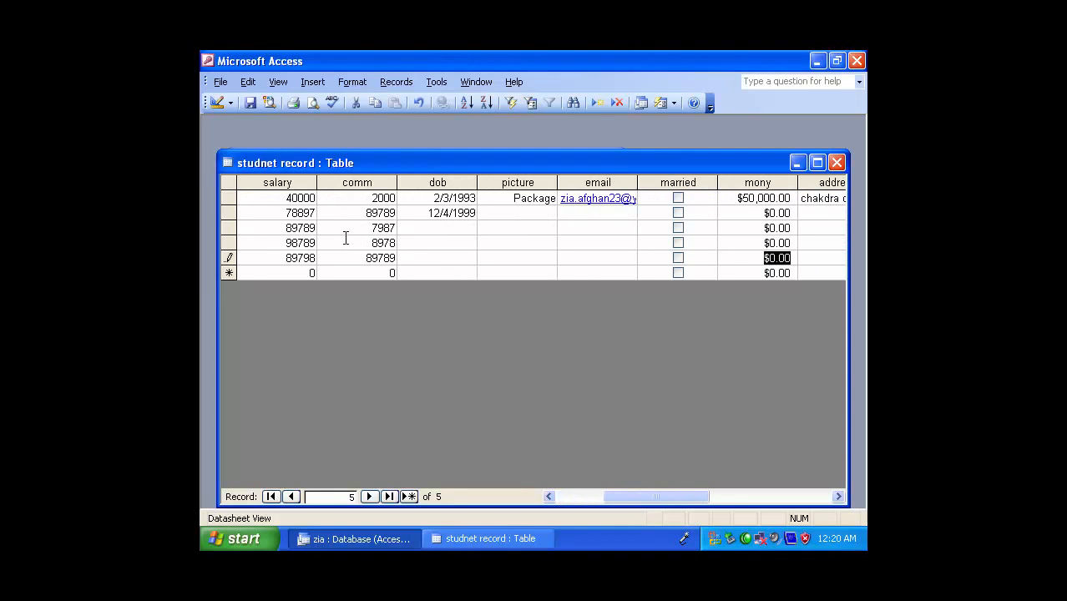
key("Tab")
key("Tab")
key("Tab")
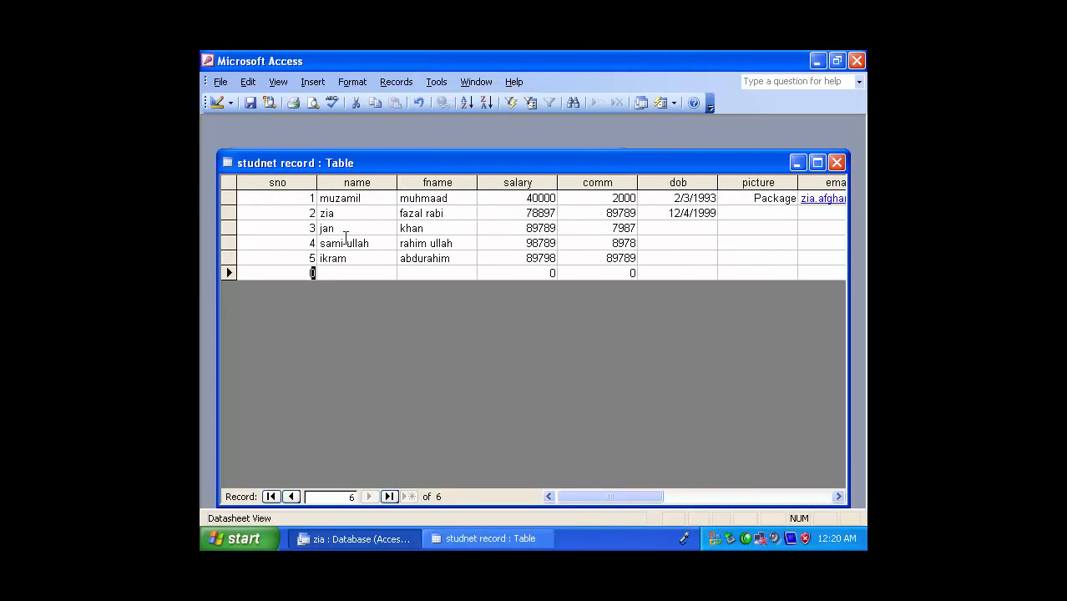
Add a record with sno 6, the student's name and father's name, salary 98789 and comm 897
type("6")
key("Tab")
type("abd")
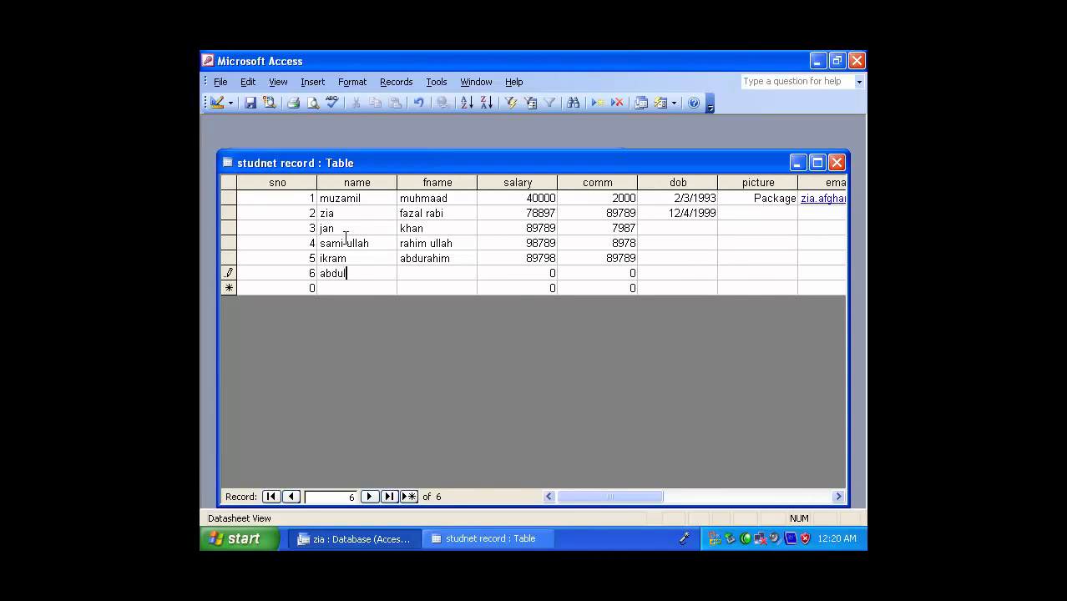
type("ullah")
key("Tab")
key("Tab")
type("98789")
key("Tab")
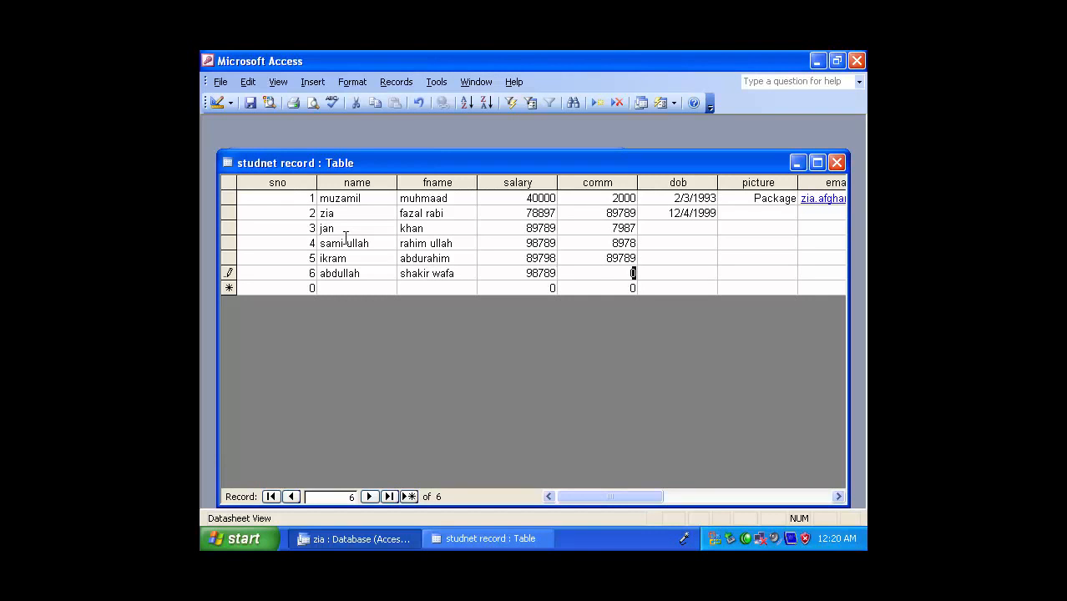
type("897")
key("Tab")
key("Tab")
key("Tab")
key("Tab")
key("Tab")
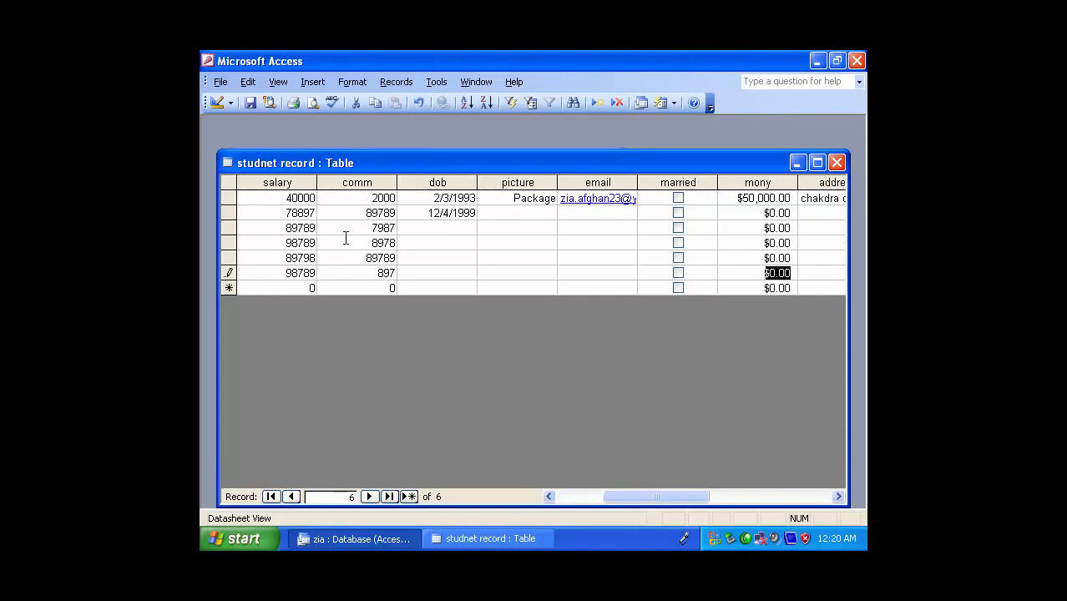
key("Tab")
key("Tab")
key("Tab")
key("Tab")
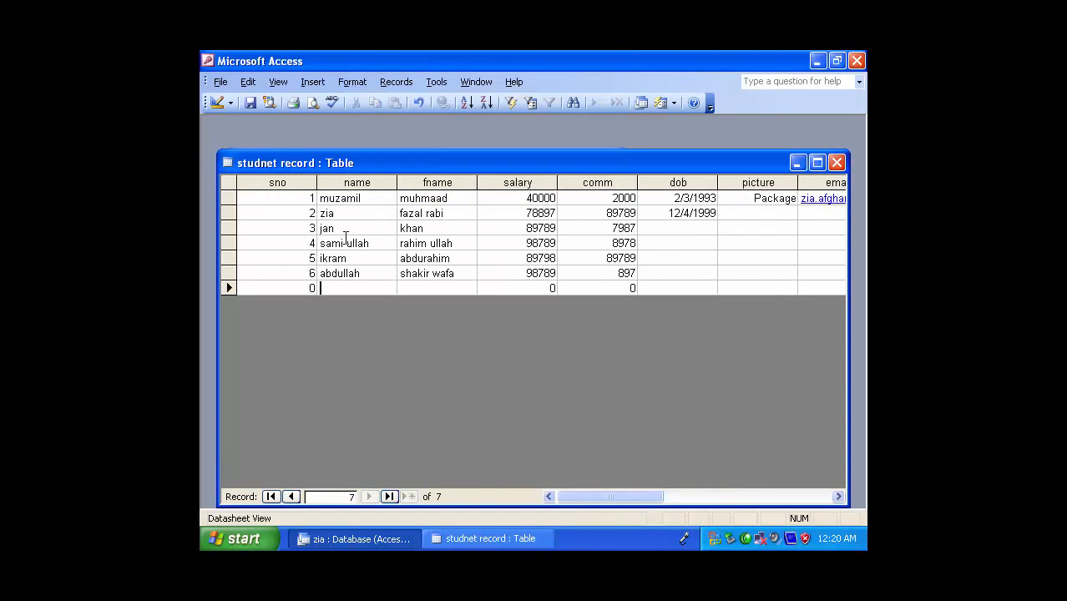
Add a record with sno 7, the student's name and father's name, salary 98789 and comm 98, and close the table
key("shift+Tab")
type("7")
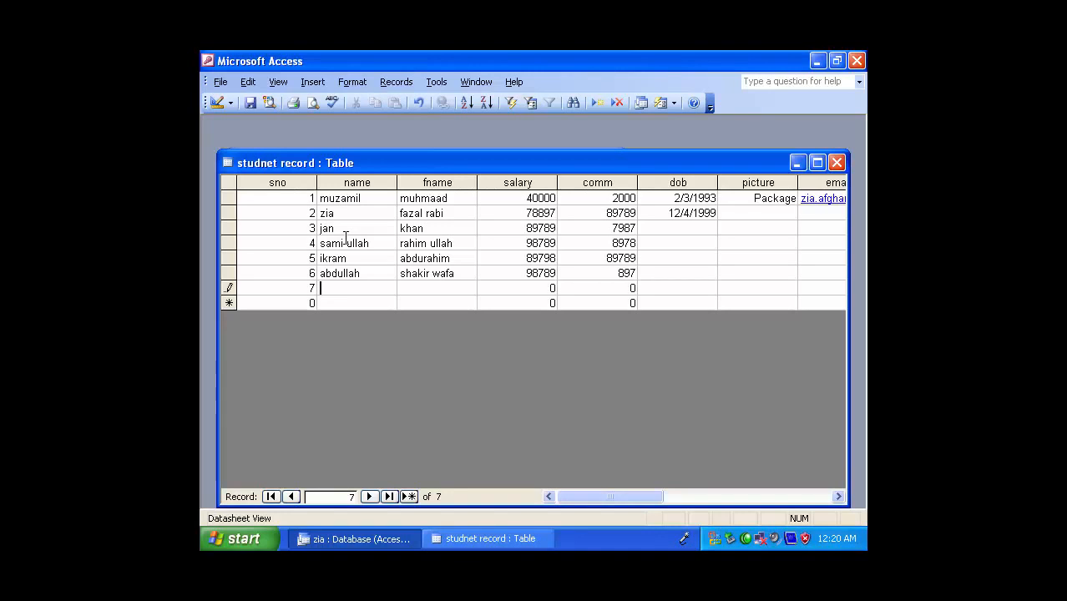
key("Tab")
type("k")
key("BackSpace")
type("hai")
key("BackSpace")
key("BackSpace")
type("afiz ullah")
key("Tab")
type("98789")
key("Tab")
type("98")
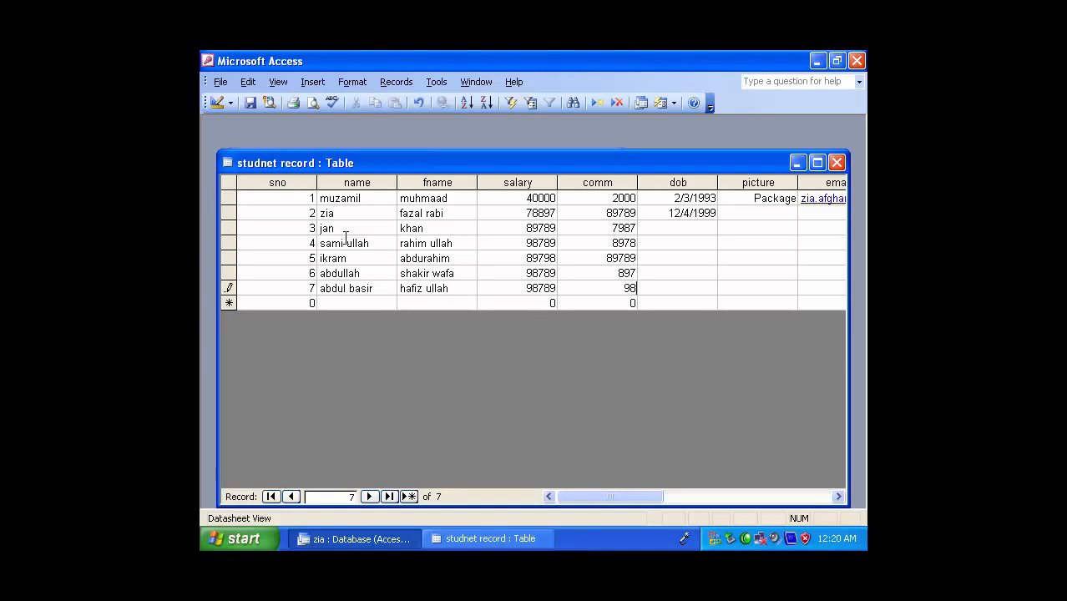
key("Tab")
key("Tab")
key("Tab")
key("Tab")
key("Tab")
key("Tab")
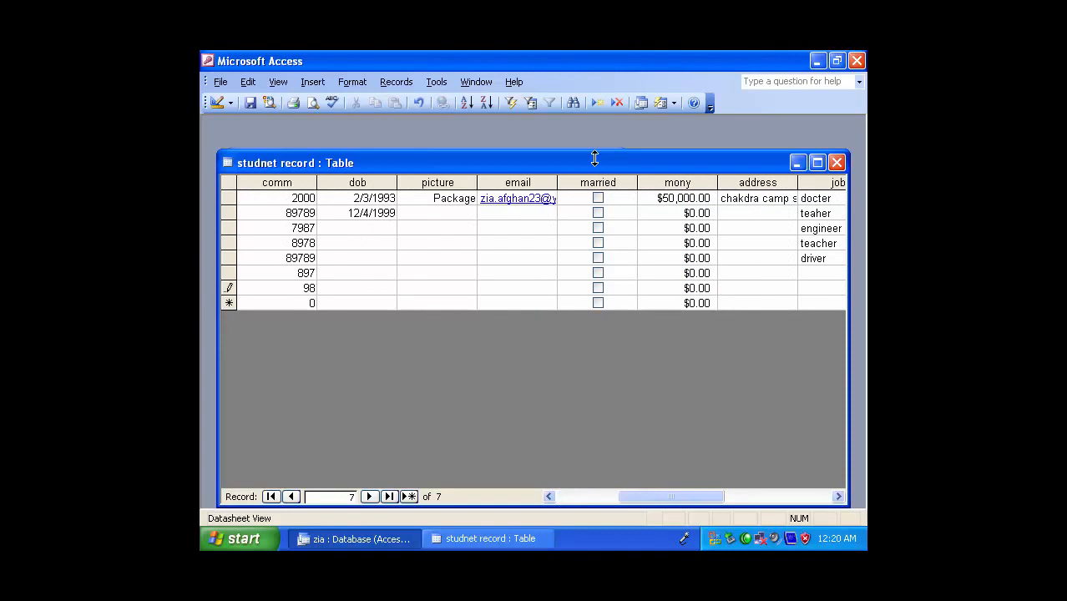
left_click(837, 162)
left_click(412, 298)
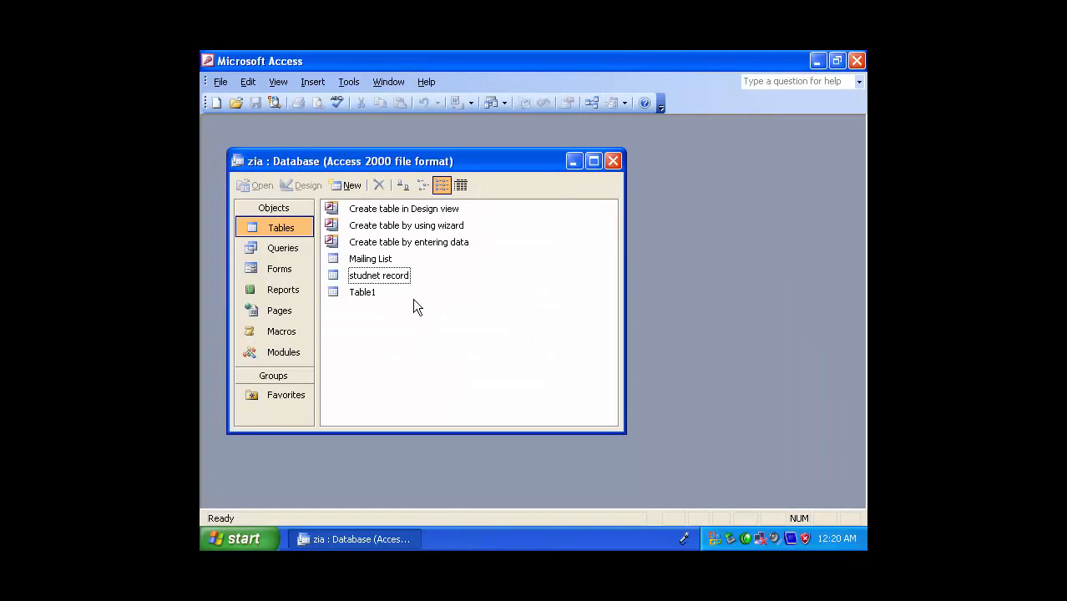
Open the studnet result report maximized at 100% zoom, examine its records up to the address column, and close the program
left_click(288, 288)
double_click(374, 261)
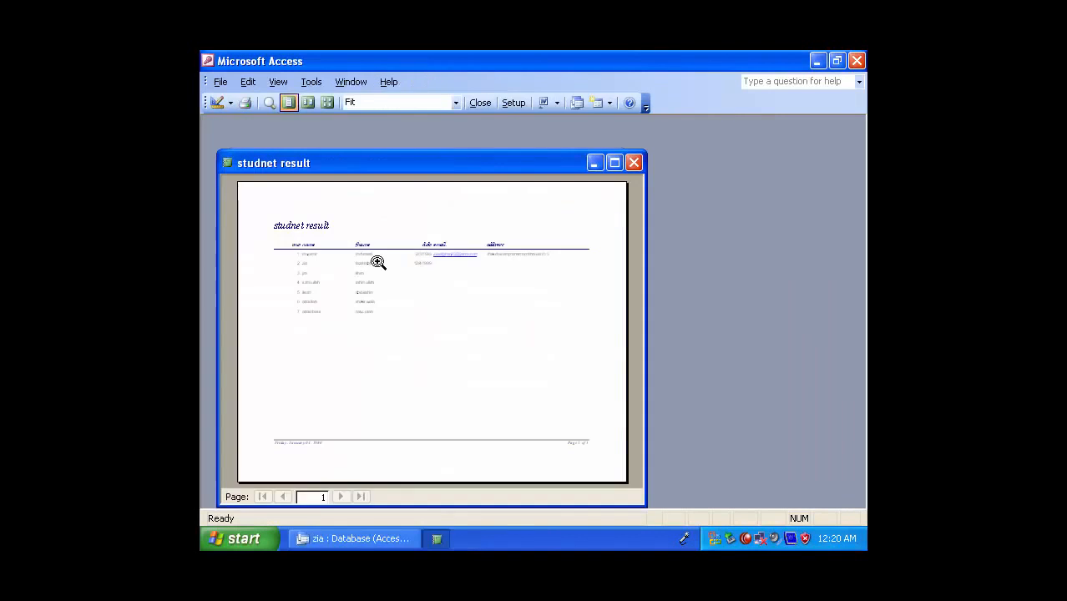
left_click(354, 275)
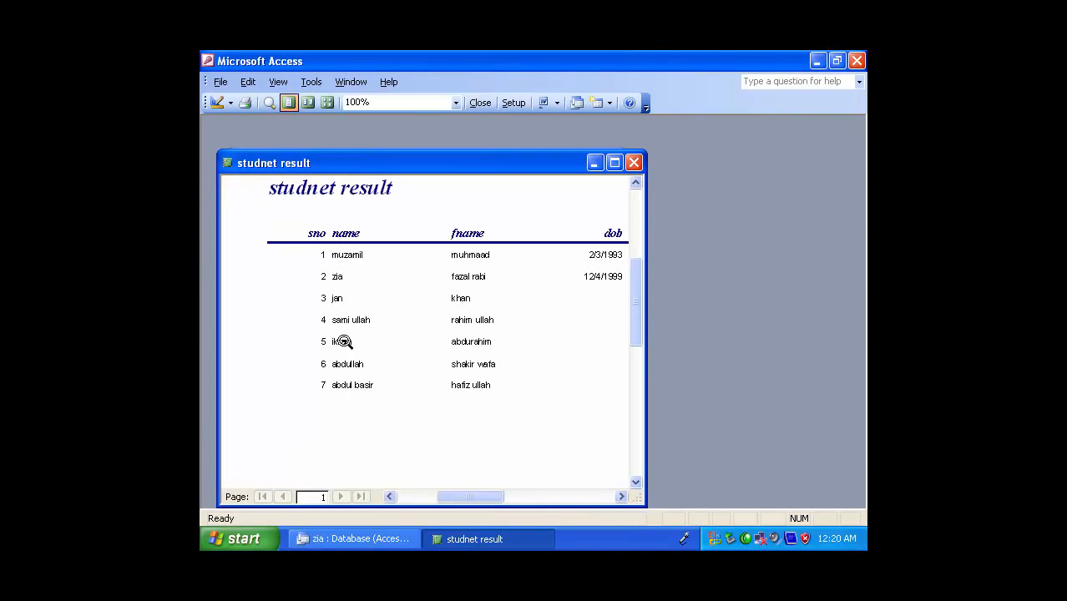
left_click(615, 162)
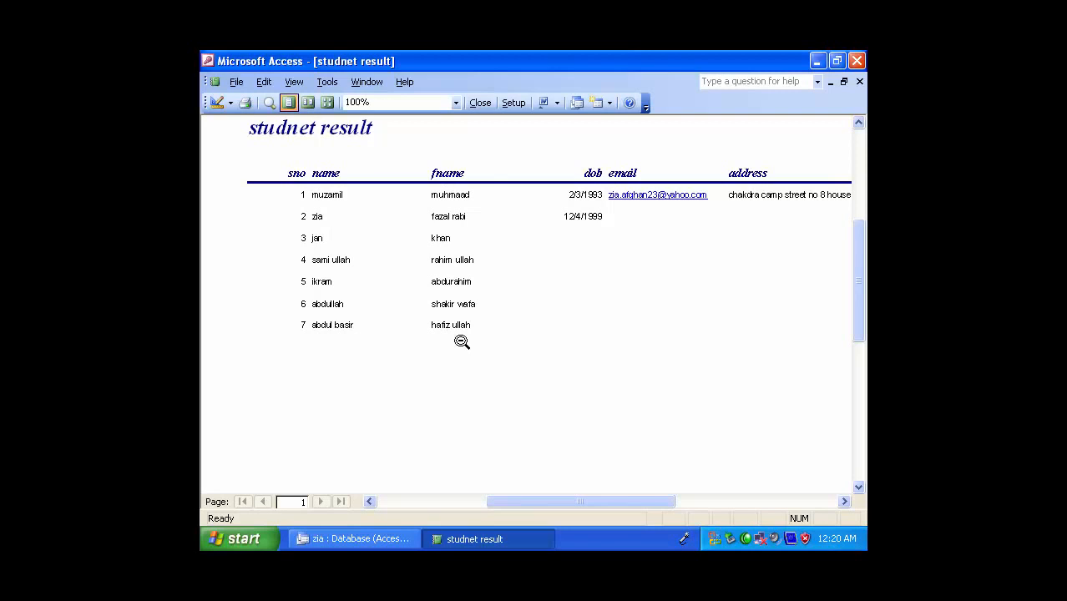
left_click(625, 241)
left_click(553, 211)
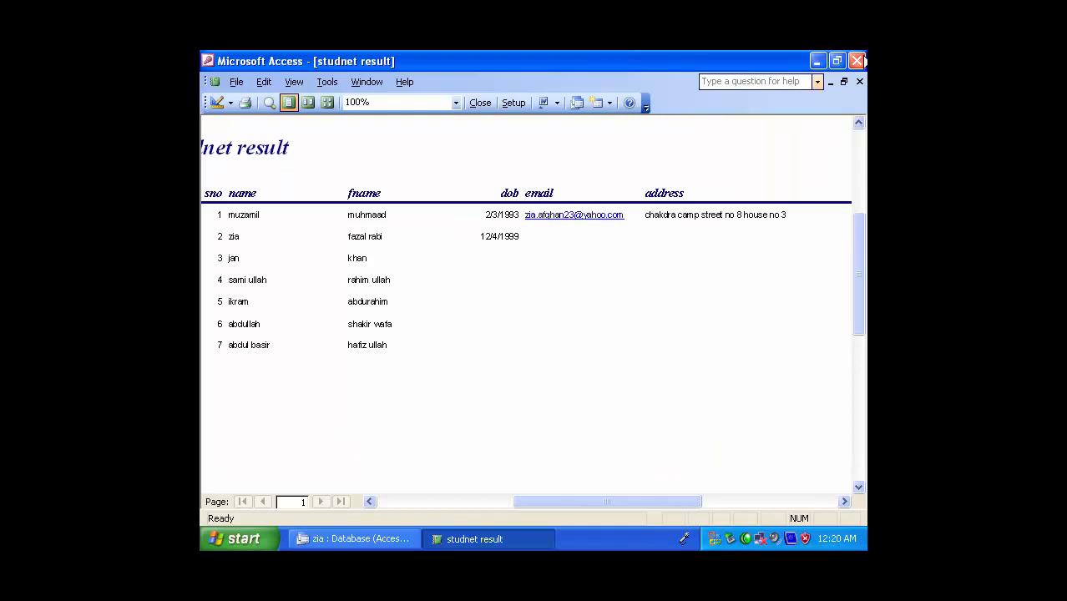
left_click(857, 61)
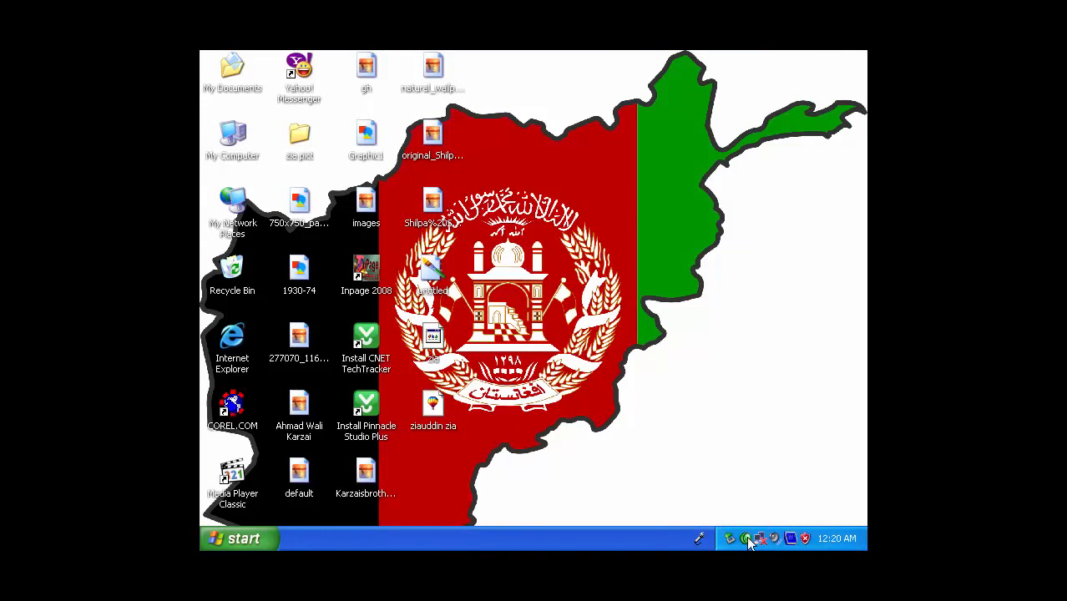
right_click(746, 541)
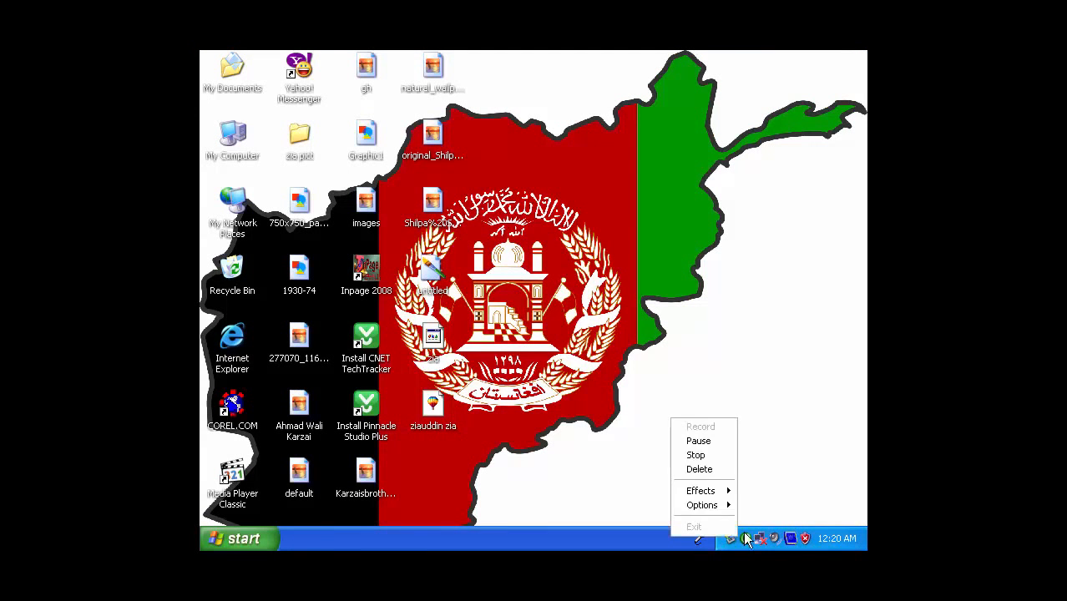
left_click(709, 455)
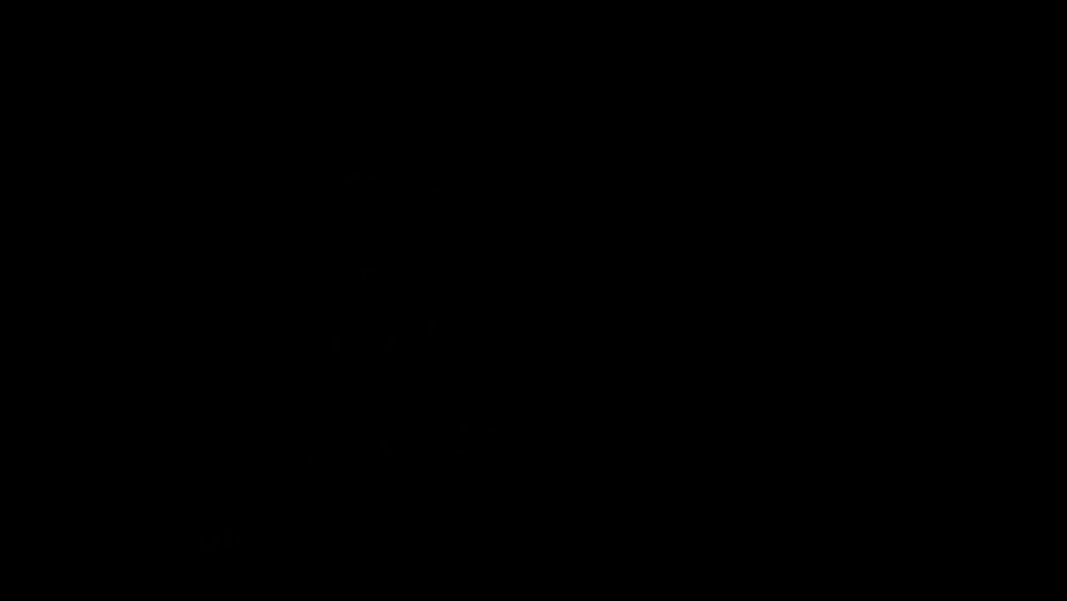